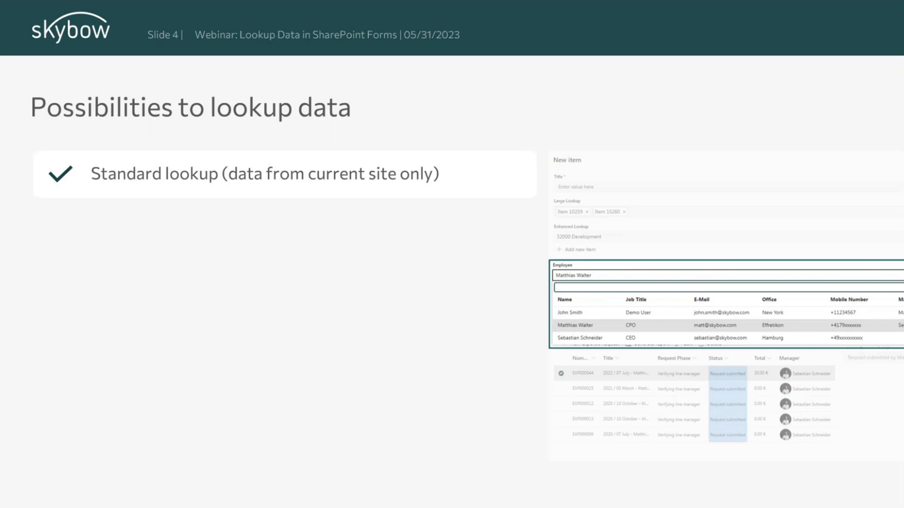
key(Right)
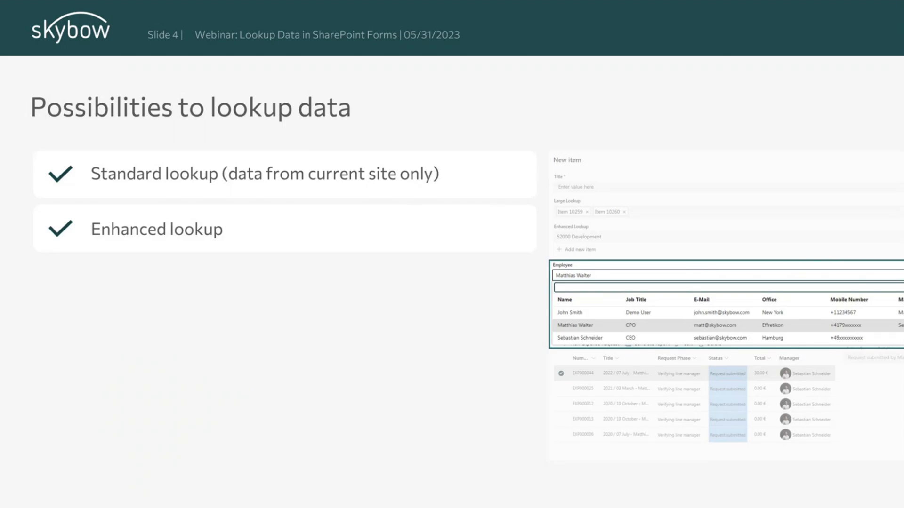
key(Right)
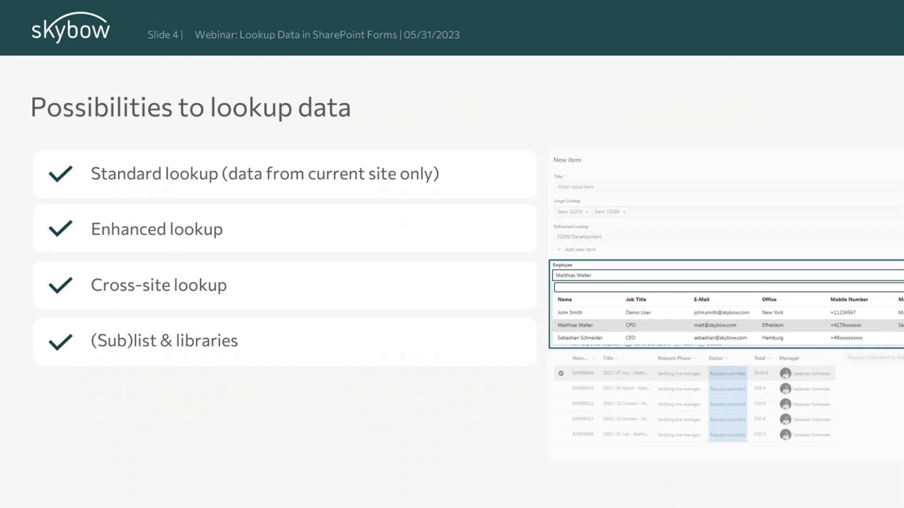
key(Right)
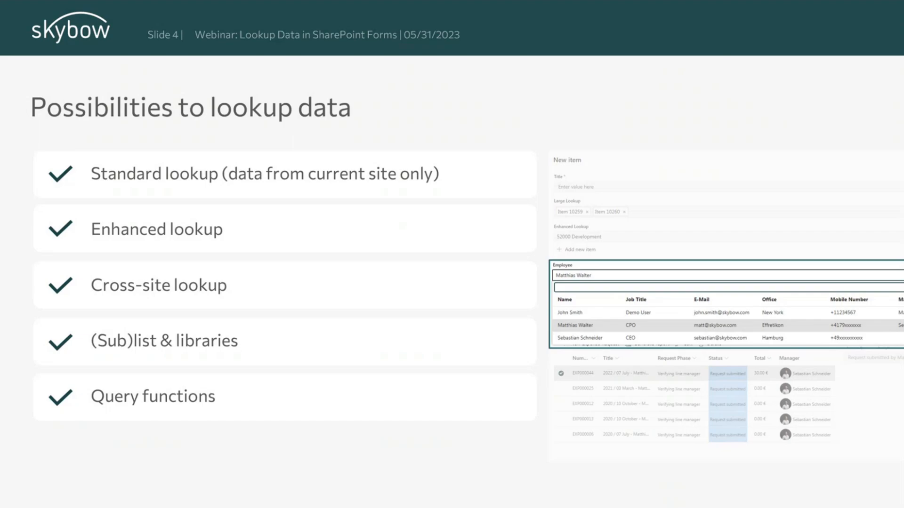
key(Right)
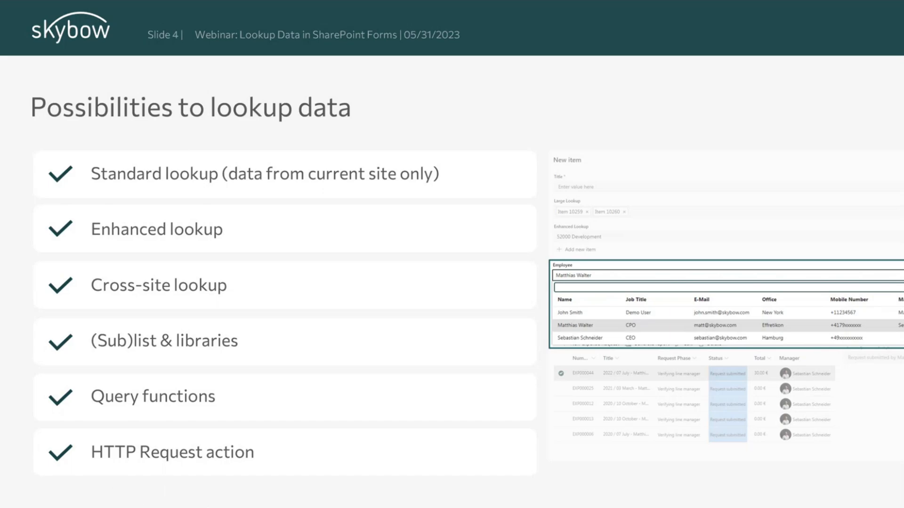
key(Right)
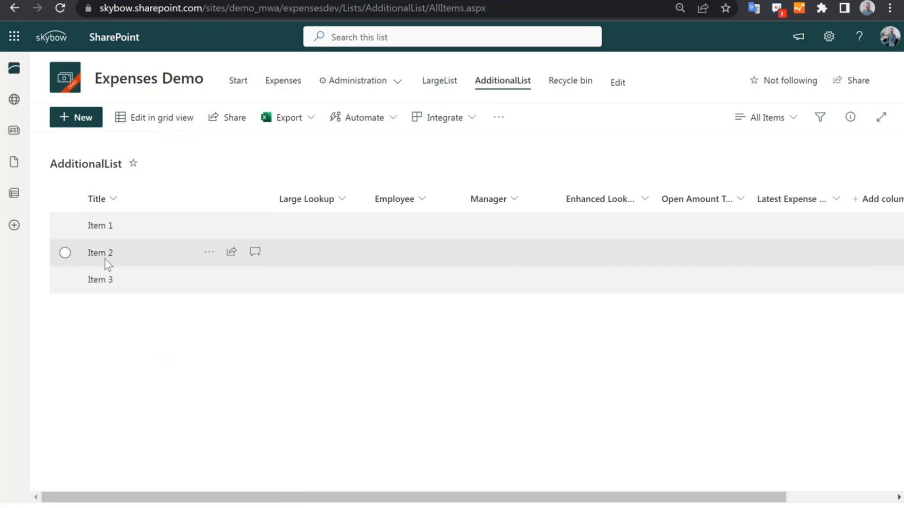
Step: Open a new item form in the AdditionalList, view the Large Lookup field's options, and cancel the form
click(77, 119)
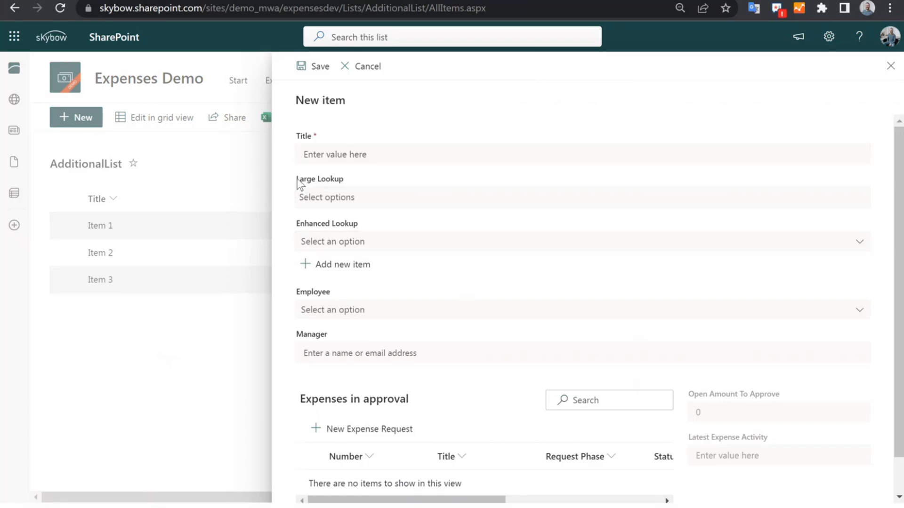
drag(297, 179, 358, 194)
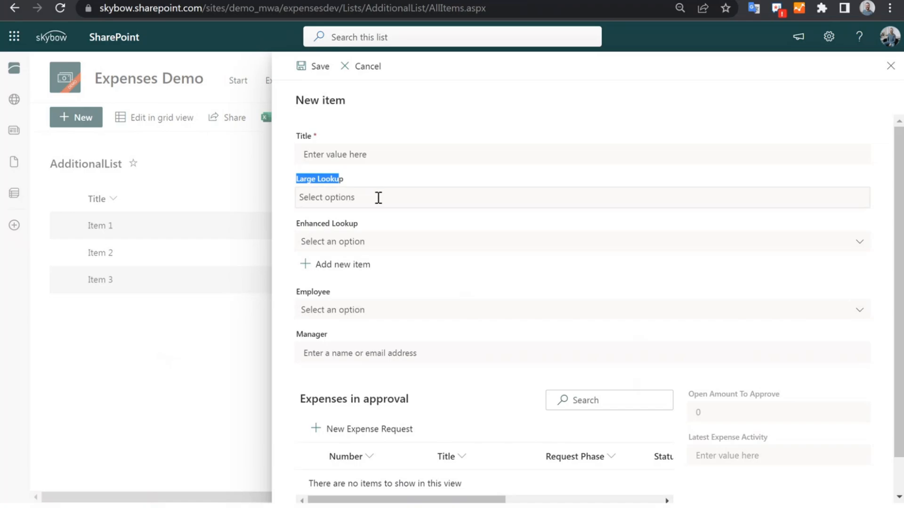
click(351, 180)
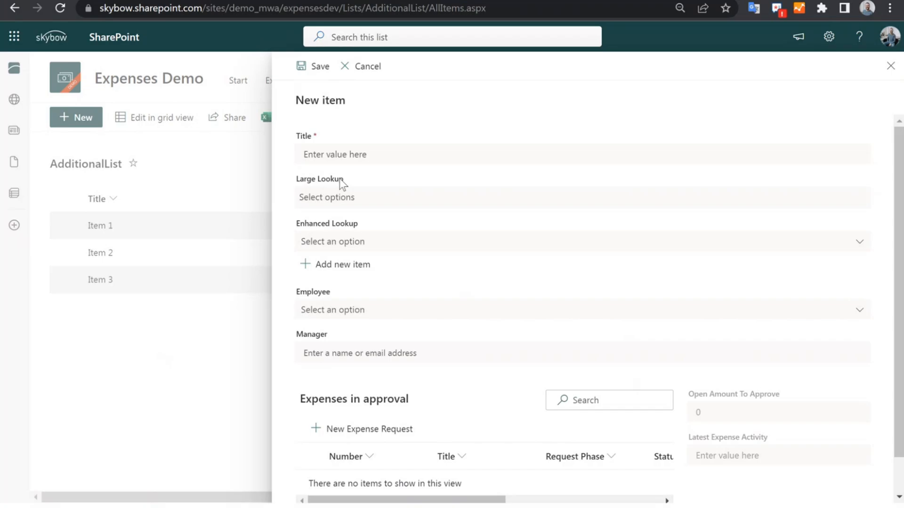
click(347, 197)
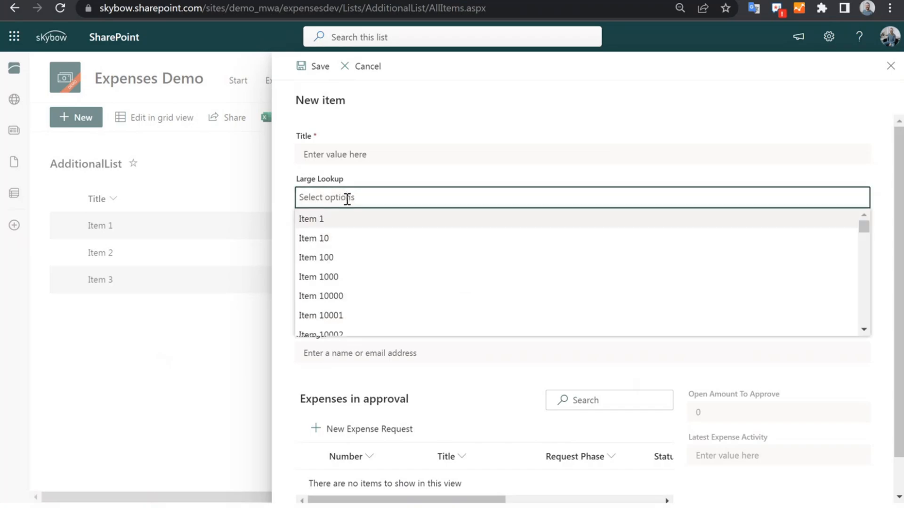
click(371, 67)
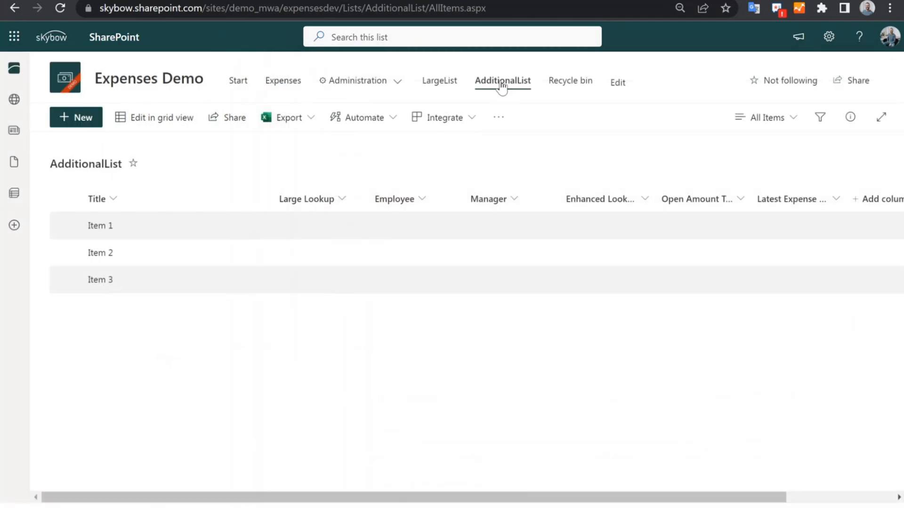
Step: Open the LargeList, filter it by the Inactive status, and check the item count
click(442, 81)
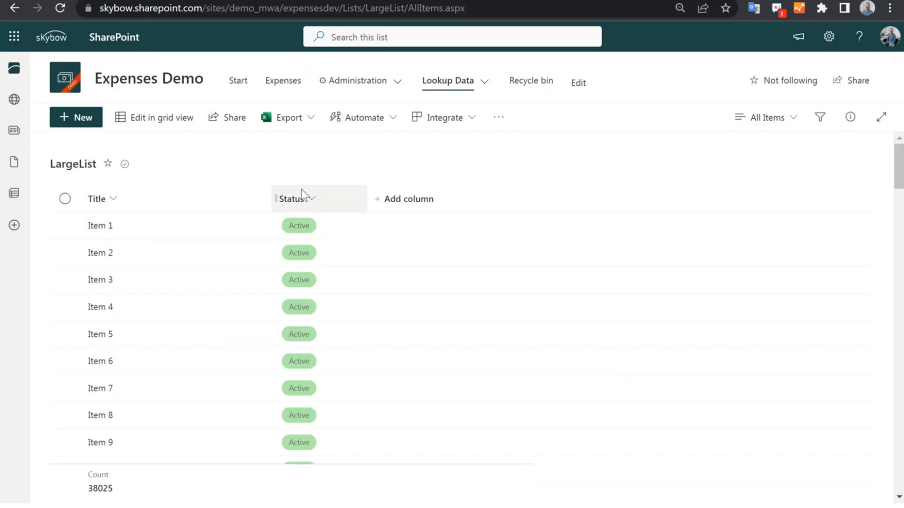
click(312, 198)
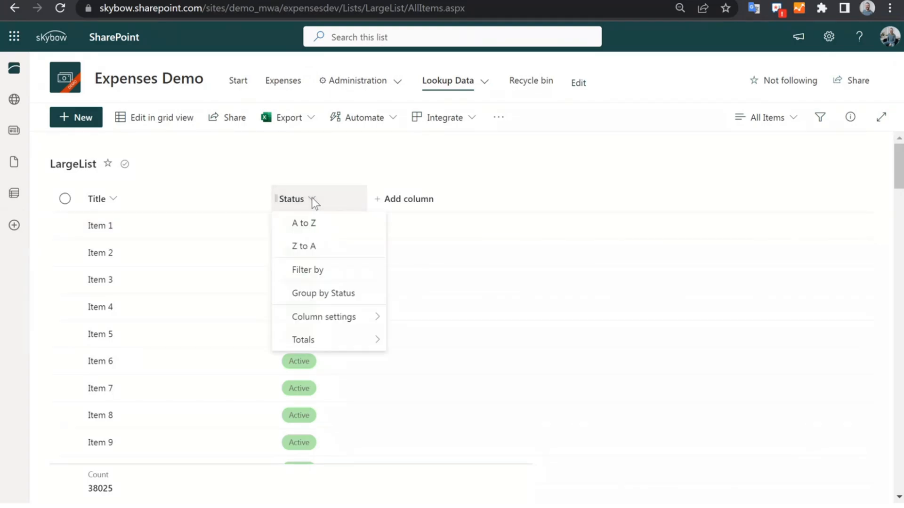
click(306, 269)
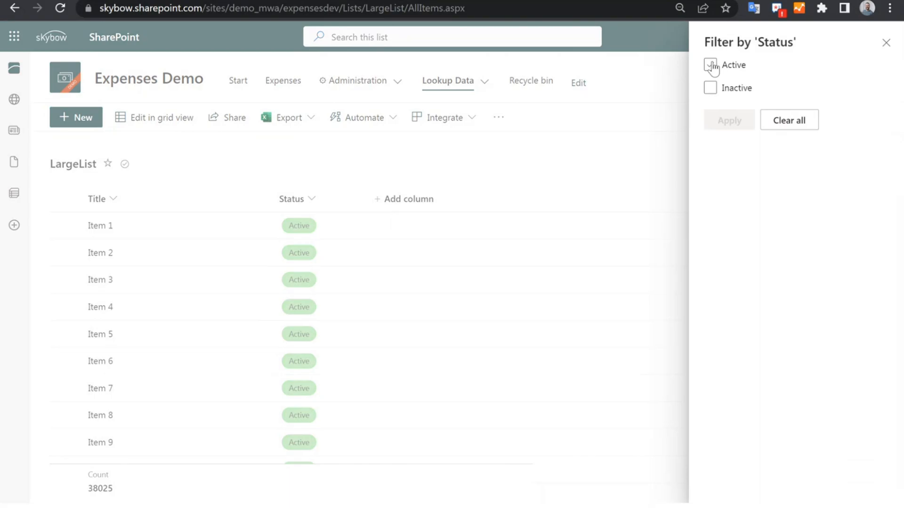
click(710, 88)
click(727, 120)
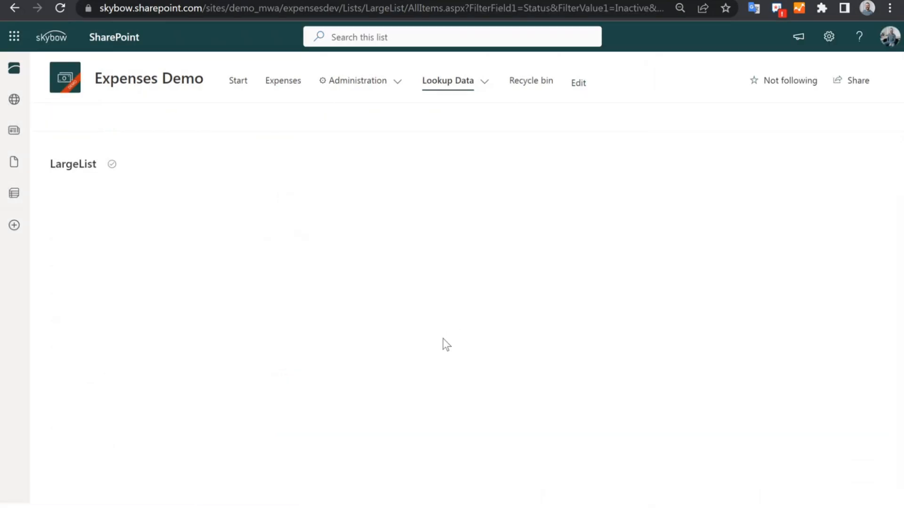
drag(77, 501, 105, 495)
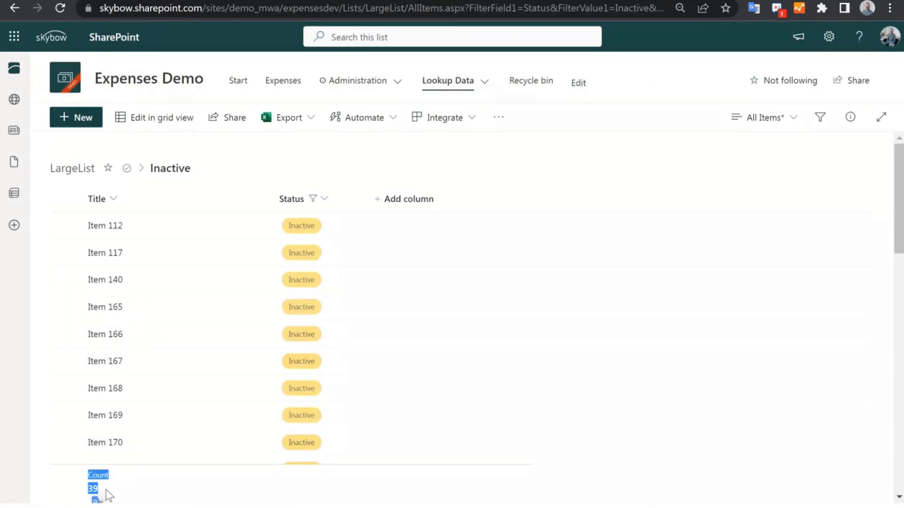
Step: Clear the Status filter from the LargeList and return to the AdditionalList
click(329, 201)
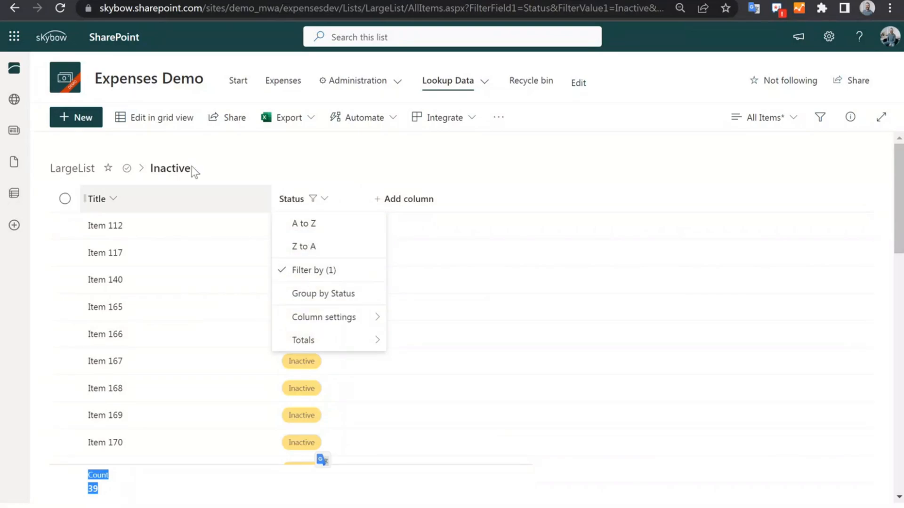
click(89, 168)
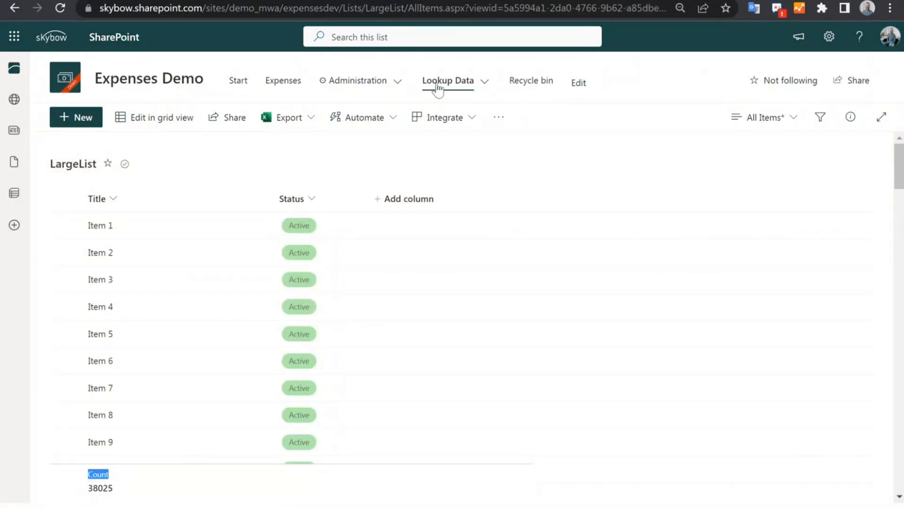
mouse_move(457, 90)
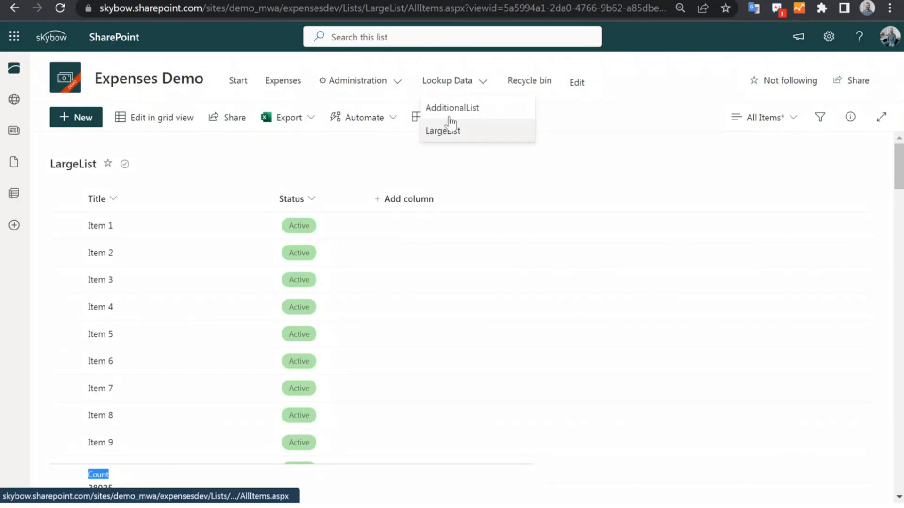
click(448, 108)
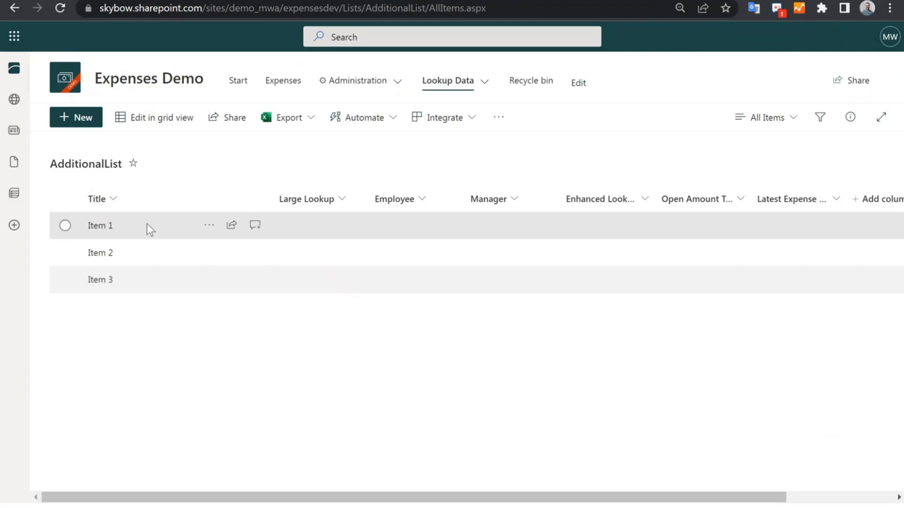
Step: Open Item 1 of the AdditionalList for editing and review the fields of its standard form
right_click(158, 227)
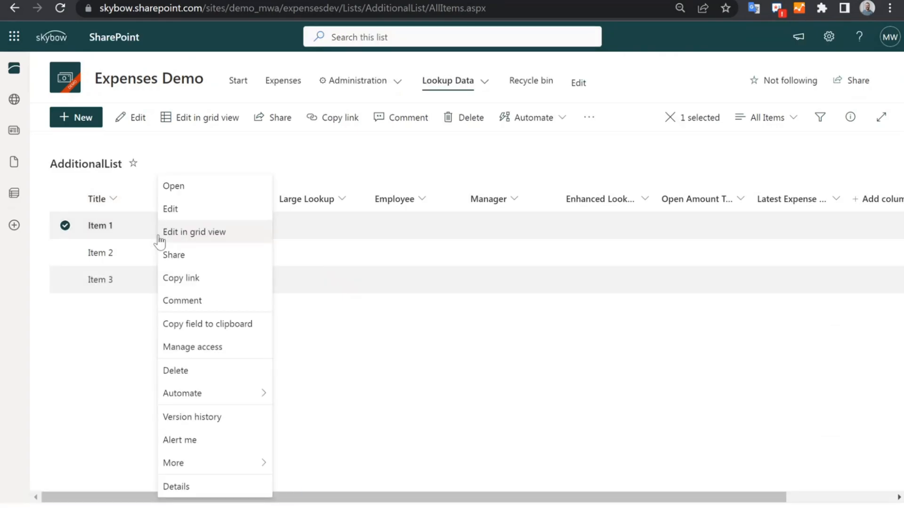
click(170, 211)
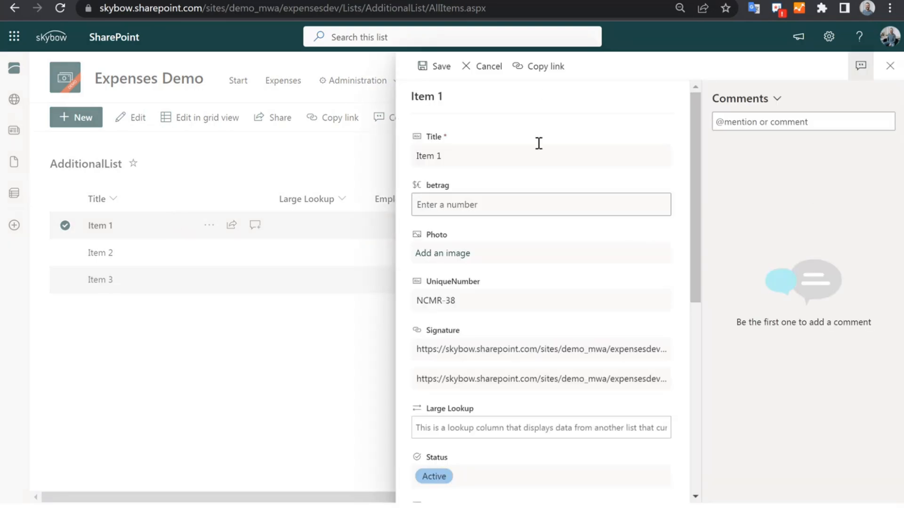
scroll(470, 347, down, 7)
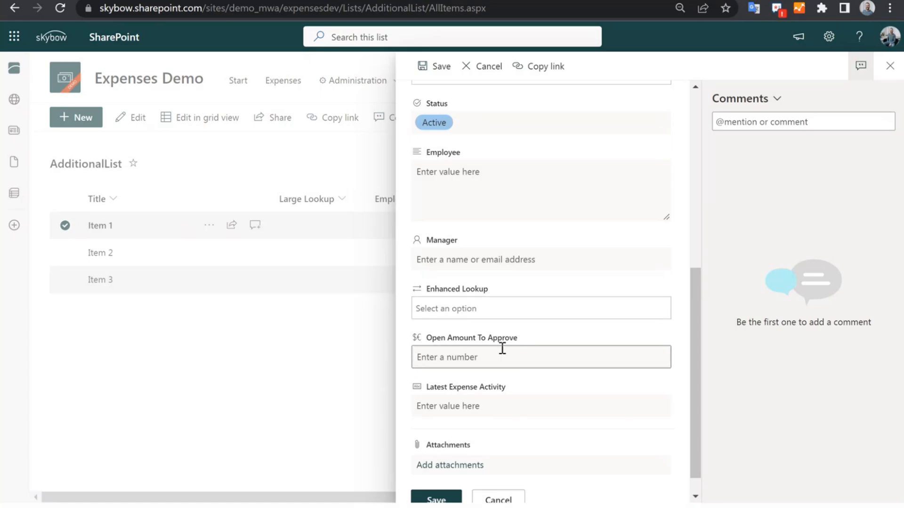
scroll(493, 341, down, 1)
scroll(472, 408, up, 3)
scroll(471, 409, down, 2)
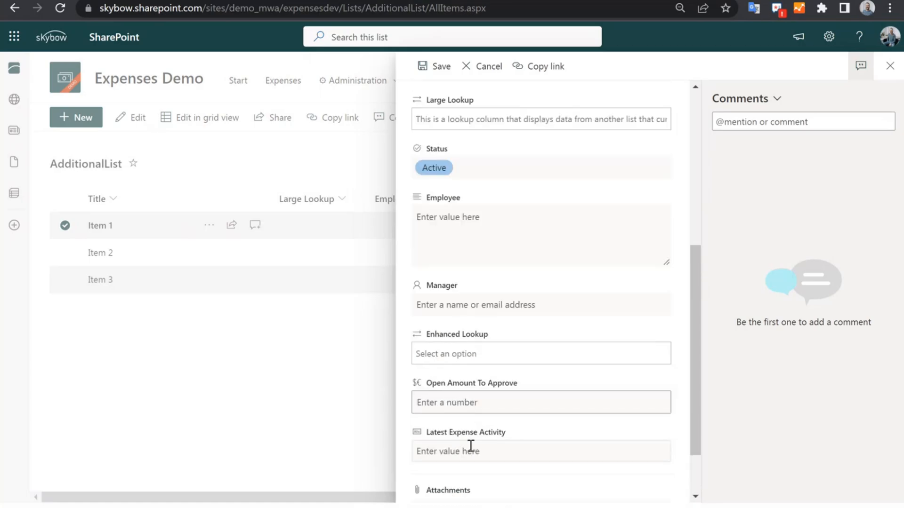
scroll(488, 298, up, 2)
scroll(488, 298, up, 2)
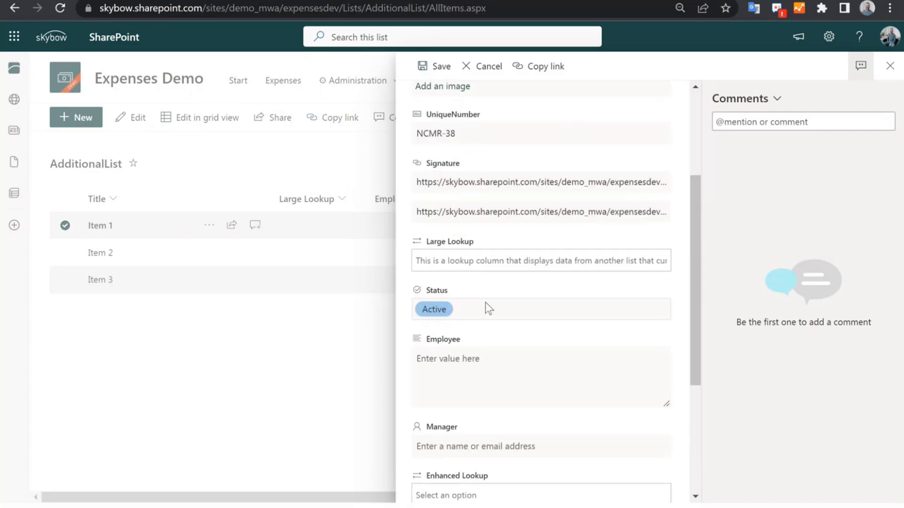
Step: Browse the Large Lookup options of Item 1, search for 11092, and select Item 11092
click(462, 258)
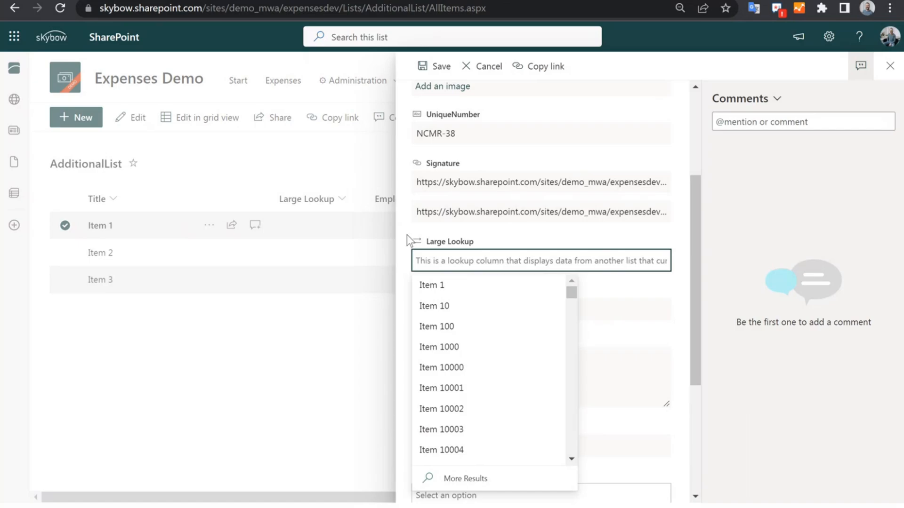
click(622, 290)
click(545, 264)
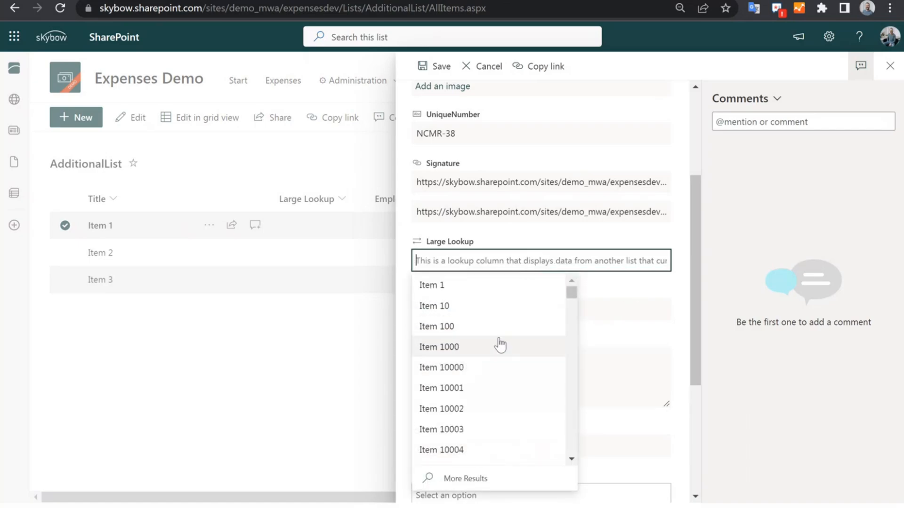
scroll(479, 388, down, 20)
scroll(476, 400, down, 20)
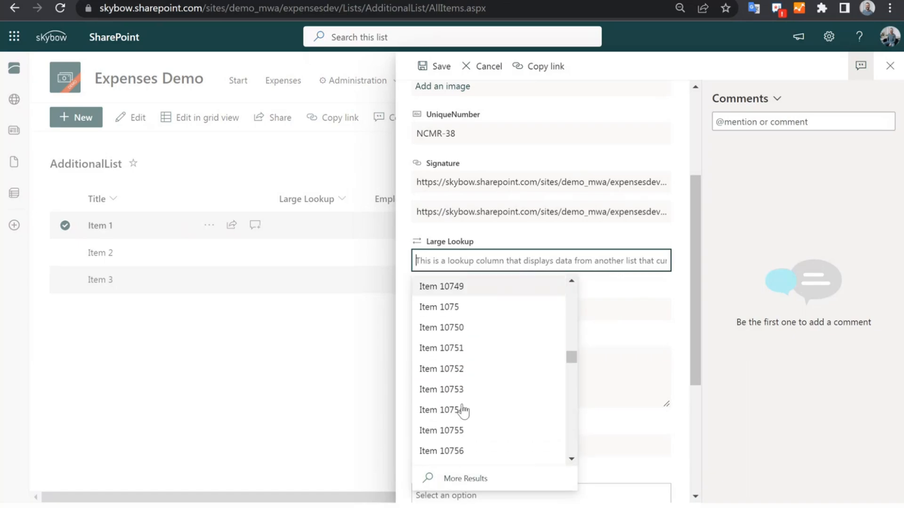
scroll(470, 400, down, 20)
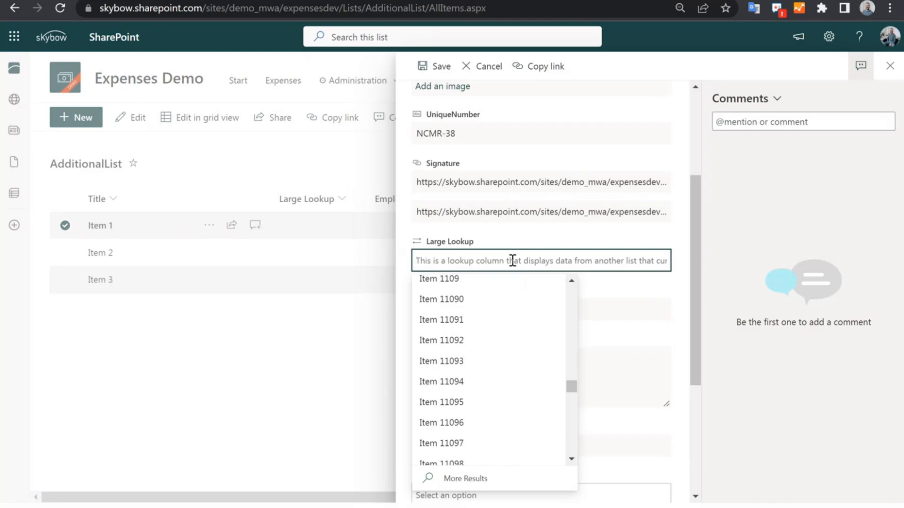
text(11092)
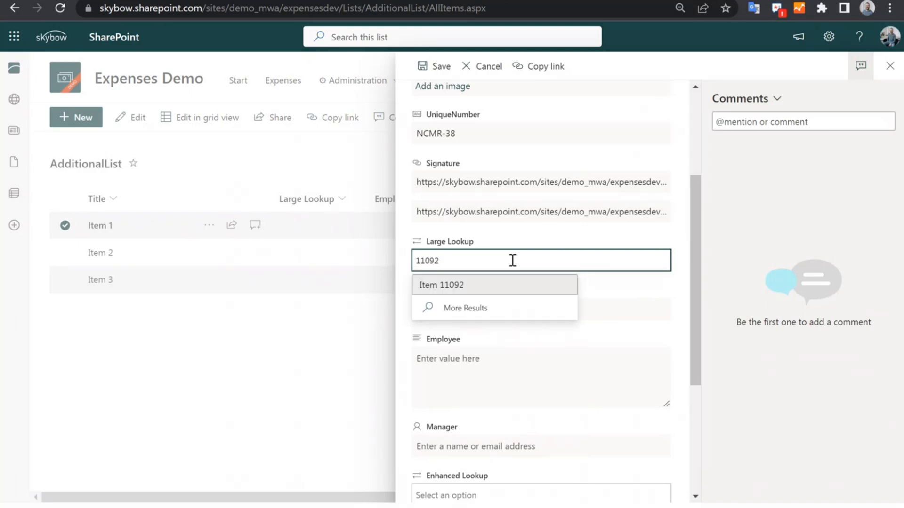
click(459, 288)
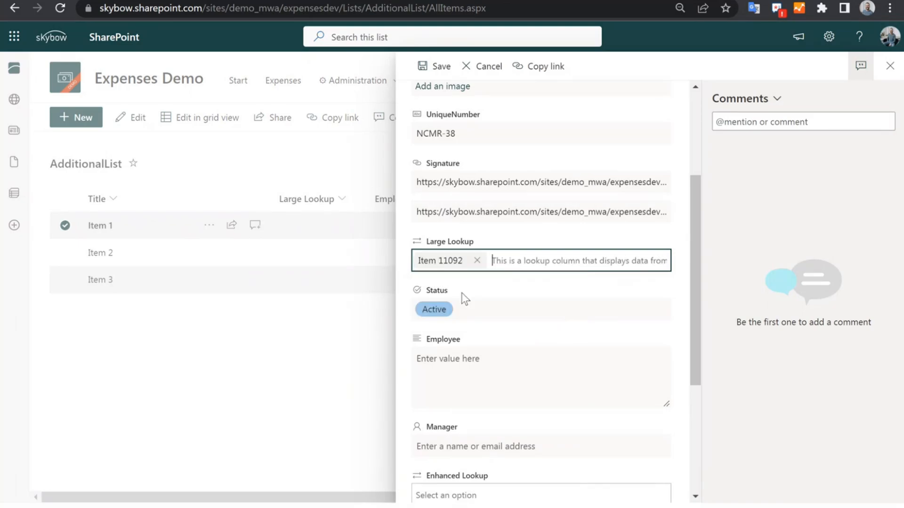
Step: Add Item 10002 as a second Large Lookup value for Item 1 and close the form without saving
click(534, 259)
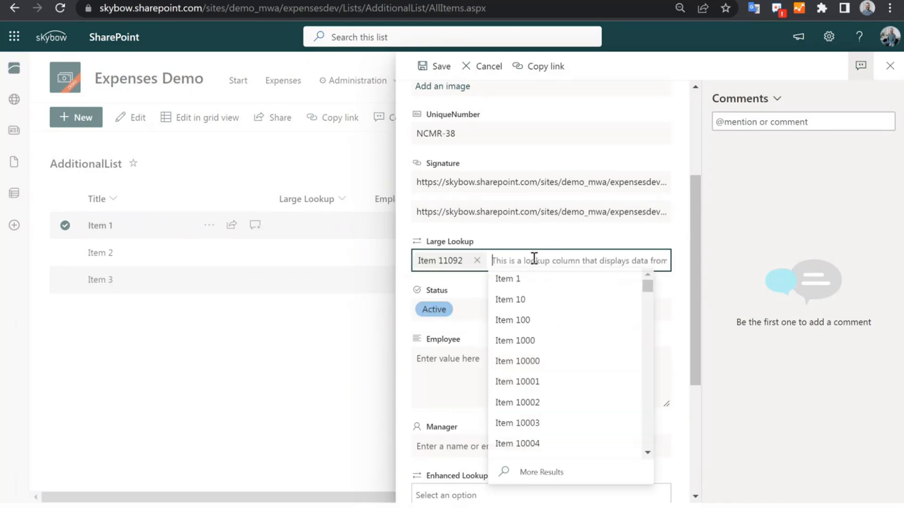
click(529, 409)
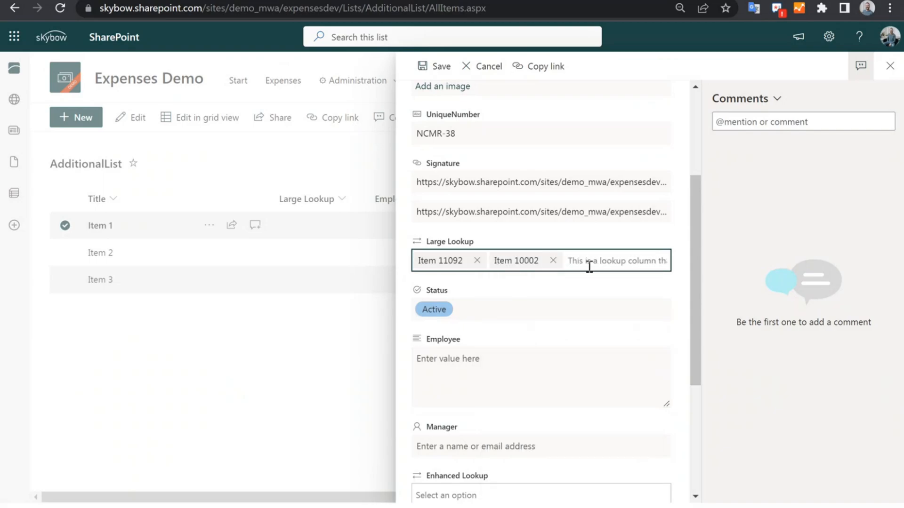
click(597, 259)
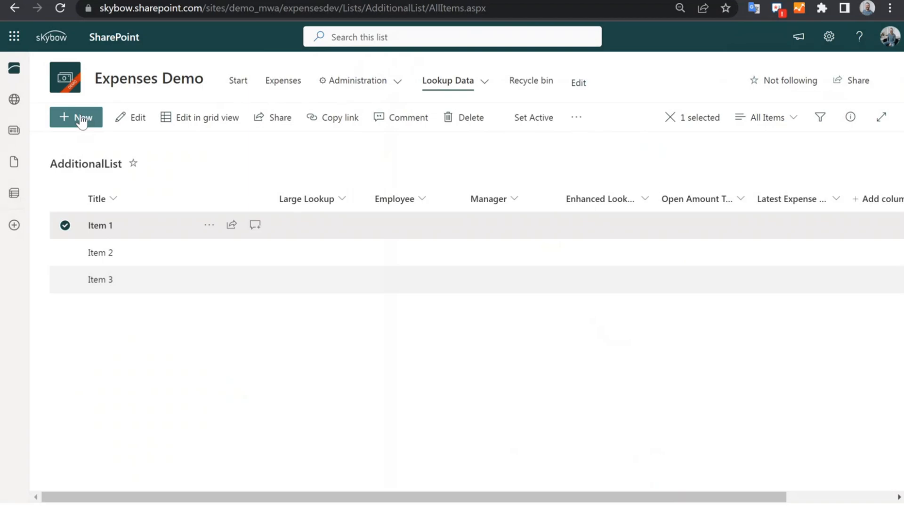
Step: Start a new item in the AdditionalList and browse the options of its Large Lookup field
click(82, 119)
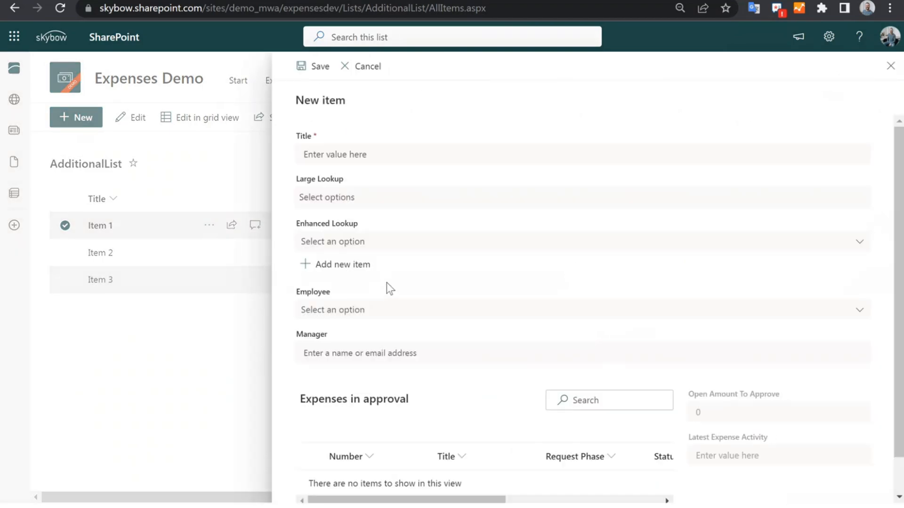
click(401, 196)
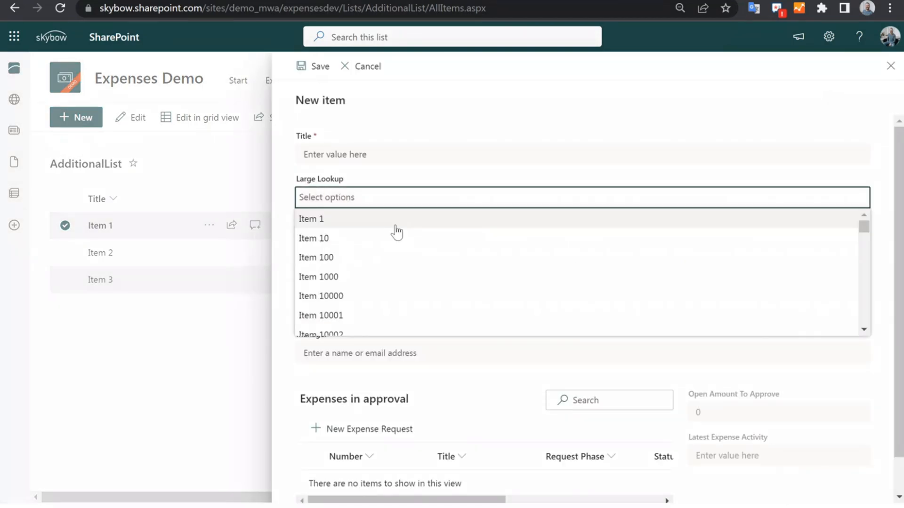
scroll(369, 273, down, 15)
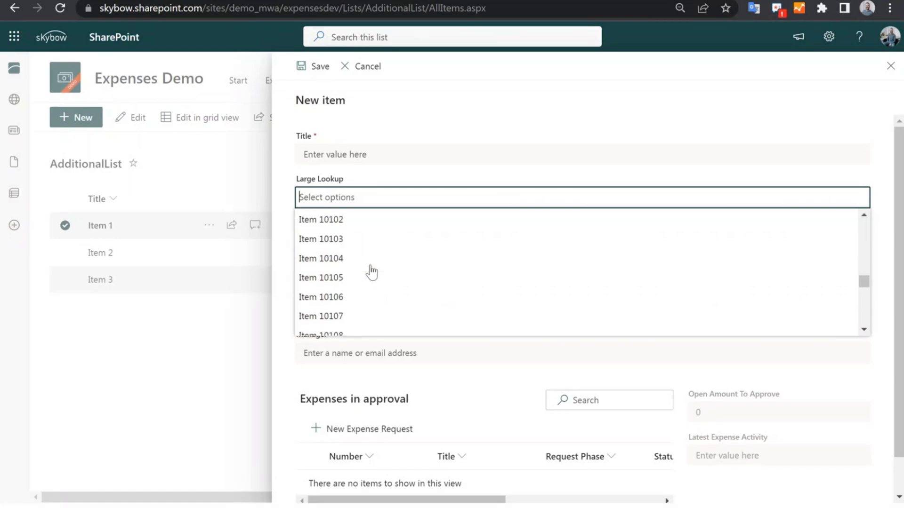
scroll(372, 274, down, 20)
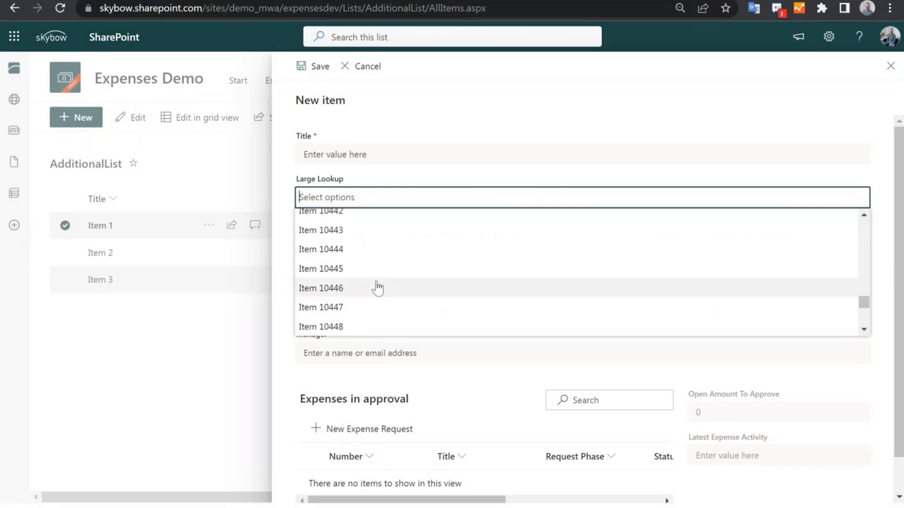
scroll(377, 288, up, 20)
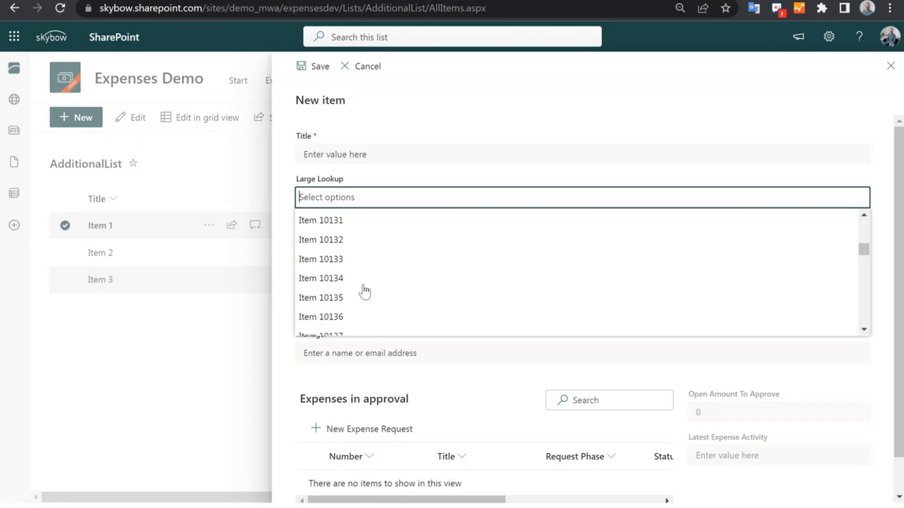
click(381, 194)
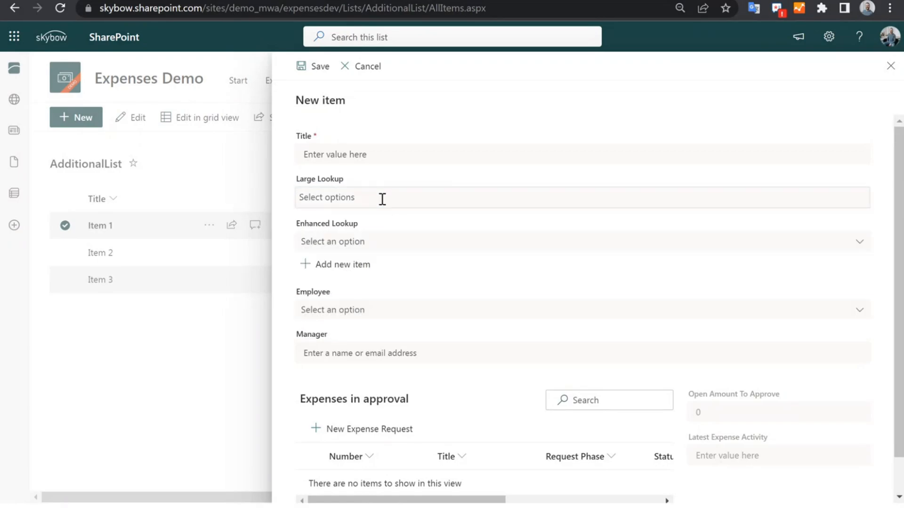
Step: Select Item 10, Item 1000, Item 10001, Item 1 and Item 100 as Large Lookup values
click(382, 195)
click(347, 238)
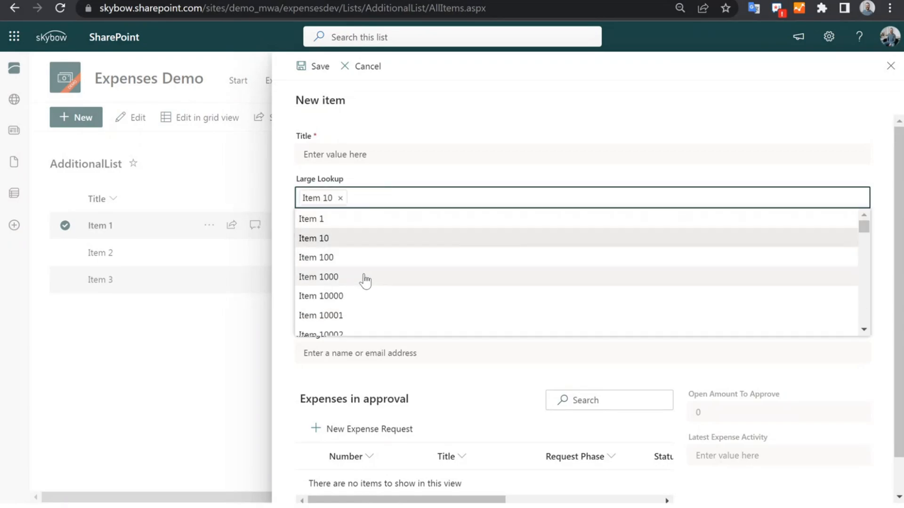
click(365, 278)
click(331, 317)
click(325, 219)
click(325, 257)
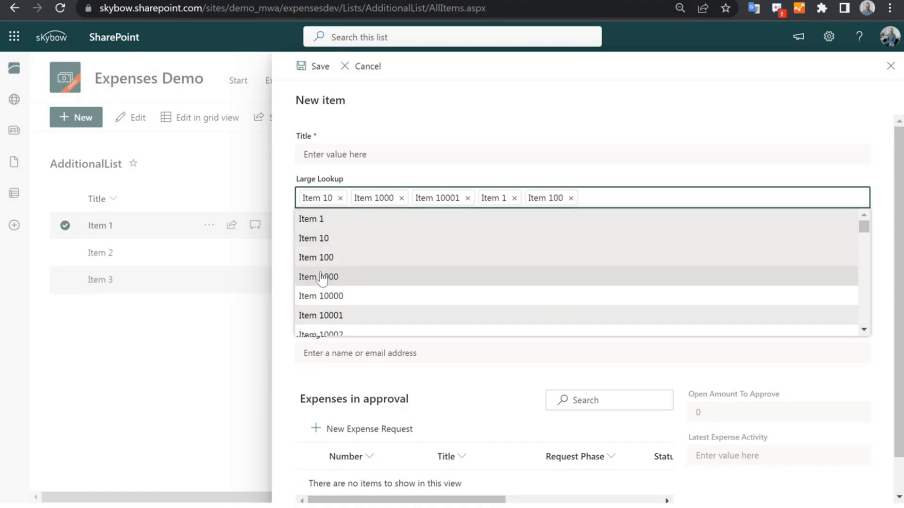
Step: Search the Large Lookup options for 11092 and add Item 11092 to the selected values
click(597, 197)
click(597, 198)
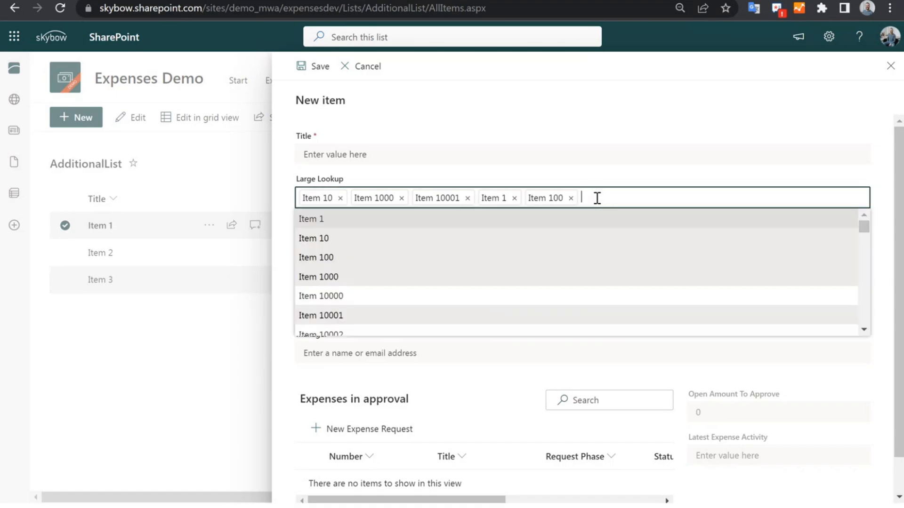
text(11092)
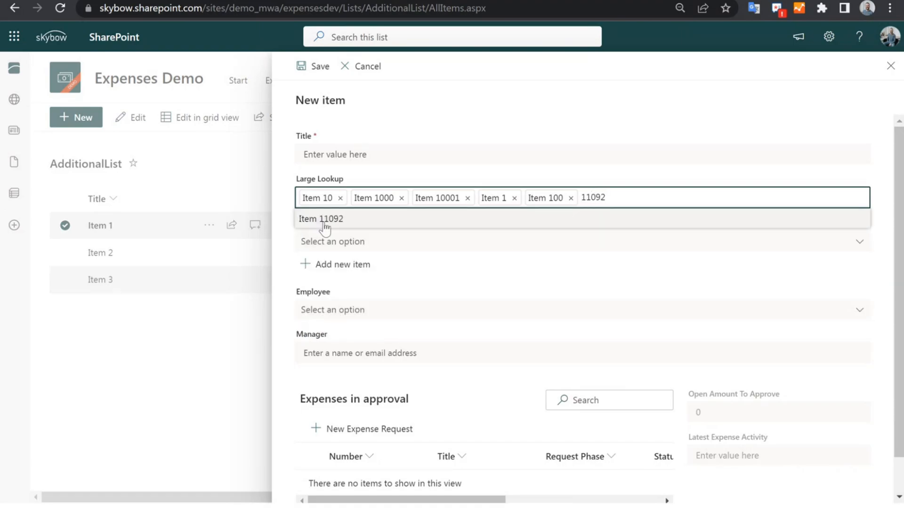
click(324, 222)
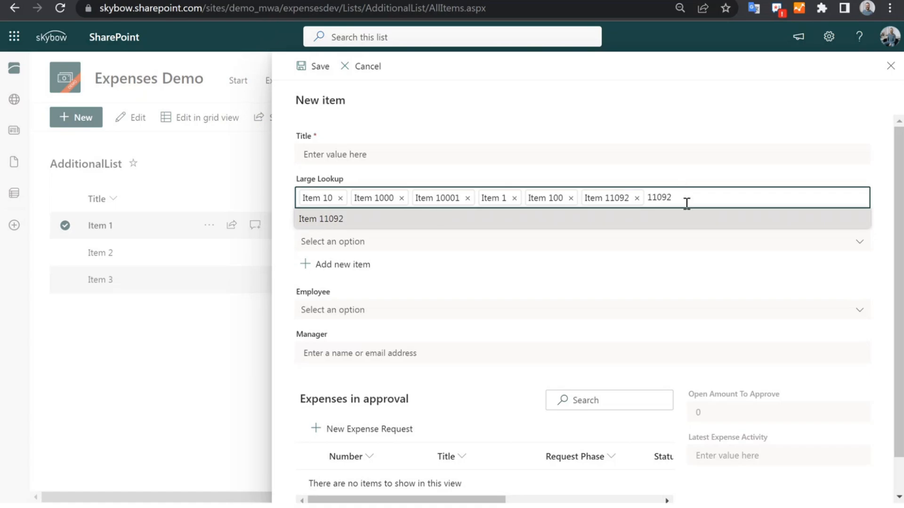
Step: Remove all selected values from the Large Lookup field
click(340, 198)
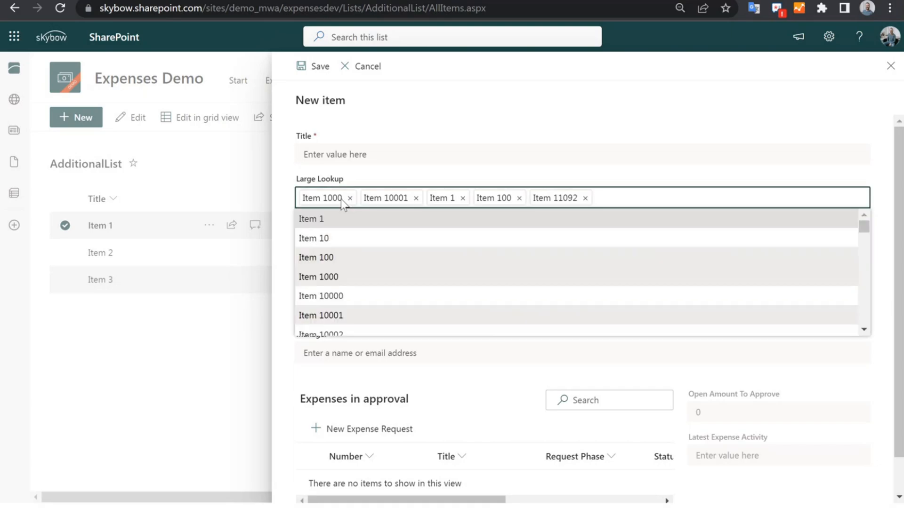
click(350, 199)
click(356, 198)
click(335, 198)
click(345, 199)
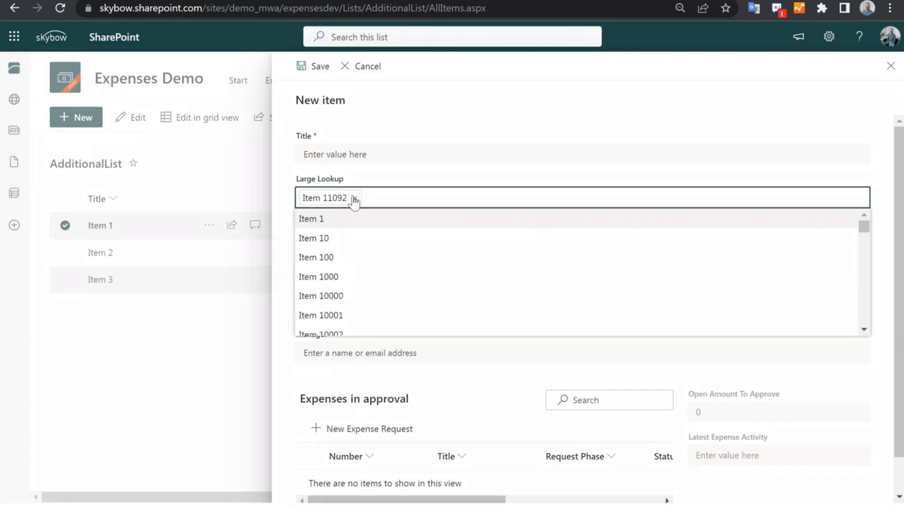
click(354, 199)
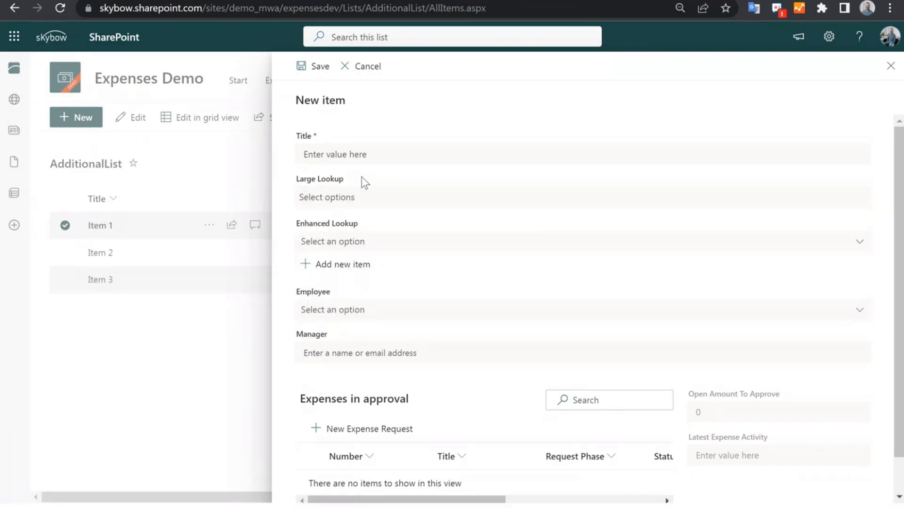
Step: Set the Enhanced Lookup to 10000 Entwicklung, and change the selection to 50000 Sales & Marketing
click(358, 243)
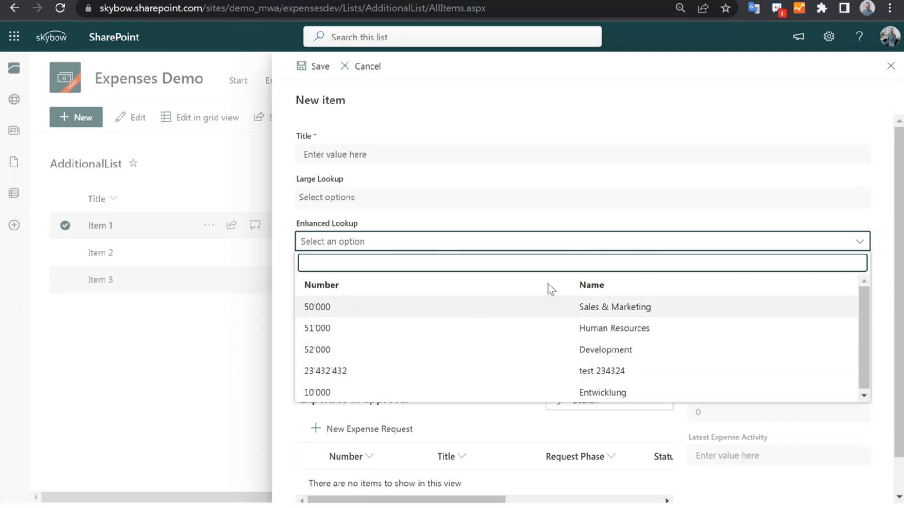
click(360, 393)
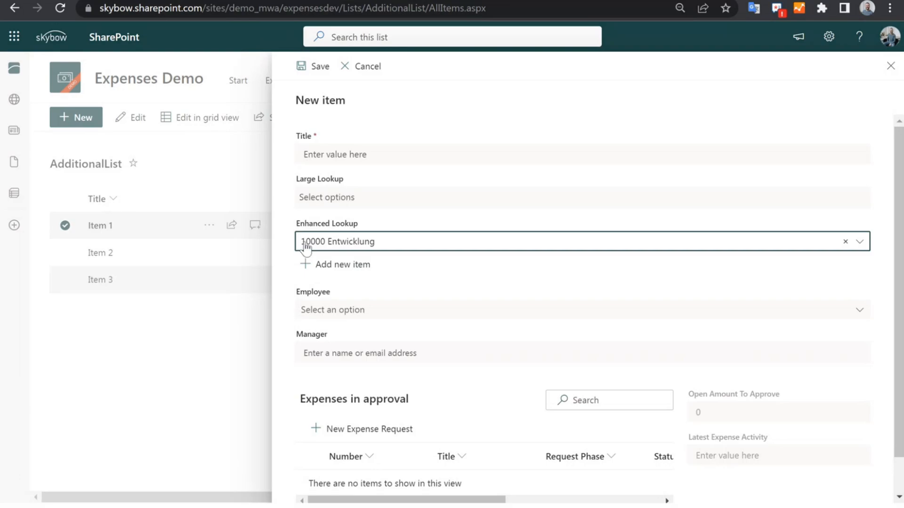
click(387, 243)
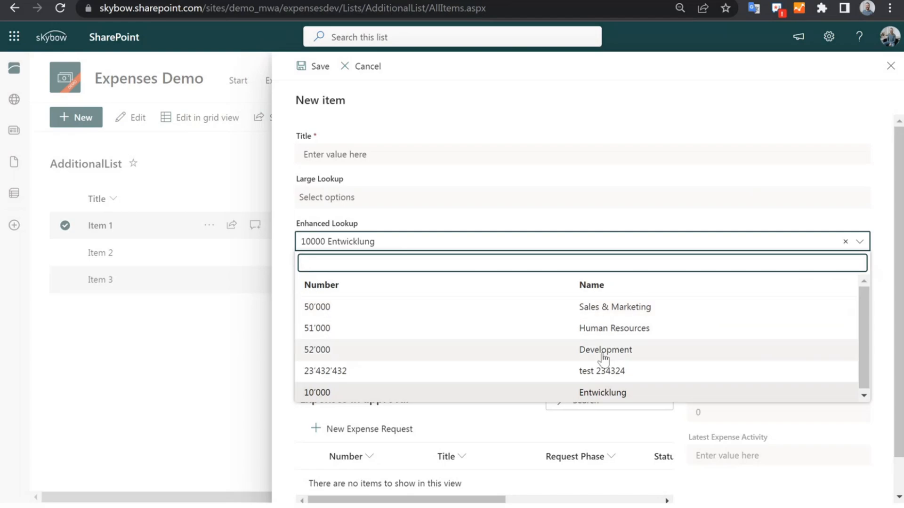
click(331, 311)
Step: Search the Enhanced Lookup options for "entwi" and select 10000 Entwicklung
click(342, 243)
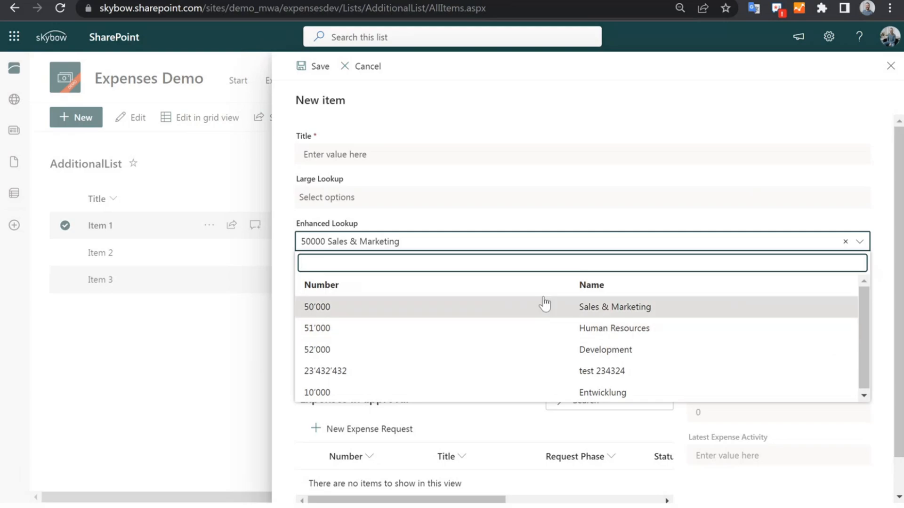
text(entwi)
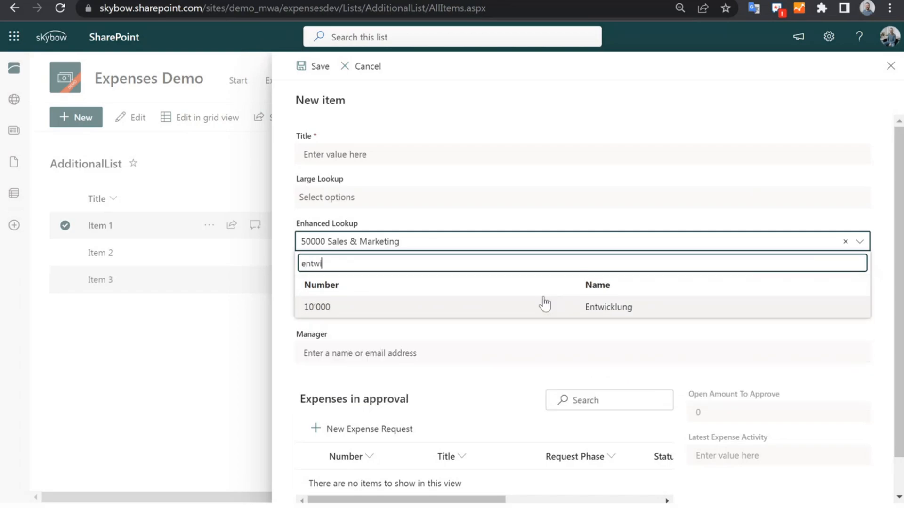
click(591, 310)
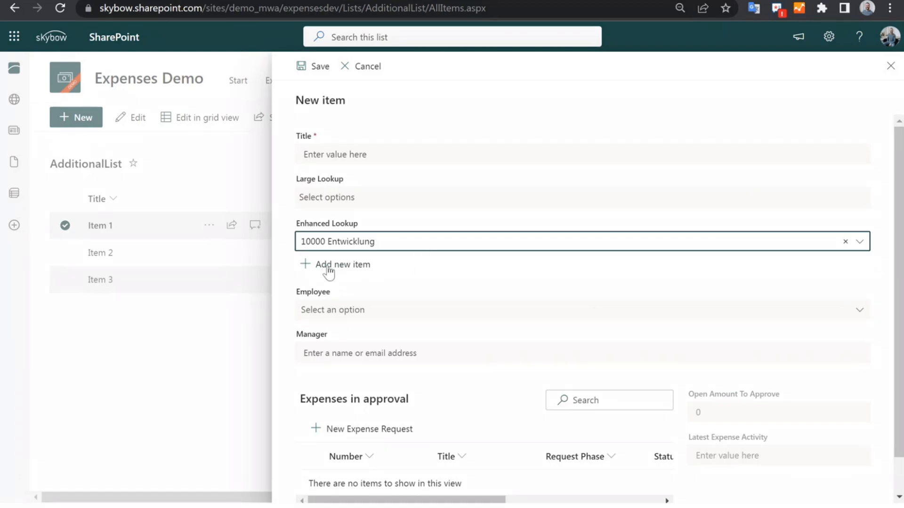
Step: Add and save a new Enhanced Lookup entry with number 11 and name demo, and check it among the lookup's options
click(328, 266)
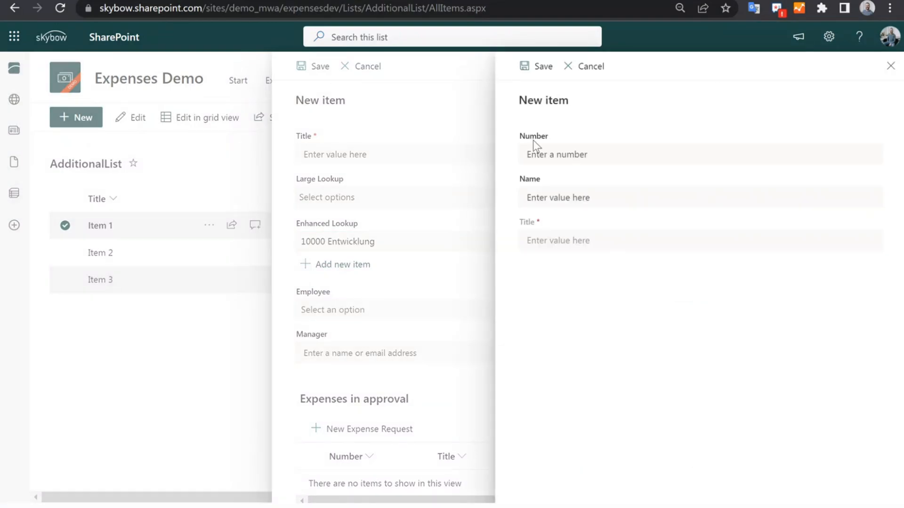
click(533, 140)
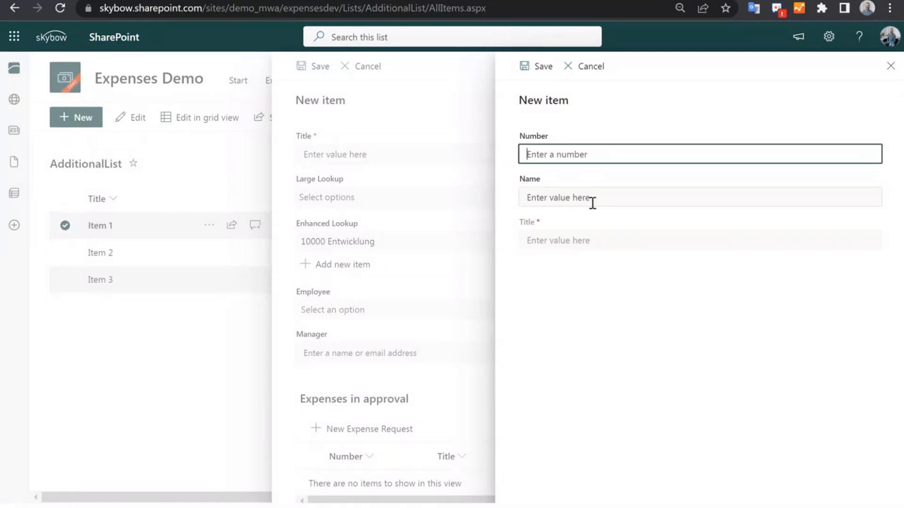
text(11)
click(592, 198)
text(demo)
key(Tab)
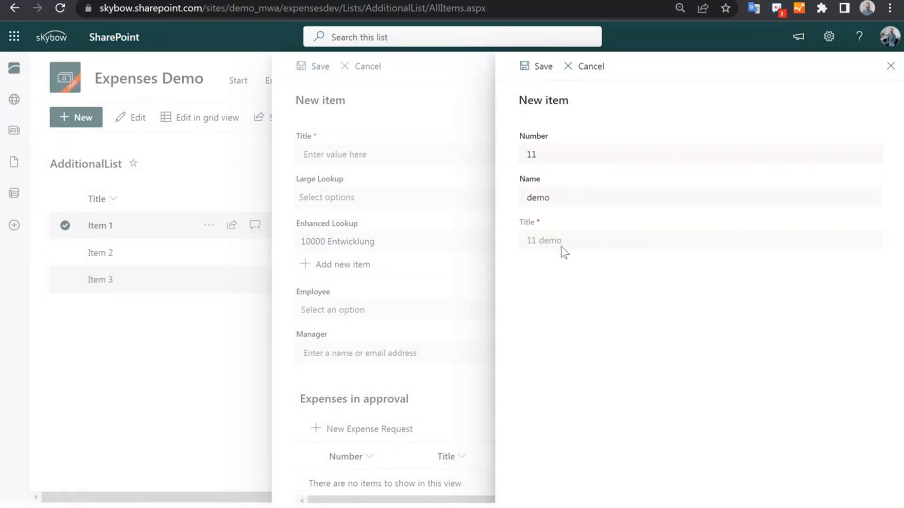
click(534, 66)
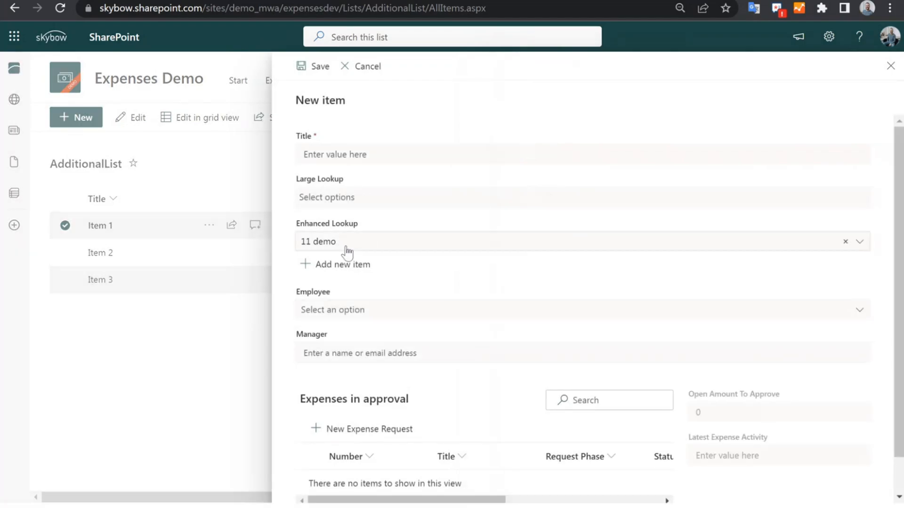
click(365, 245)
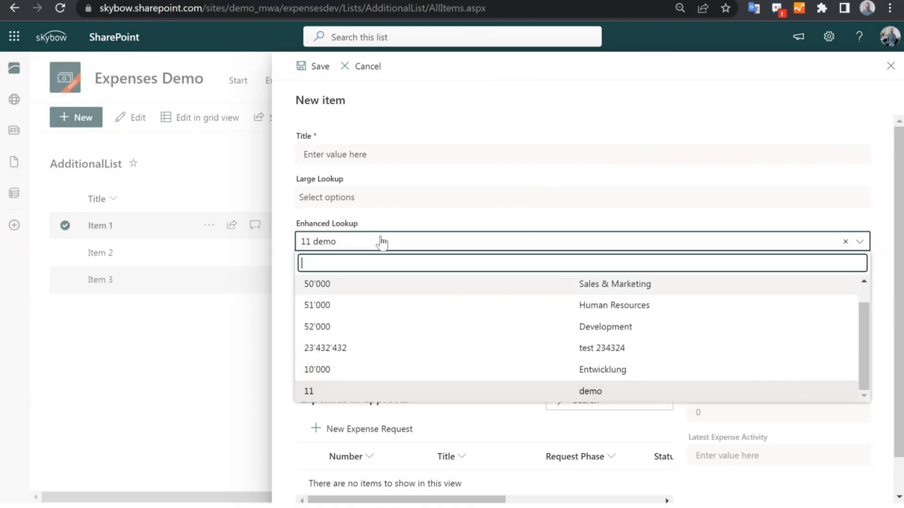
click(371, 222)
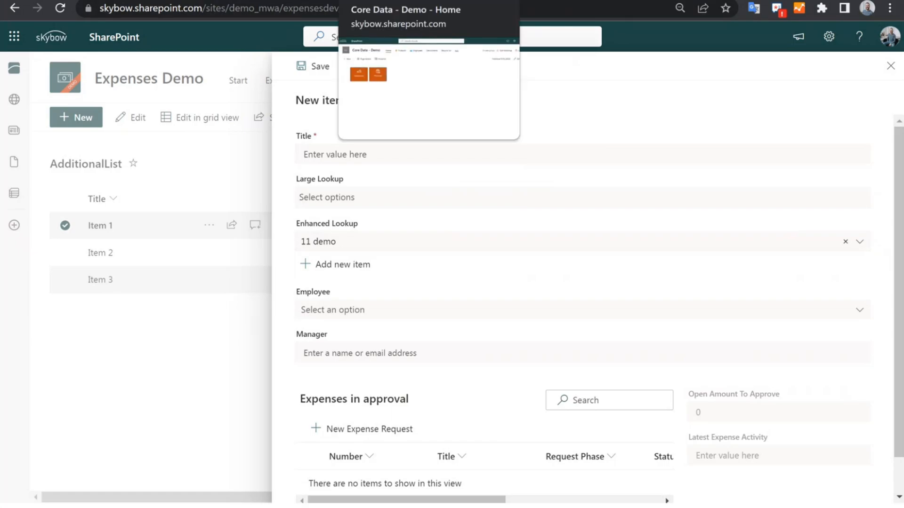
Step: Switch to the Core Data - Demo site, open its Employees list and review all of the list's columns
click(375, 1)
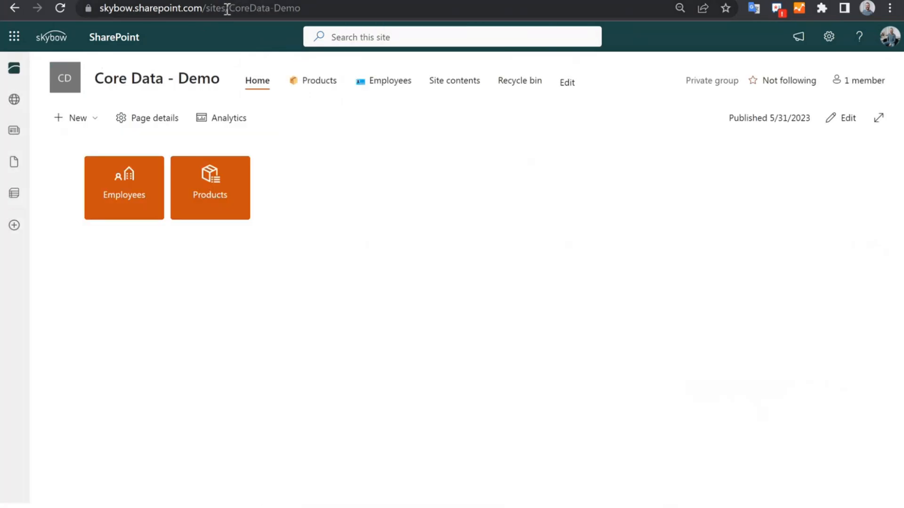
drag(228, 9, 315, 7)
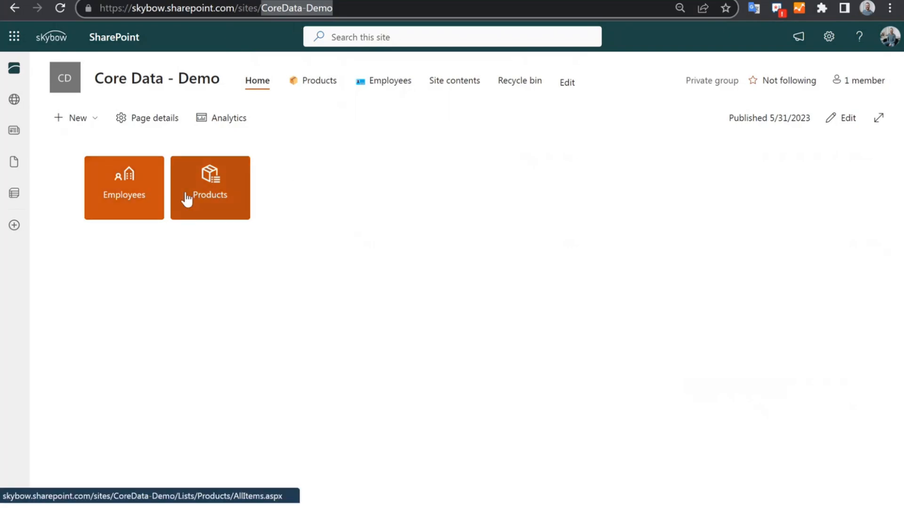
click(142, 202)
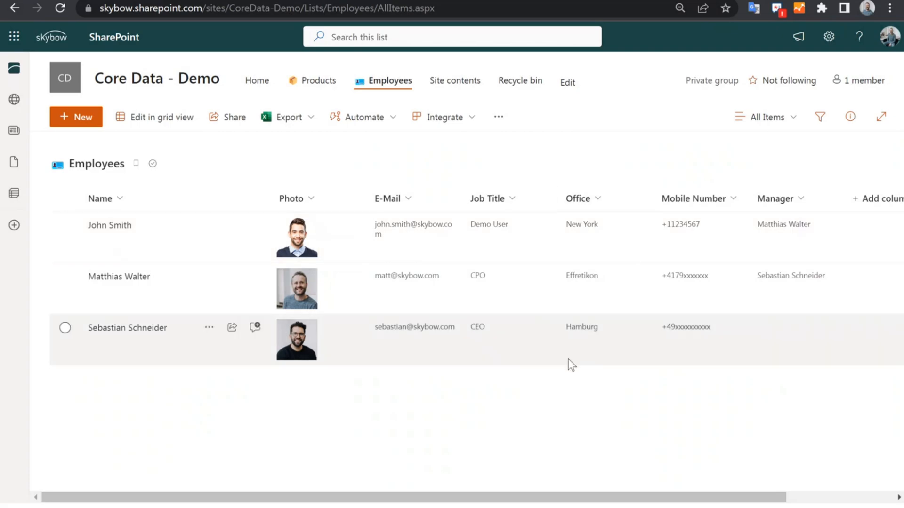
drag(558, 500, 616, 487)
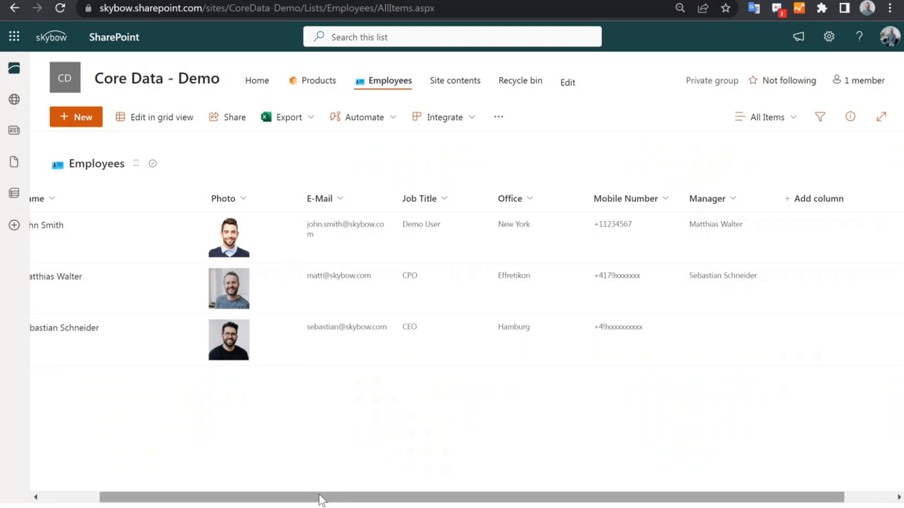
drag(318, 495, 183, 500)
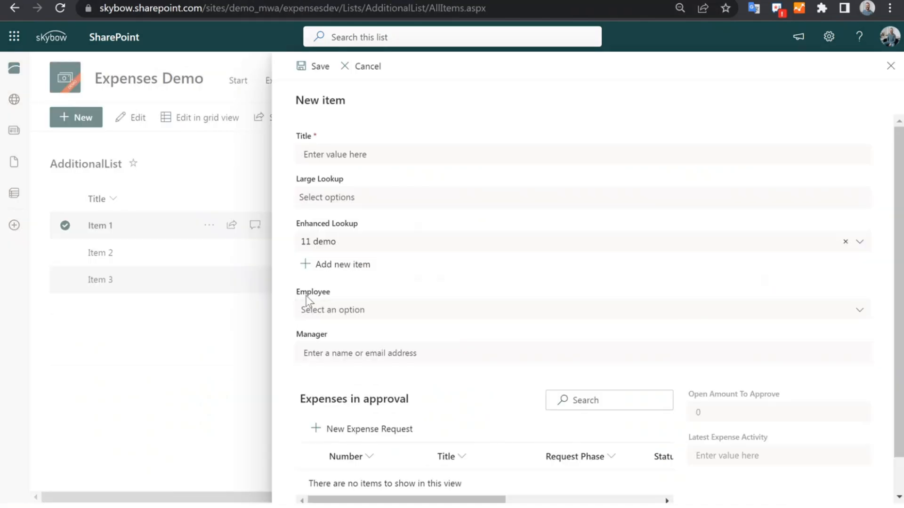
Step: Return to the AdditionalList's new item form and set the Employee lookup to the employee whose job title is Demo User
click(346, 311)
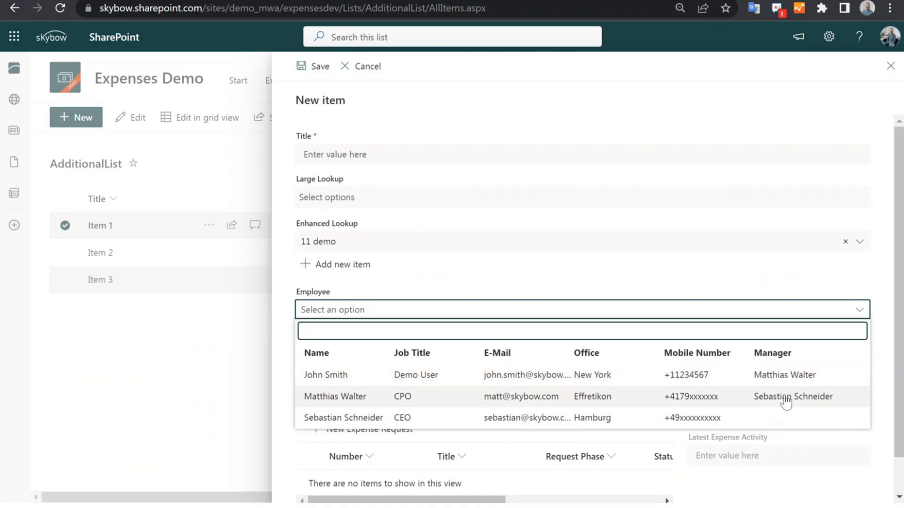
click(281, 321)
drag(297, 334, 349, 355)
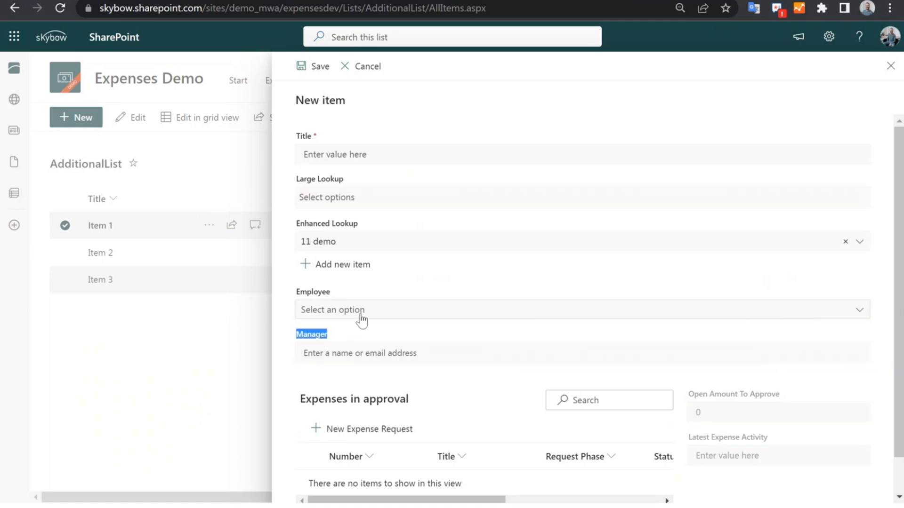
click(360, 318)
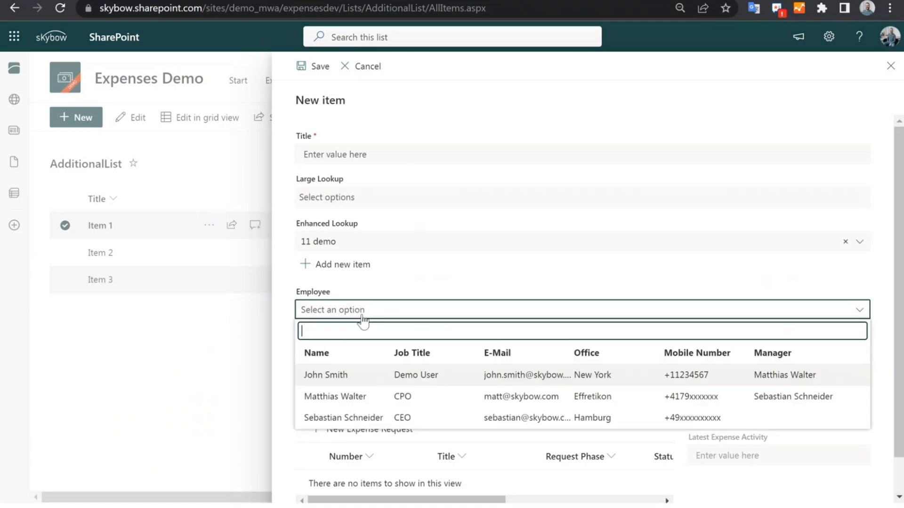
click(348, 375)
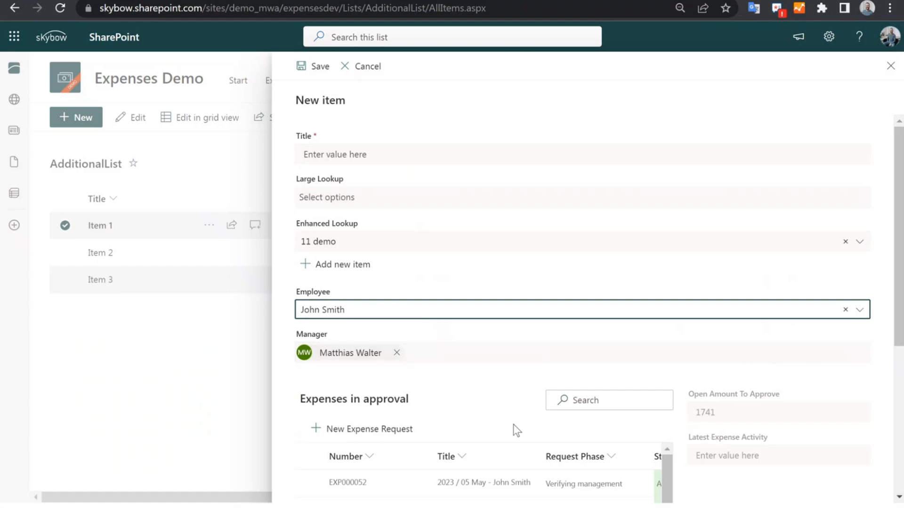
Step: Examine the Expenses in approval list for the selected employee's manager, including its Status, Total and Manager columns
scroll(759, 411, down, 3)
scroll(759, 411, up, 1)
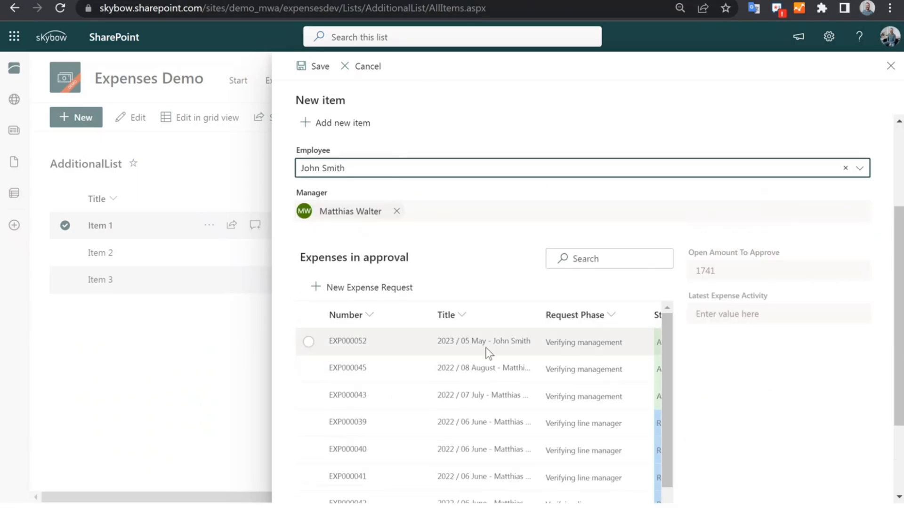
scroll(490, 412, down, 2)
scroll(813, 393, down, 2)
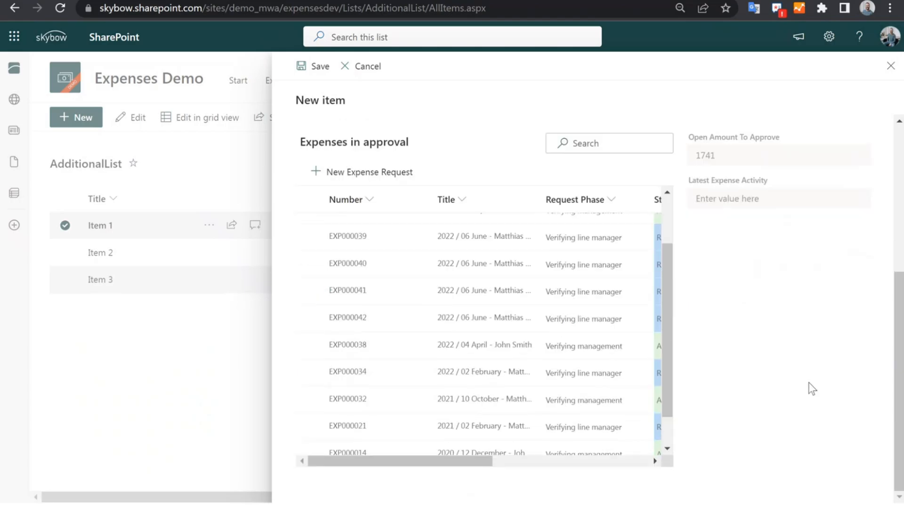
drag(423, 463, 330, 470)
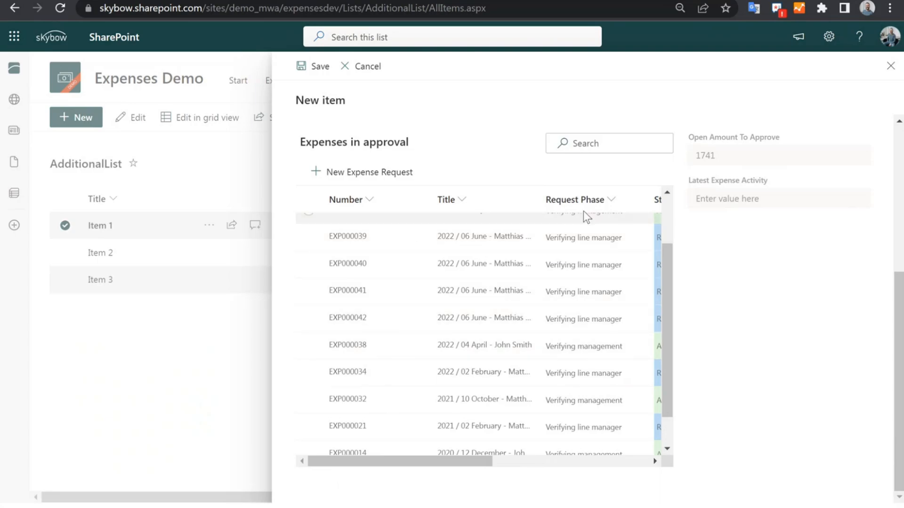
scroll(374, 262, up, 3)
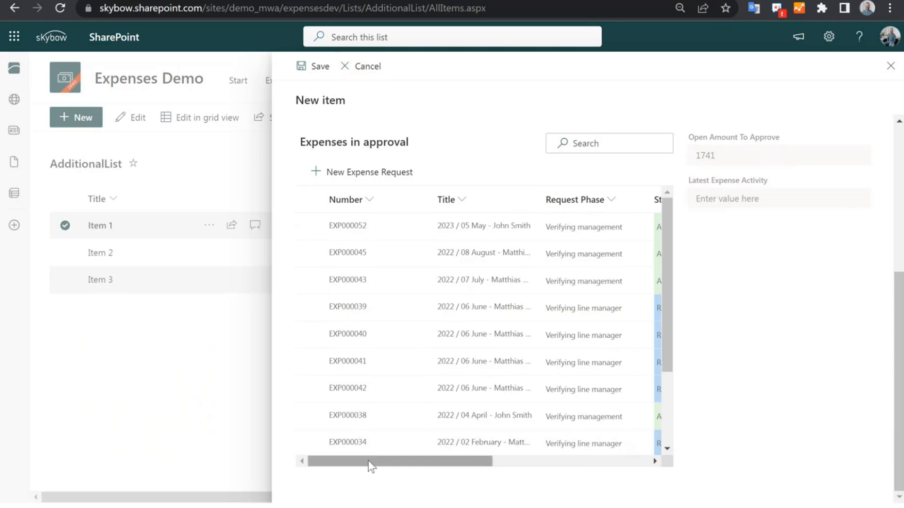
drag(365, 460, 597, 215)
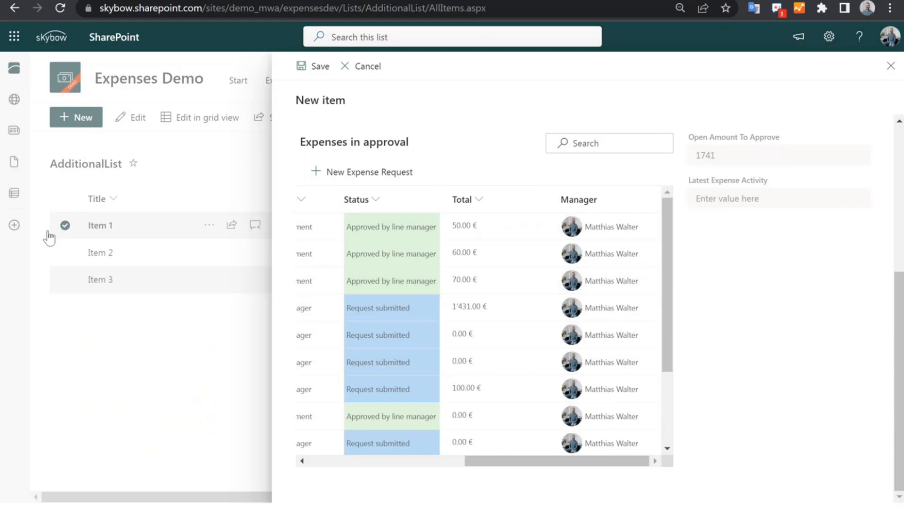
click(332, 460)
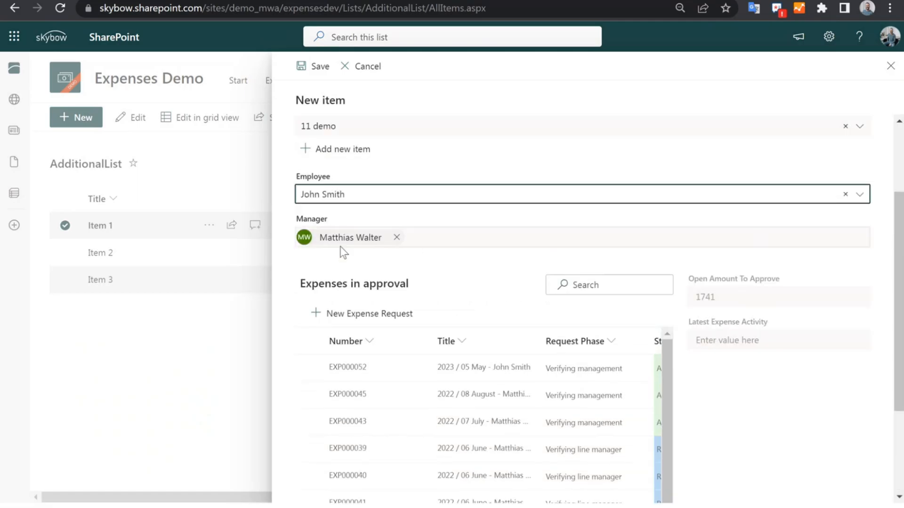
mouse_move(339, 240)
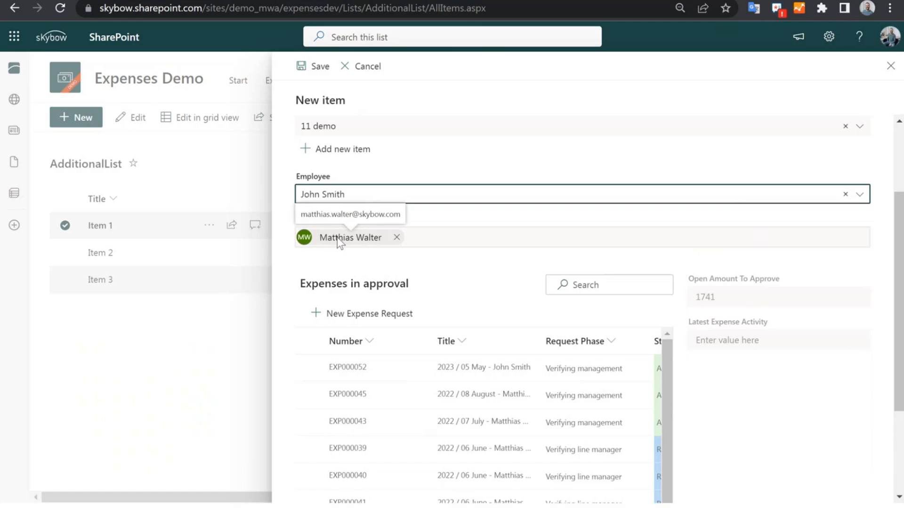
Step: Set the Employee lookup to the employee whose job title is CPO and review the expenses listed for that person's manager
click(363, 197)
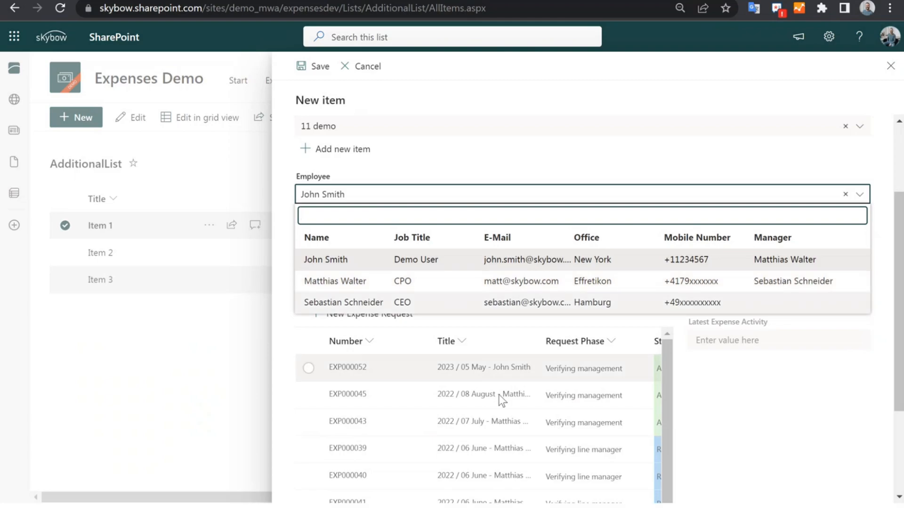
click(355, 282)
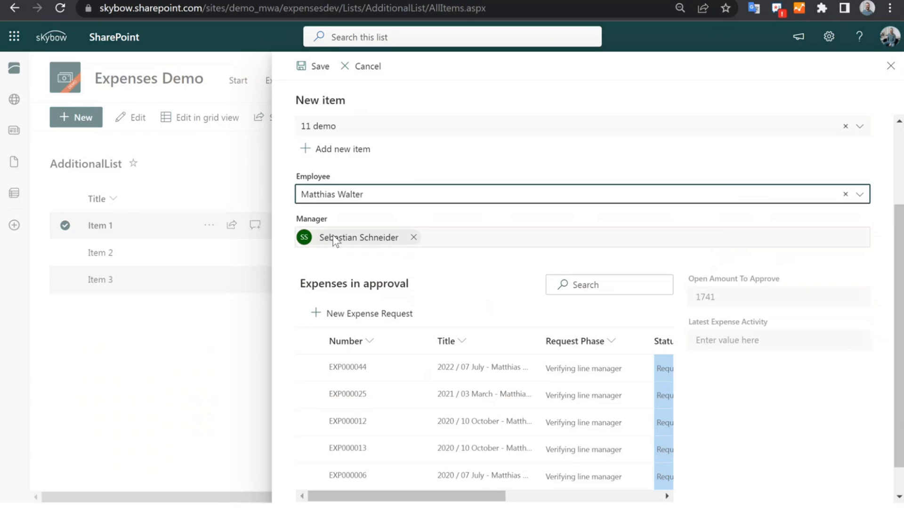
scroll(442, 431, down, 1)
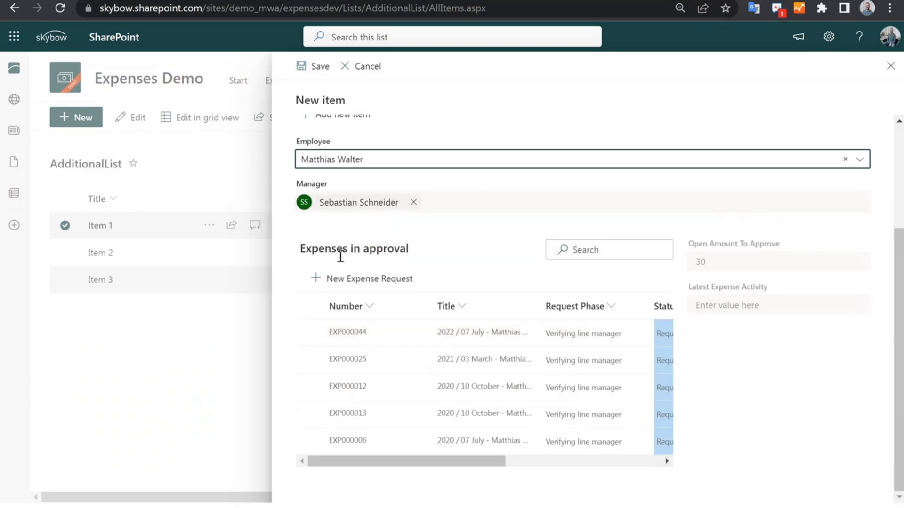
drag(425, 462, 622, 455)
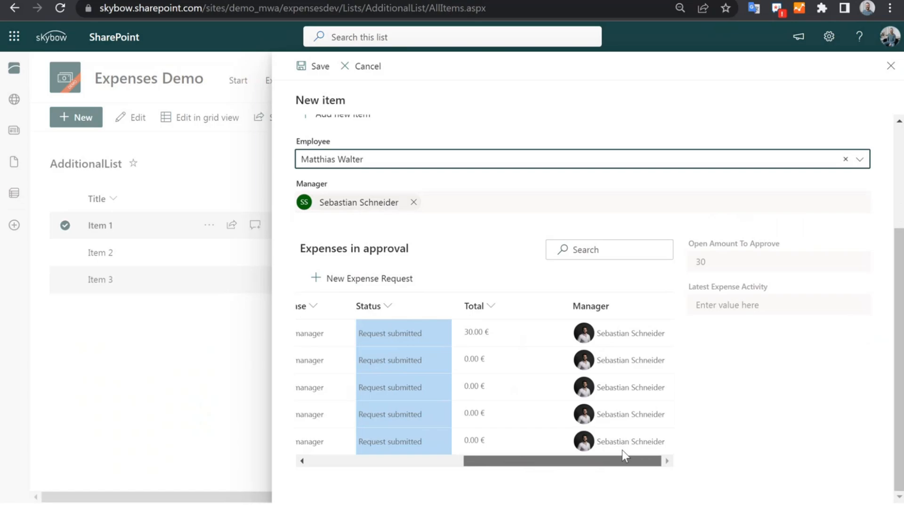
drag(621, 455, 345, 463)
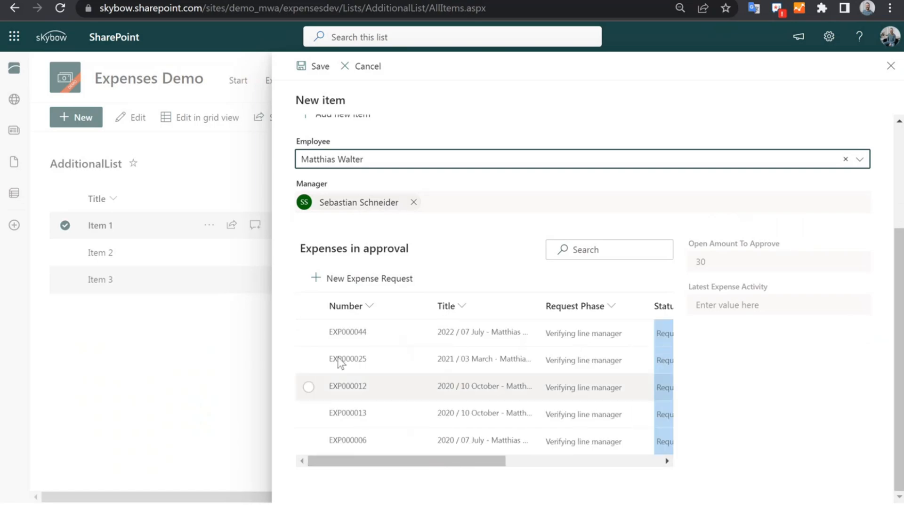
Step: Select all listed expenses, clear the selection and check the Status, Total and Manager columns against the open amount
click(308, 306)
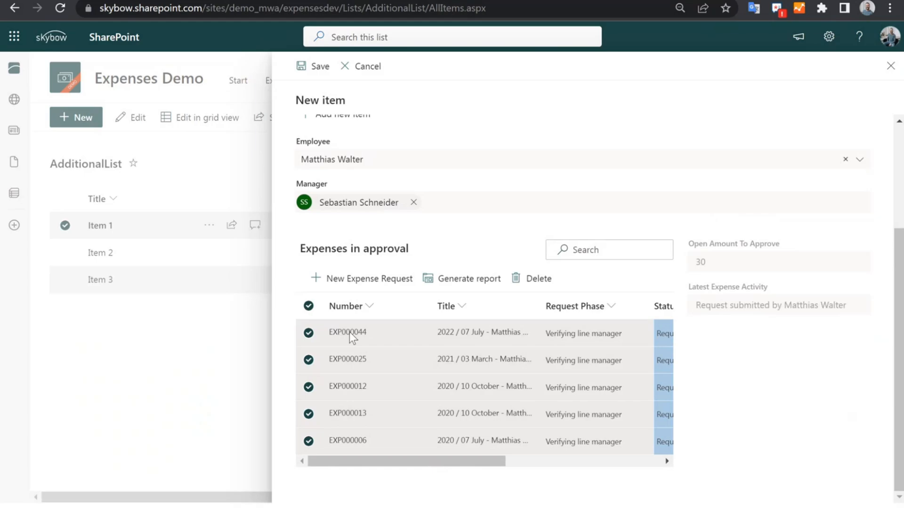
click(308, 306)
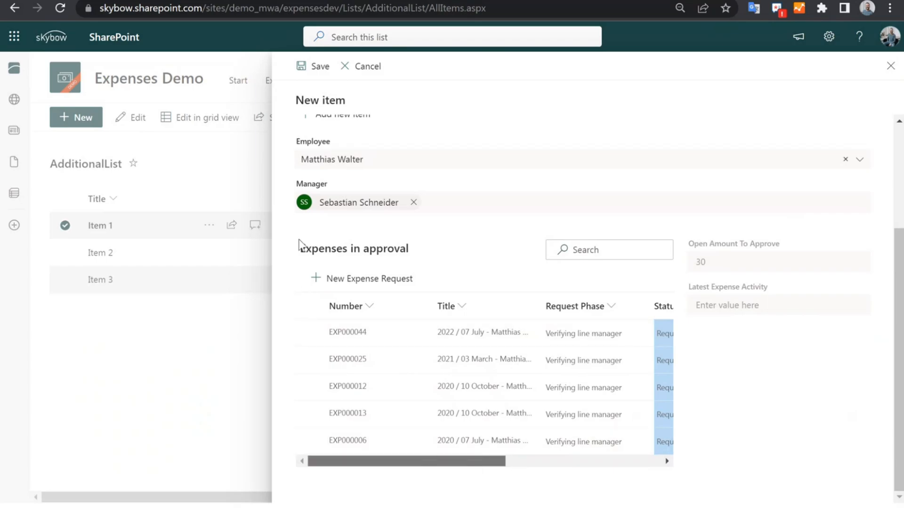
drag(440, 463, 627, 453)
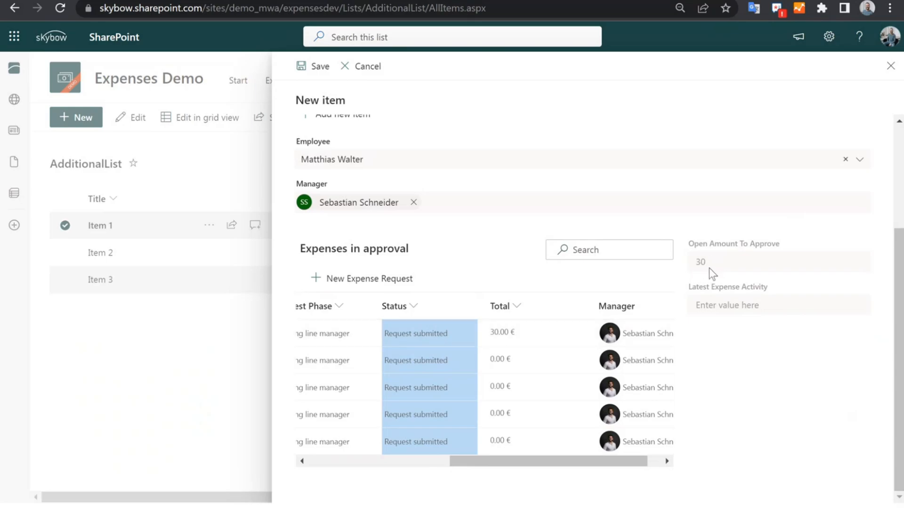
Step: Set the Employee lookup to the employee whose job title is Demo User and review the manager's expenses and process details
click(353, 161)
click(330, 228)
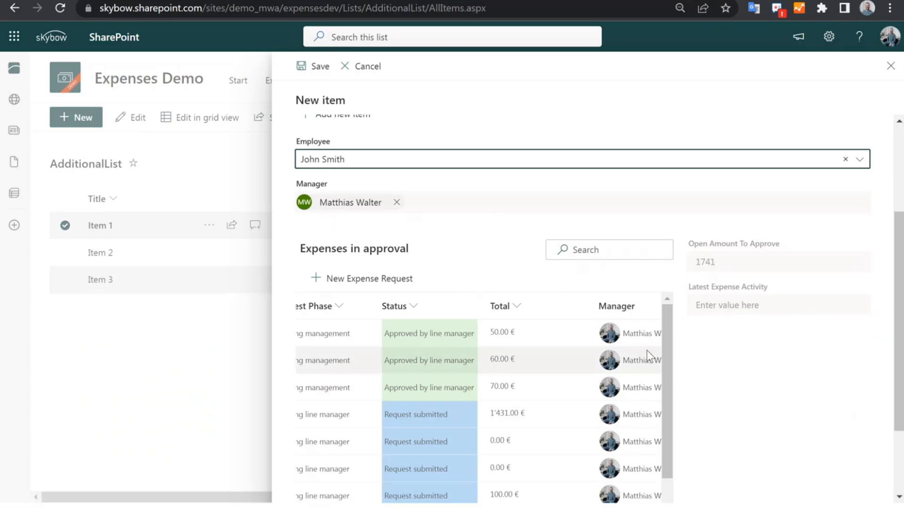
drag(667, 345, 746, 369)
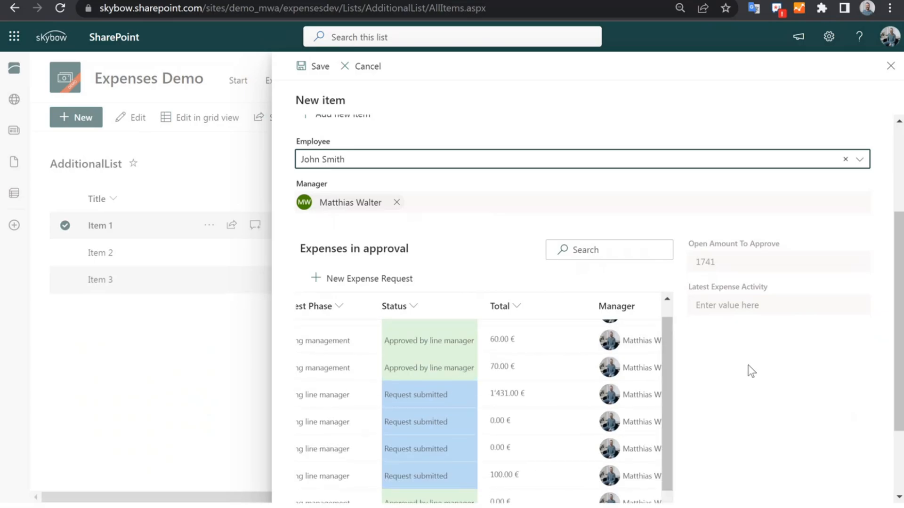
scroll(748, 366, down, 2)
drag(664, 245, 662, 213)
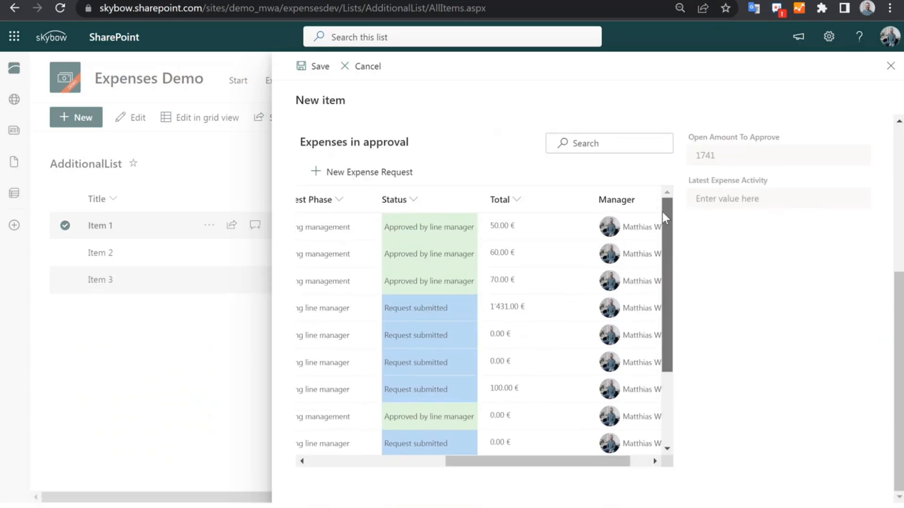
mouse_move(343, 226)
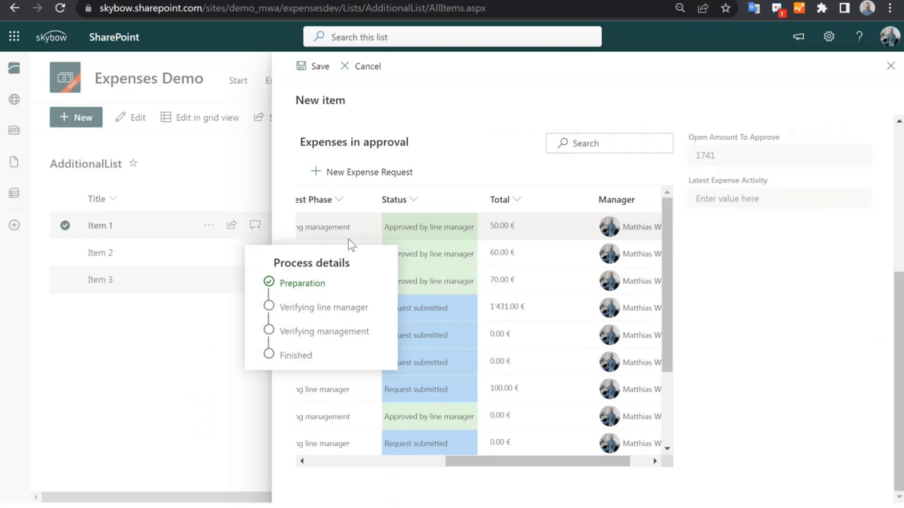
click(340, 462)
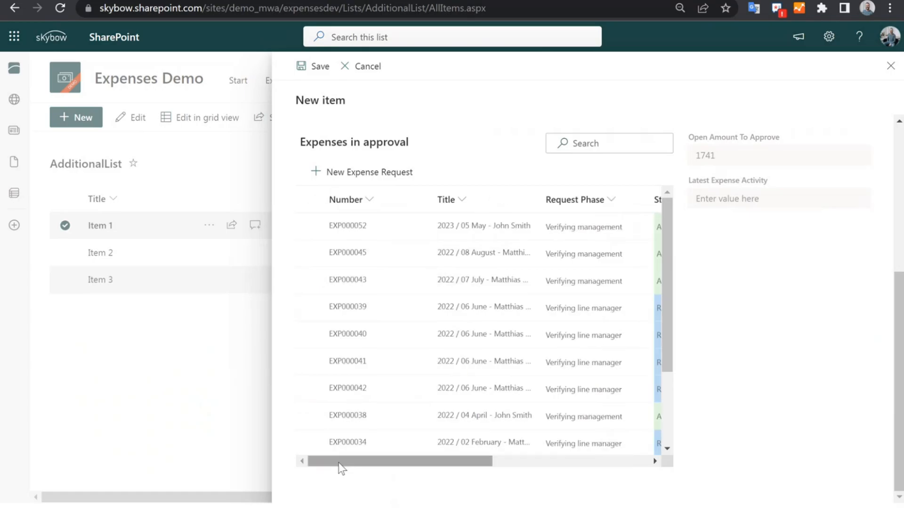
Step: Select expenses EXP000052, EXP000045, EXP000043, EXP000039 and EXP000040 one by one, and EXP000052 again, comparing the Latest Expense Activity
click(392, 225)
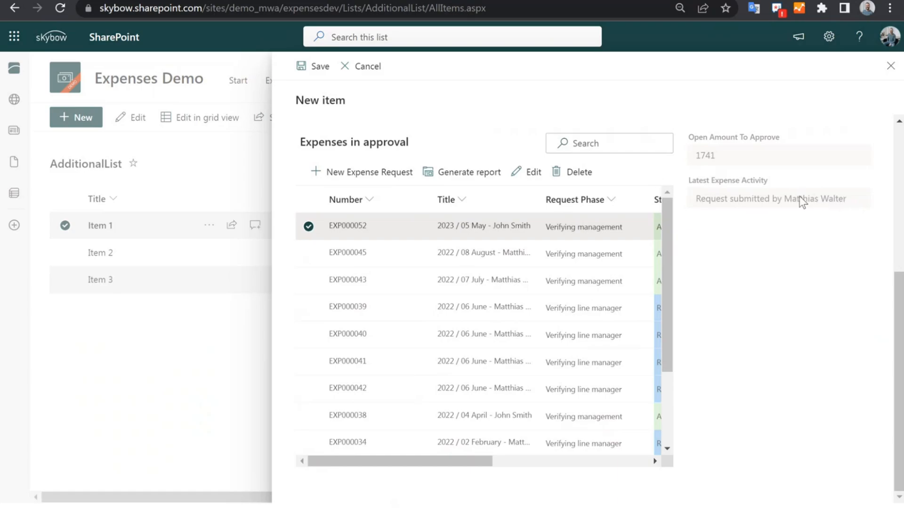
click(478, 260)
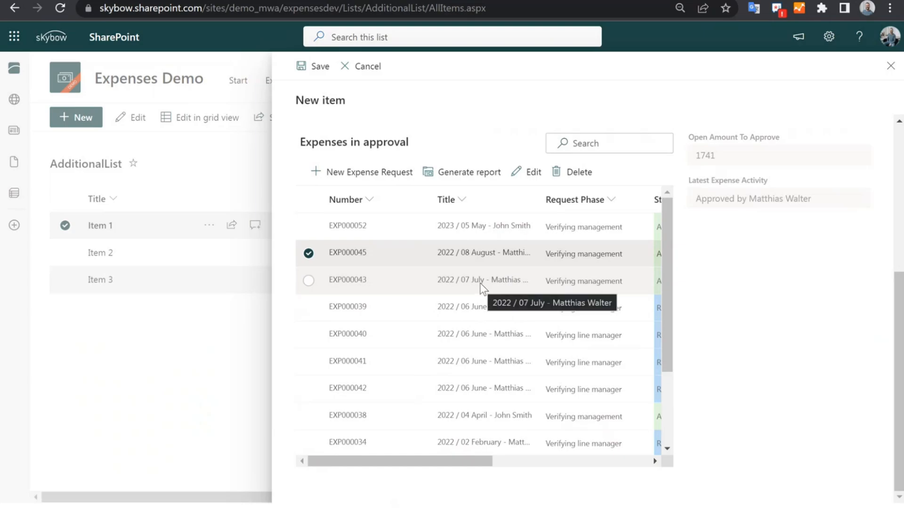
click(481, 285)
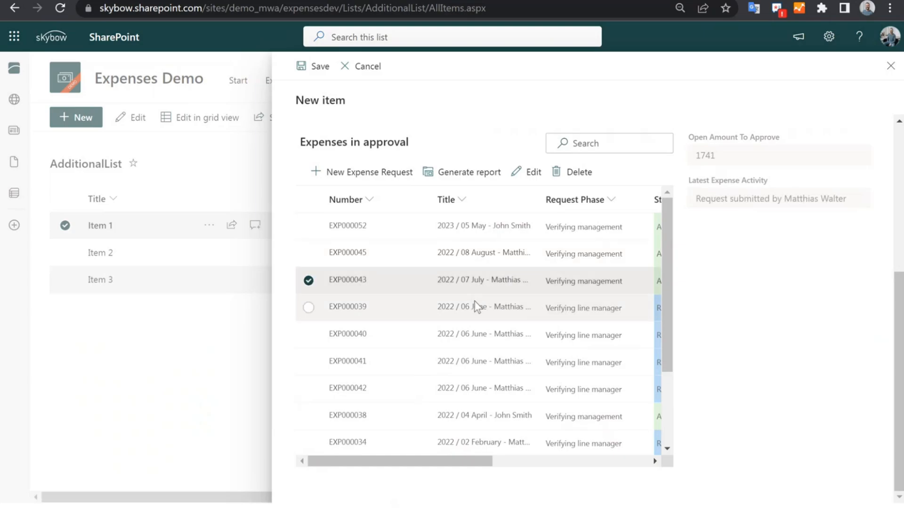
click(476, 306)
click(476, 332)
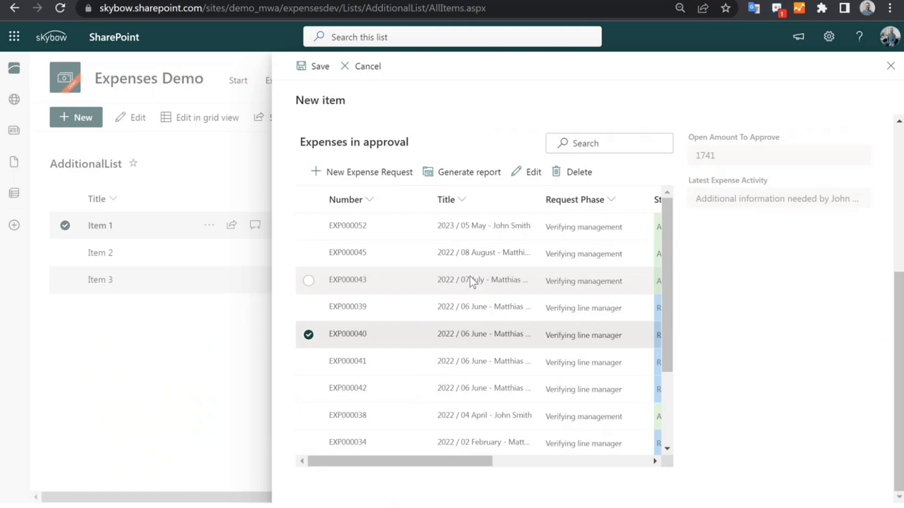
click(473, 230)
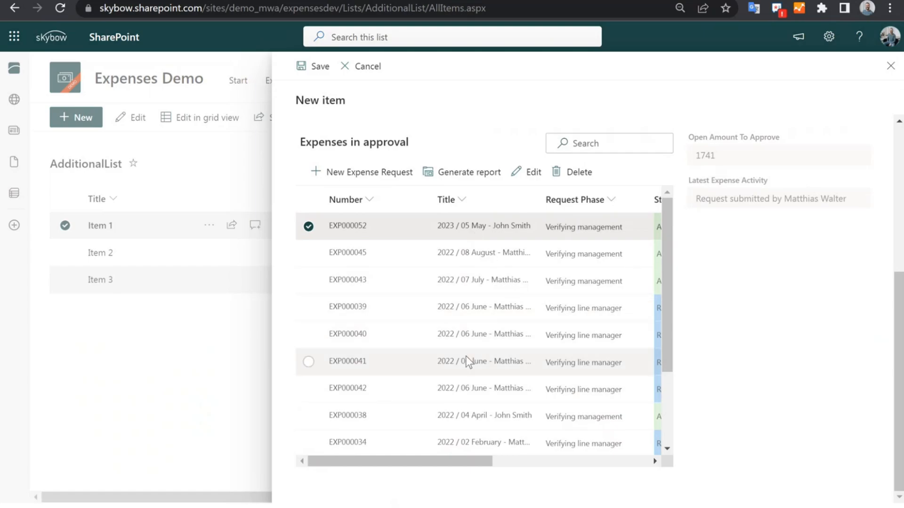
Step: Reselect expense EXP000052 to check its Latest Expense Activity and view its Request Phase process details
scroll(728, 207, up, 3)
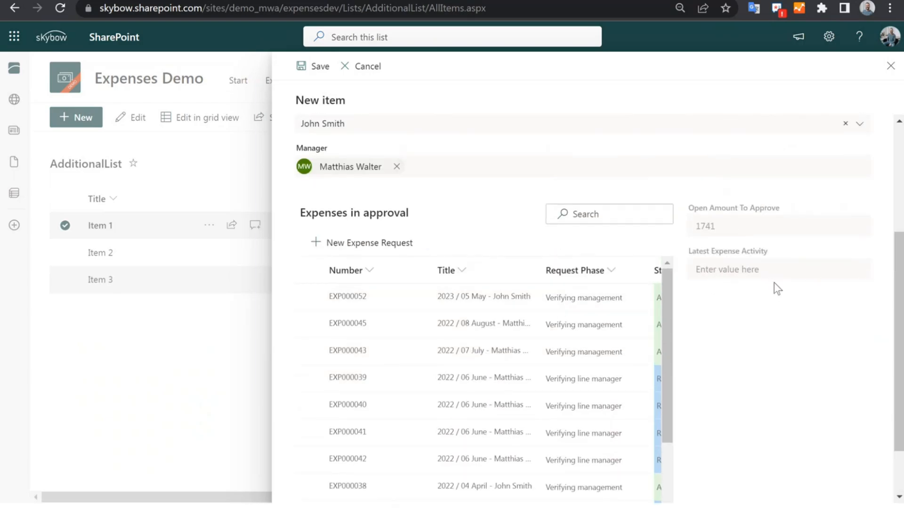
click(490, 296)
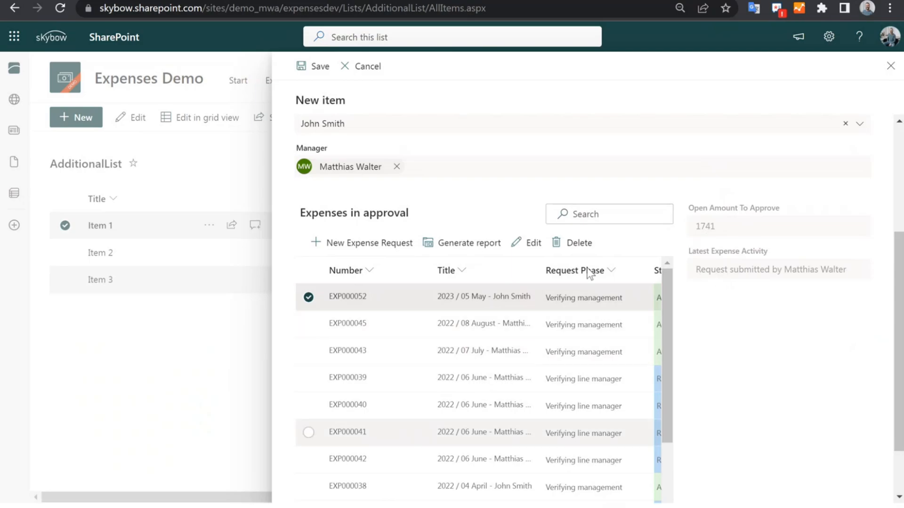
click(586, 433)
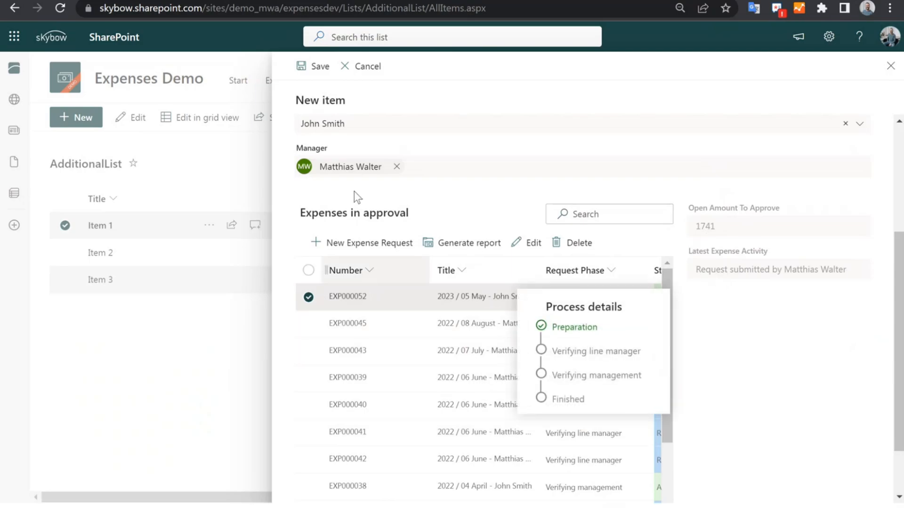
Step: Switch to Solution Studio and open the field configuration of the Large Lookup on the AdditionalList's new form
scroll(335, 207, up, 3)
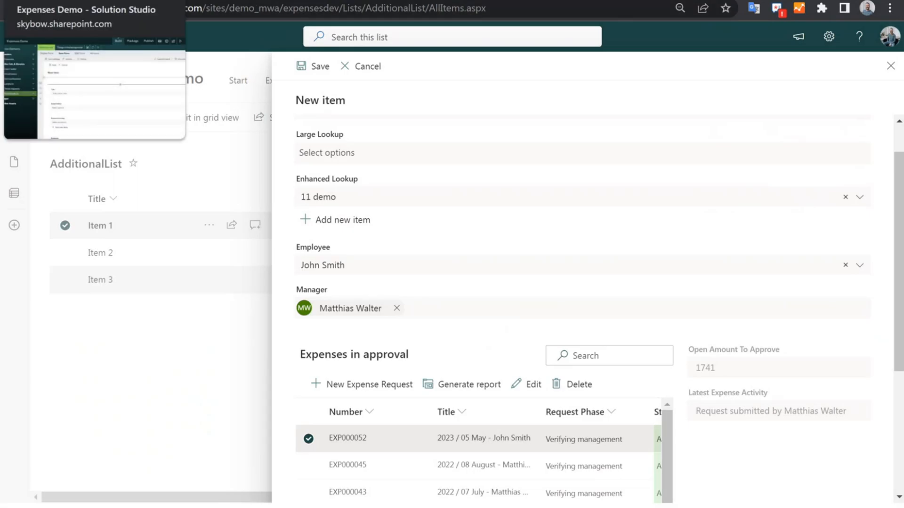
click(94, 0)
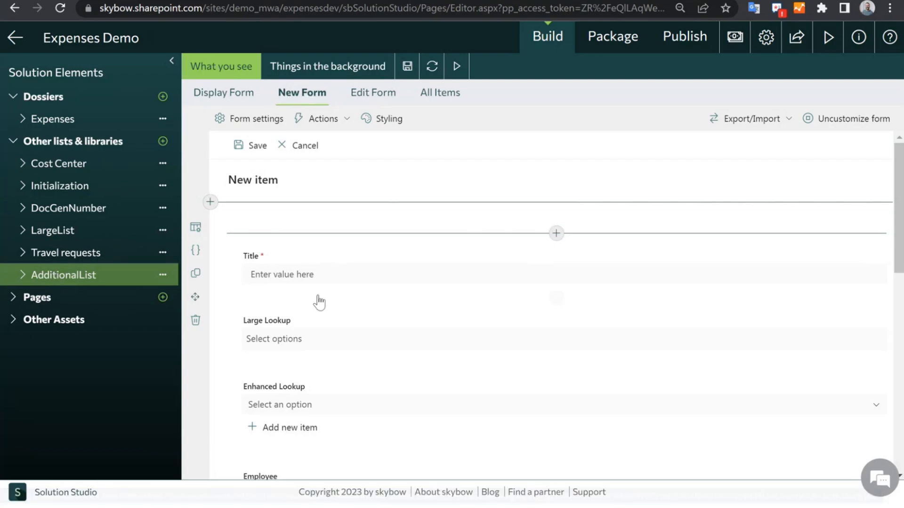
scroll(319, 302, down, 1)
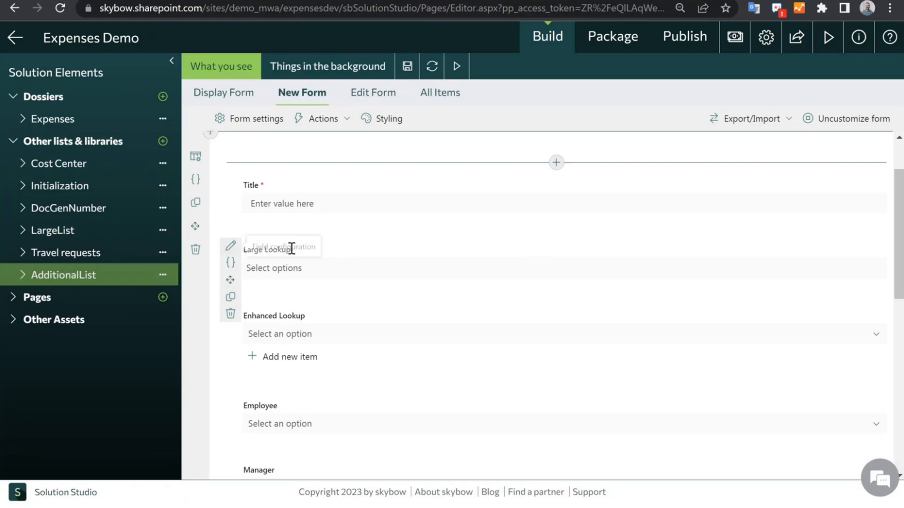
click(230, 246)
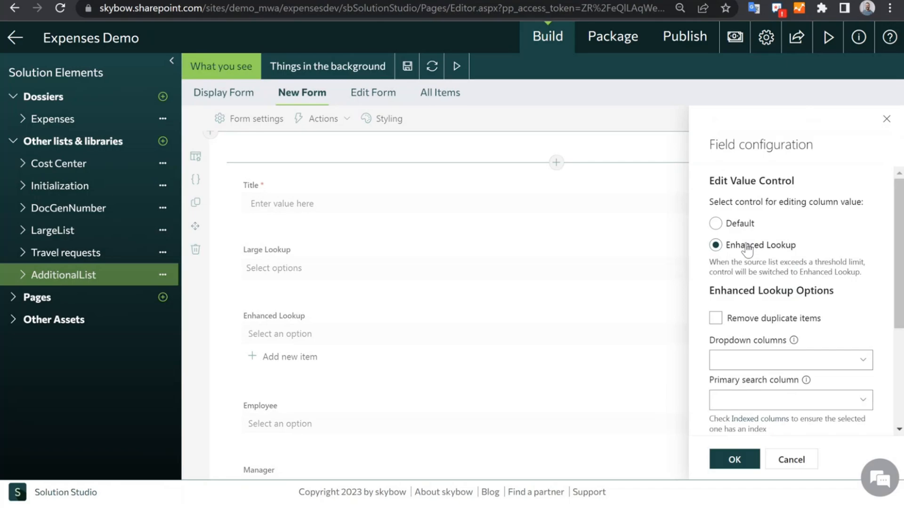
Step: Compare the Default and Enhanced Lookup controls in the Large Lookup's field configuration, examine the threshold note, and close without saving
click(715, 223)
click(716, 245)
scroll(791, 346, down, 3)
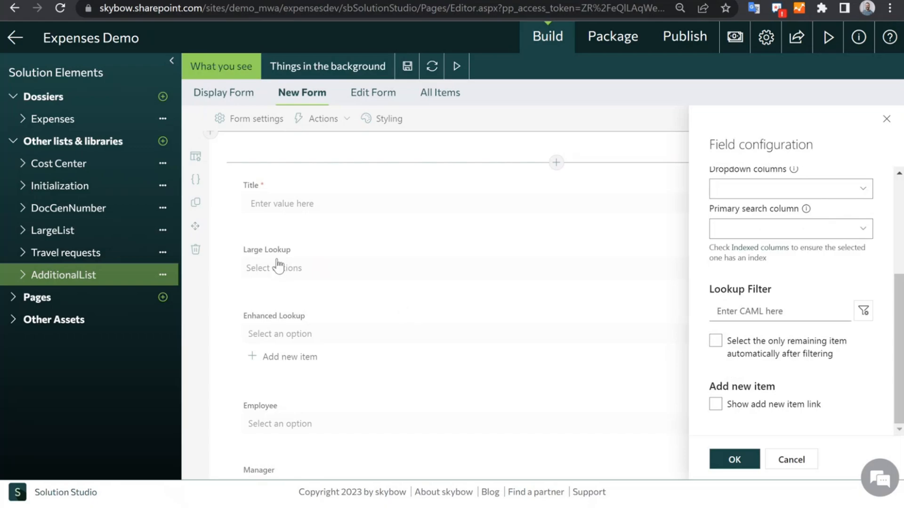
scroll(743, 247, up, 3)
drag(714, 262, 856, 270)
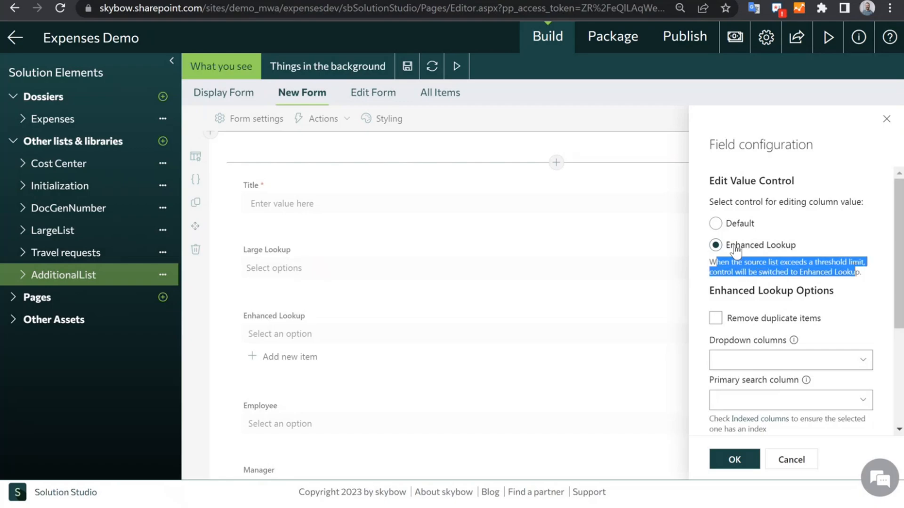
click(715, 224)
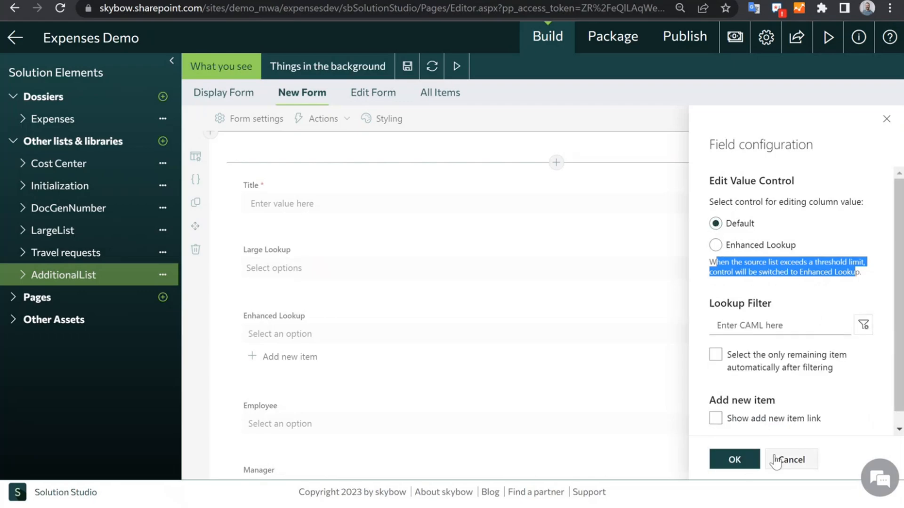
click(791, 461)
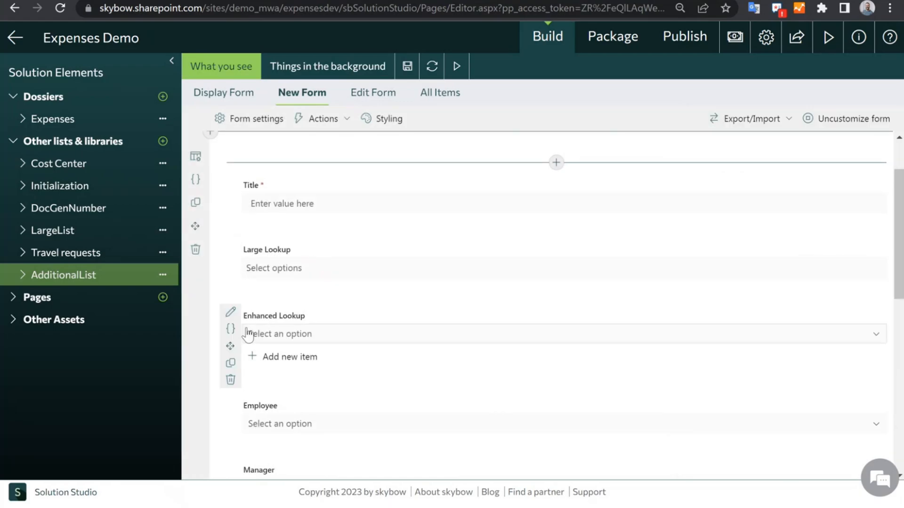
Step: Examine the Enhanced Lookup field's control options and its selected dropdown columns, and close the configuration without saving
click(230, 312)
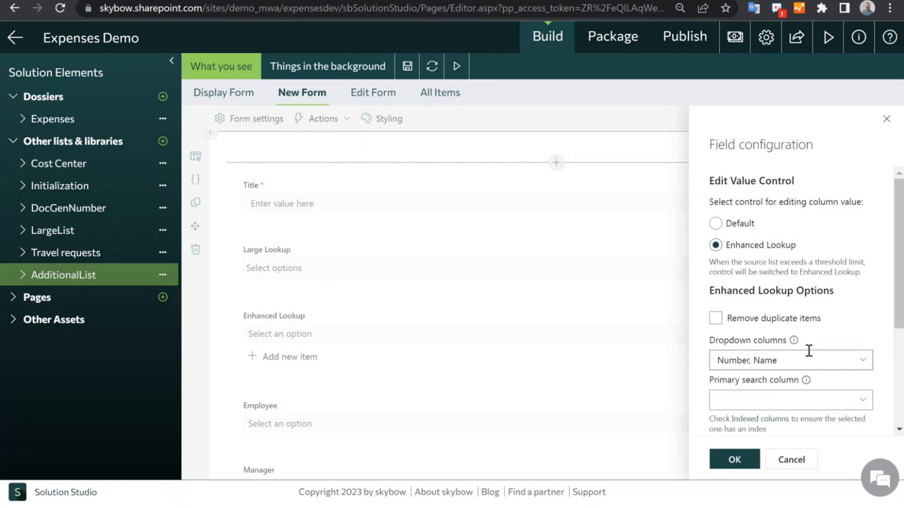
click(716, 223)
click(716, 244)
drag(717, 340, 770, 341)
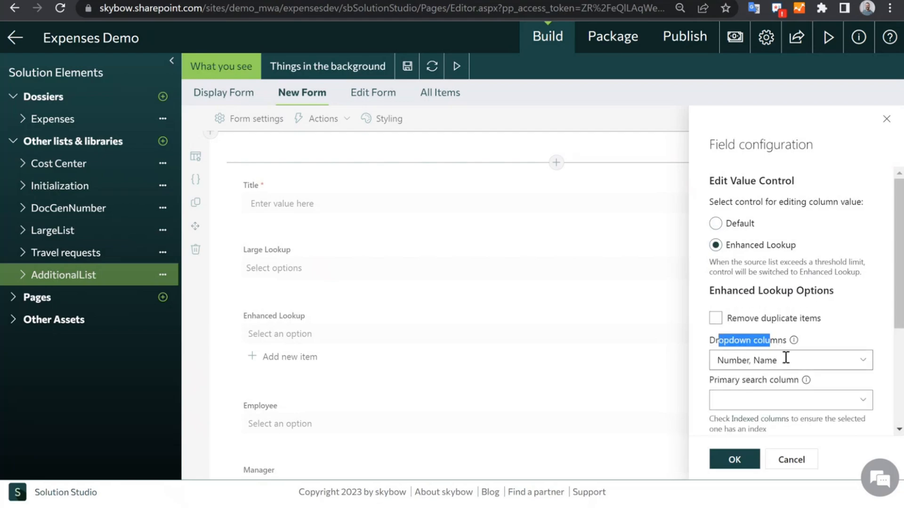
click(792, 357)
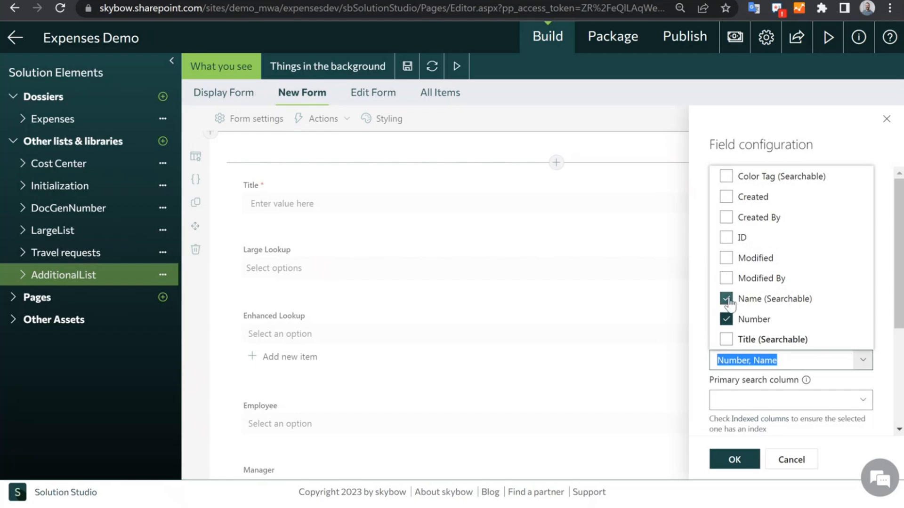
click(751, 379)
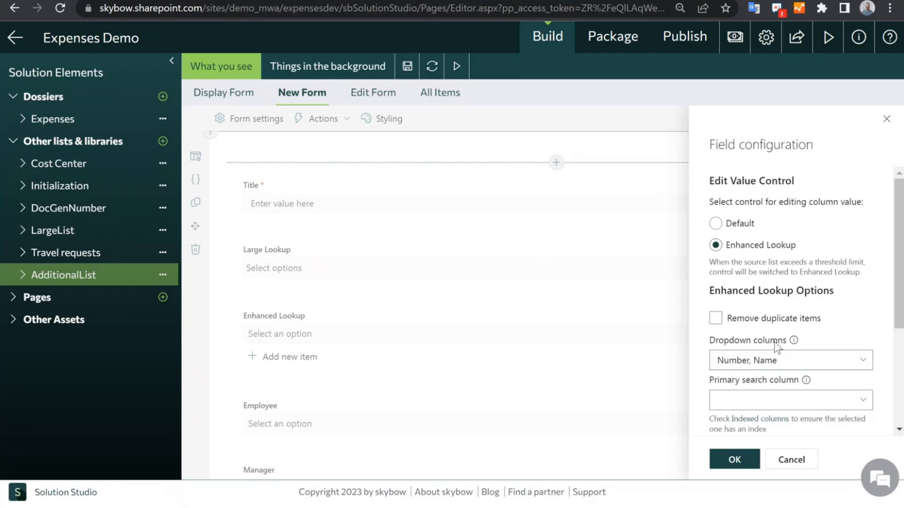
scroll(777, 337, down, 3)
scroll(774, 368, up, 3)
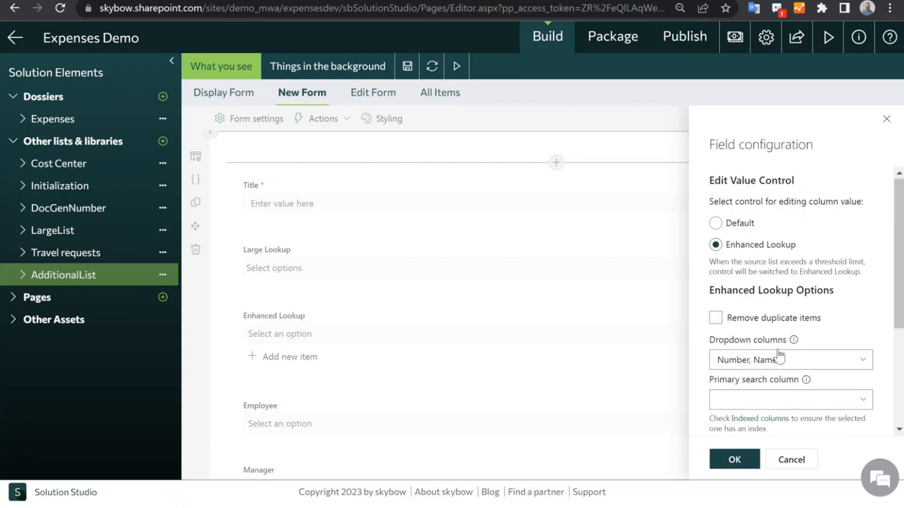
click(782, 462)
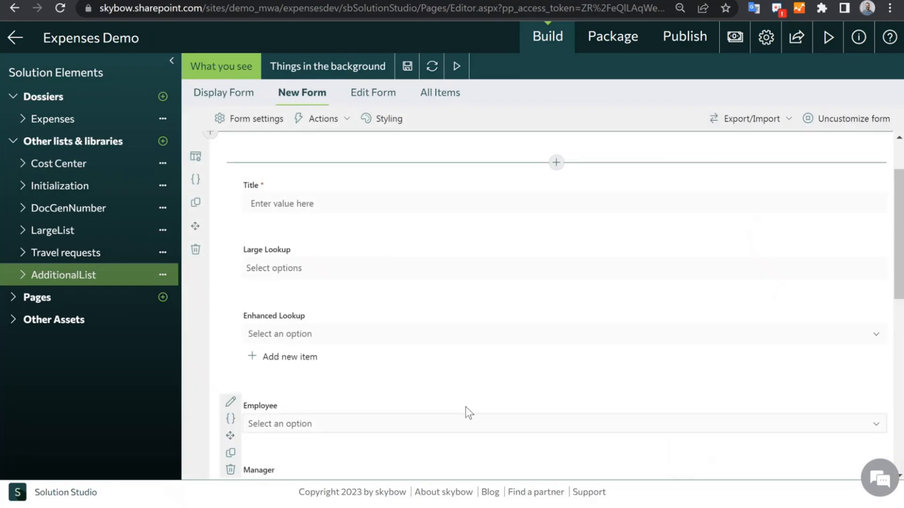
Step: Insert a Data Lookup data connector between the Enhanced Lookup and Employee fields on the new form
scroll(377, 362, down, 2)
scroll(370, 360, down, 1)
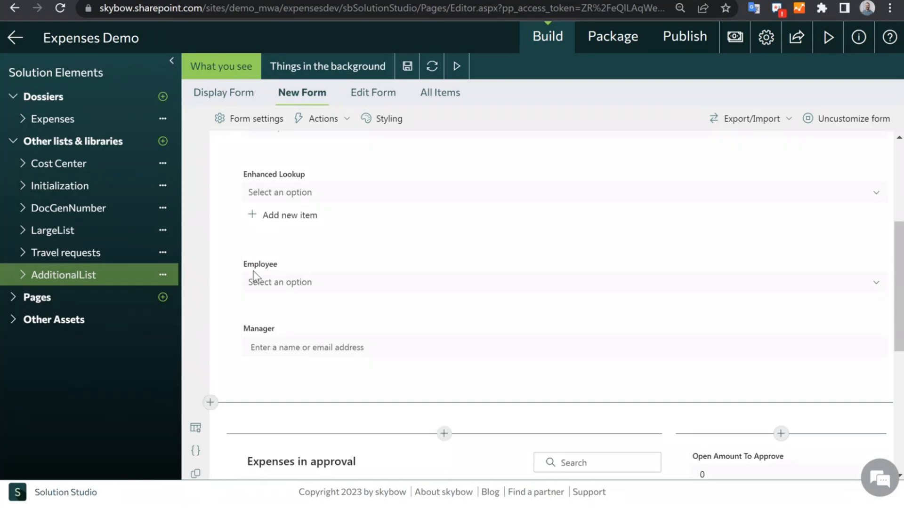
mouse_move(255, 263)
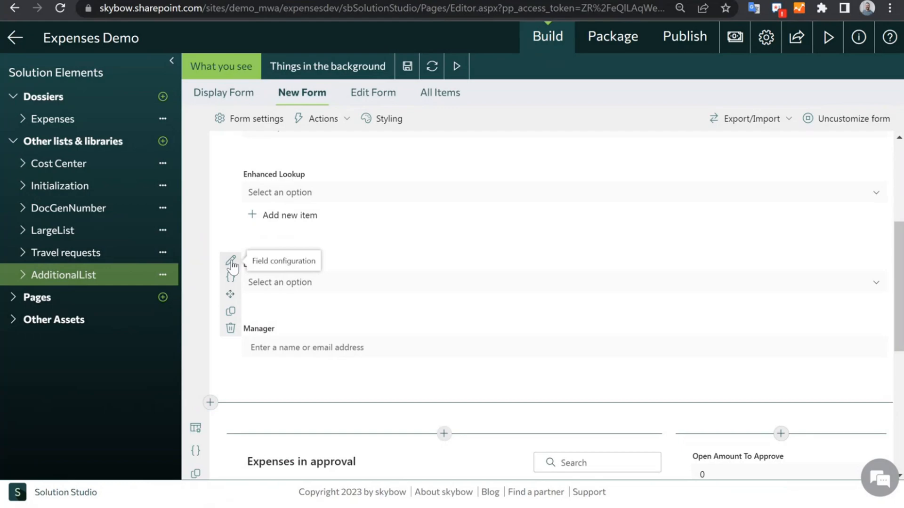
click(369, 245)
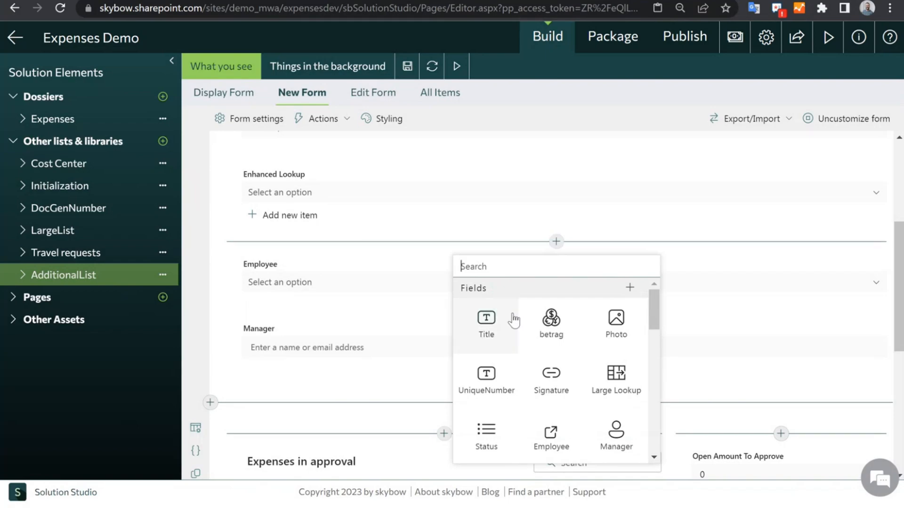
scroll(505, 359, down, 5)
scroll(506, 357, down, 2)
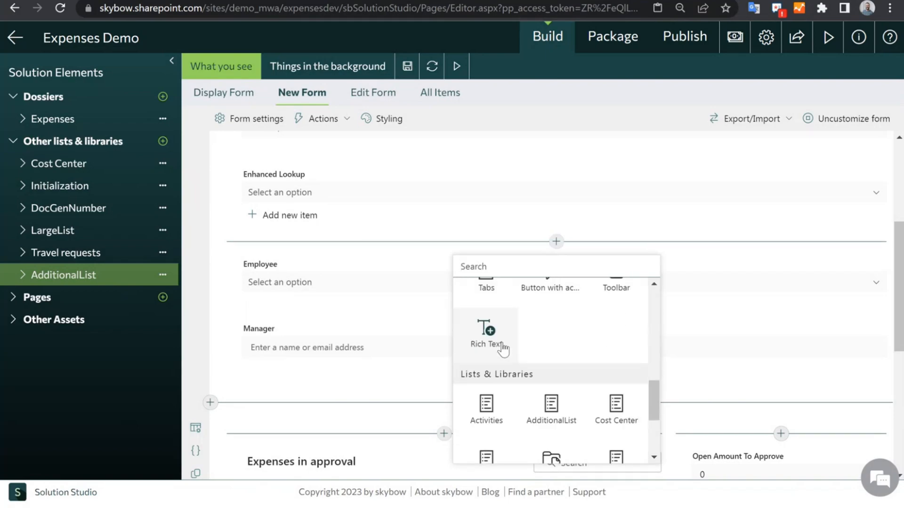
scroll(484, 347, up, 3)
scroll(490, 398, down, 2)
scroll(489, 398, up, 4)
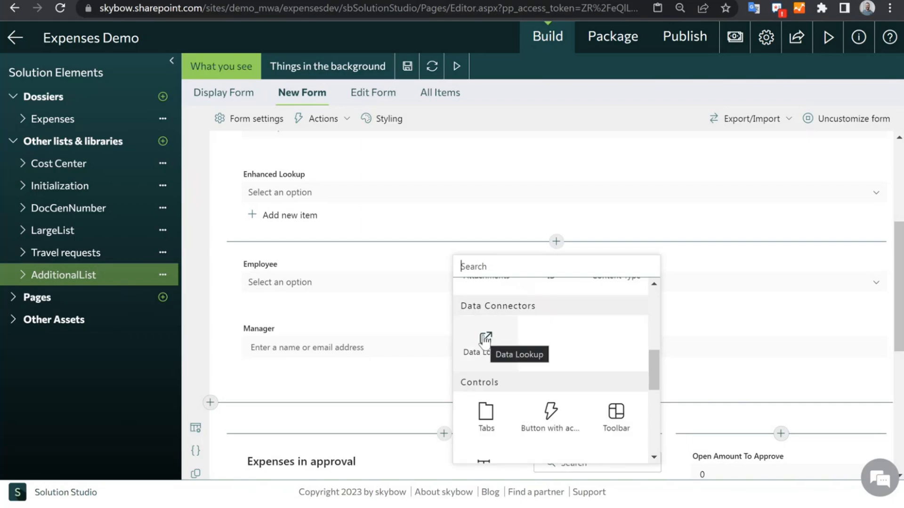
click(485, 342)
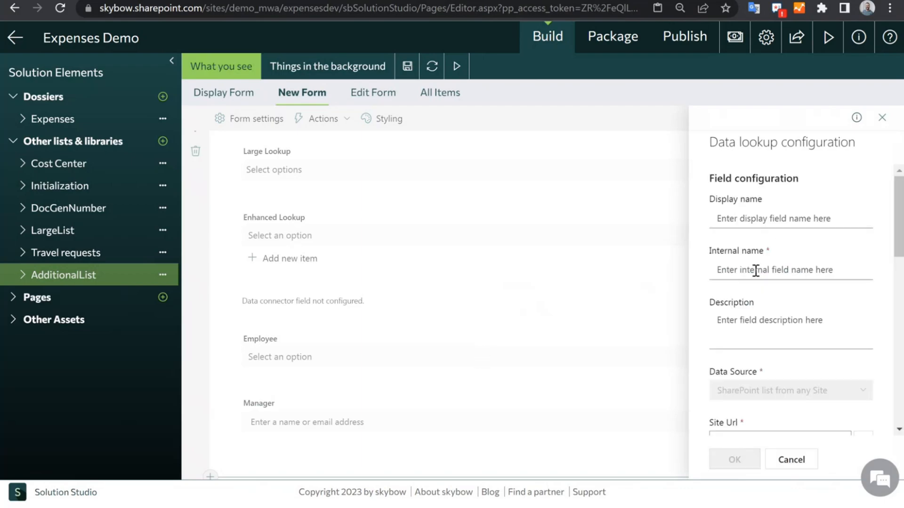
scroll(753, 240, down, 3)
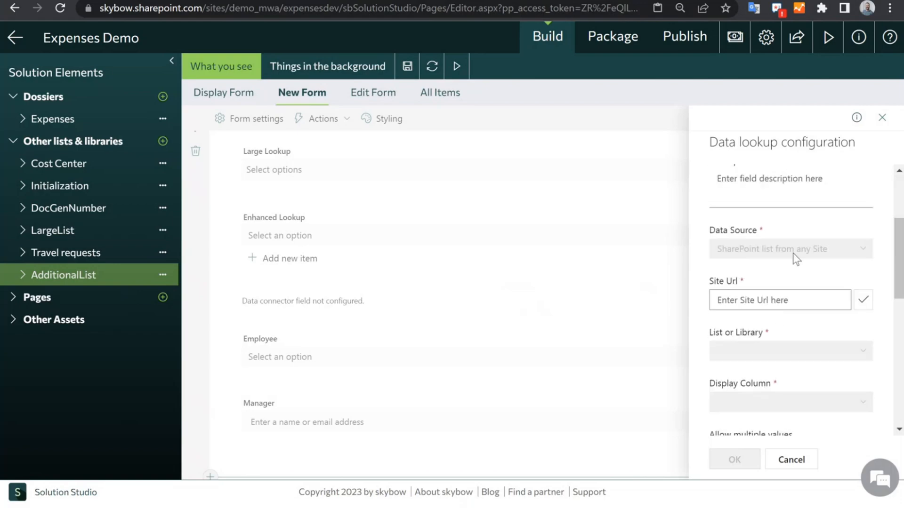
click(736, 299)
click(748, 278)
drag(201, 9, 80, 11)
key(ctrl+c)
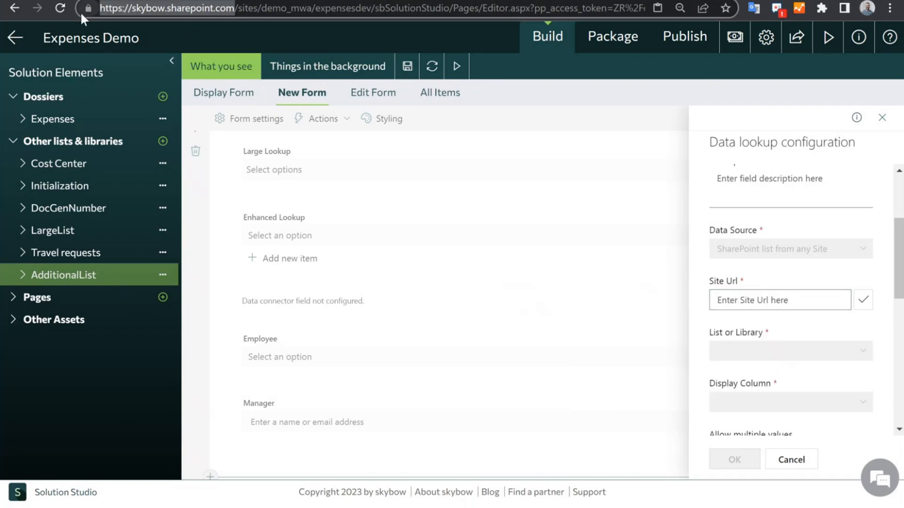
click(755, 301)
click(773, 299)
key(ctrl+v)
click(864, 301)
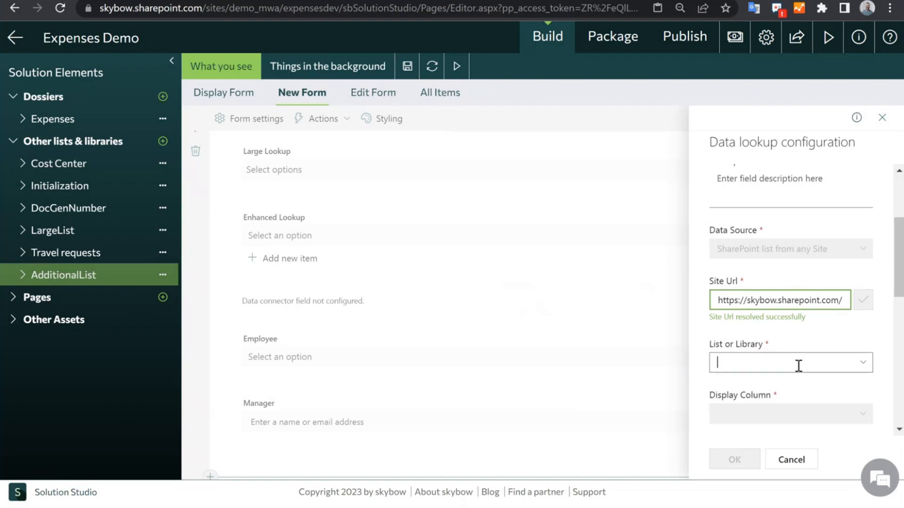
click(868, 361)
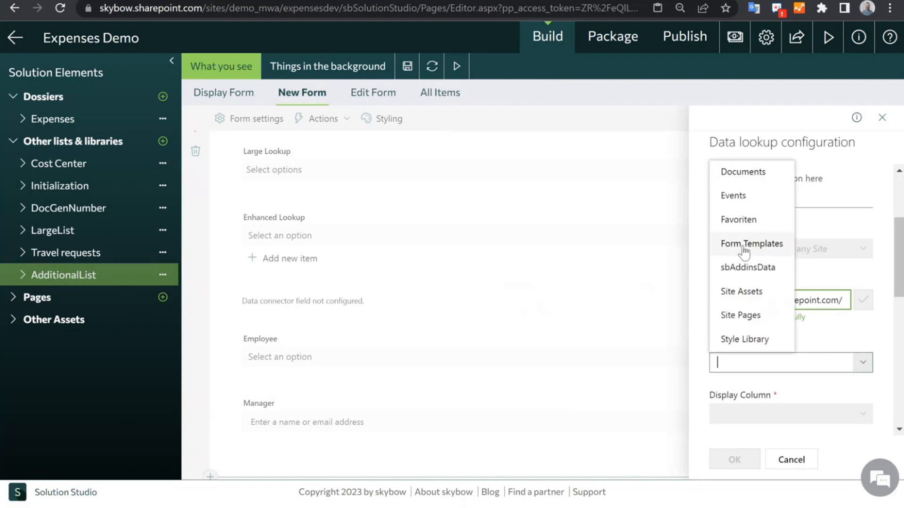
Step: Extend the Site Url with sites/coredata-demo, resolve it and view the lists and libraries of that site
click(836, 300)
text(sites/coredata-demo)
click(837, 269)
click(863, 300)
click(852, 369)
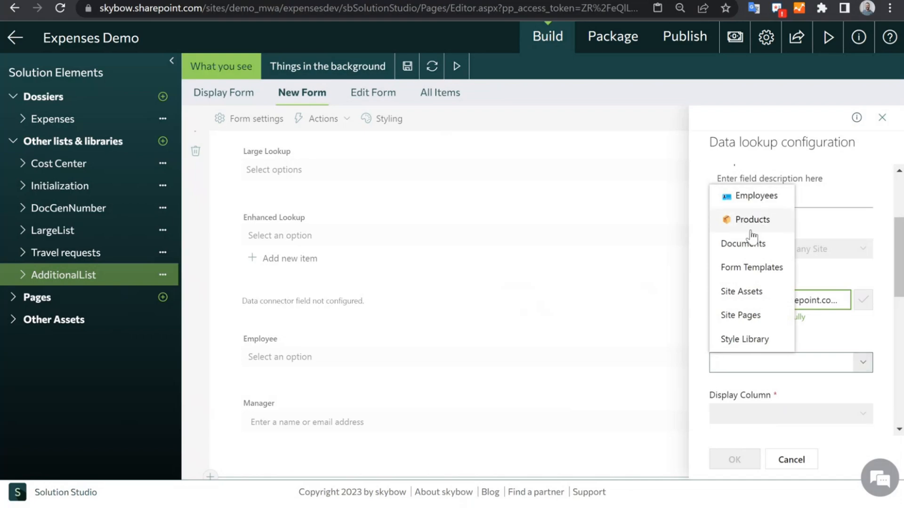
click(830, 358)
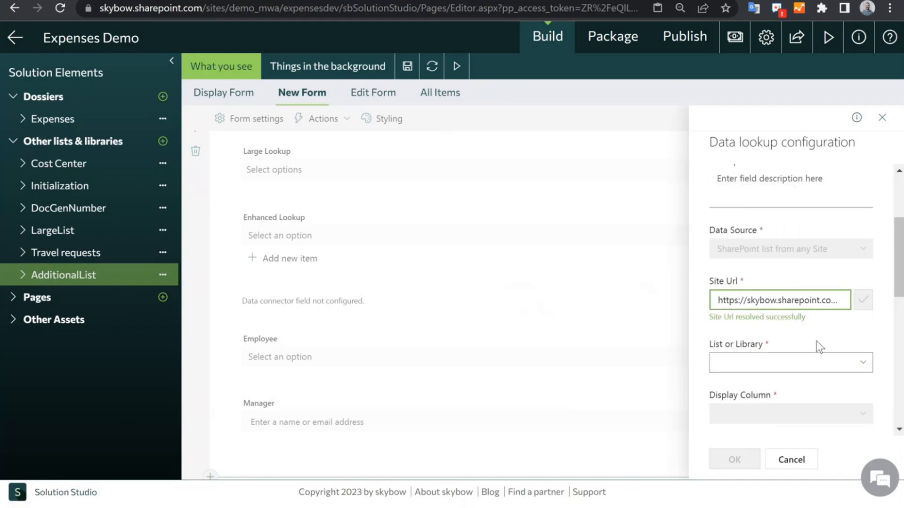
Step: Examine the remaining data lookup settings with the Enhanced Lookup control chosen, and discard the configuration
scroll(817, 339, down, 3)
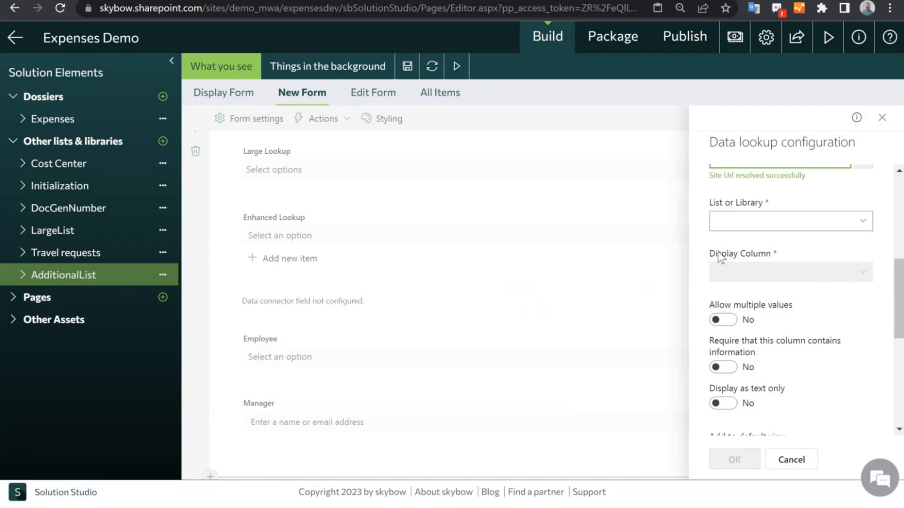
scroll(826, 291, down, 2)
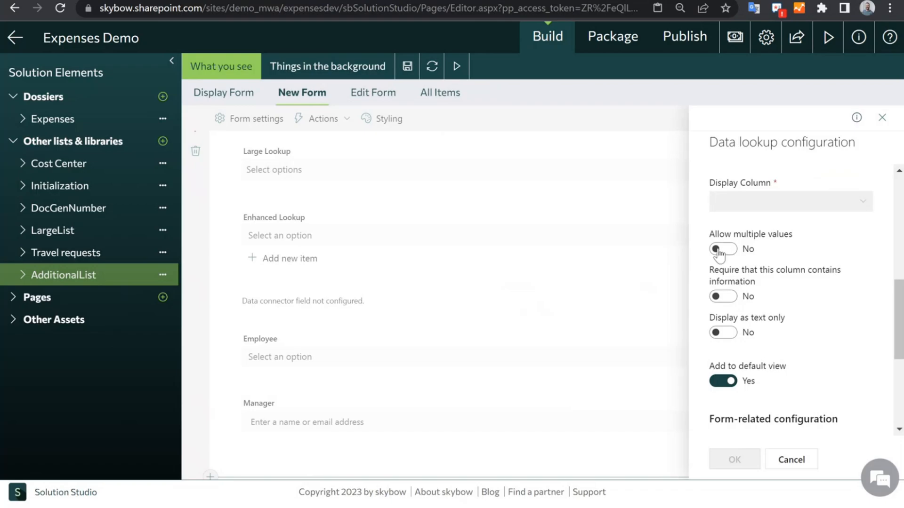
scroll(772, 320, down, 3)
scroll(765, 361, down, 2)
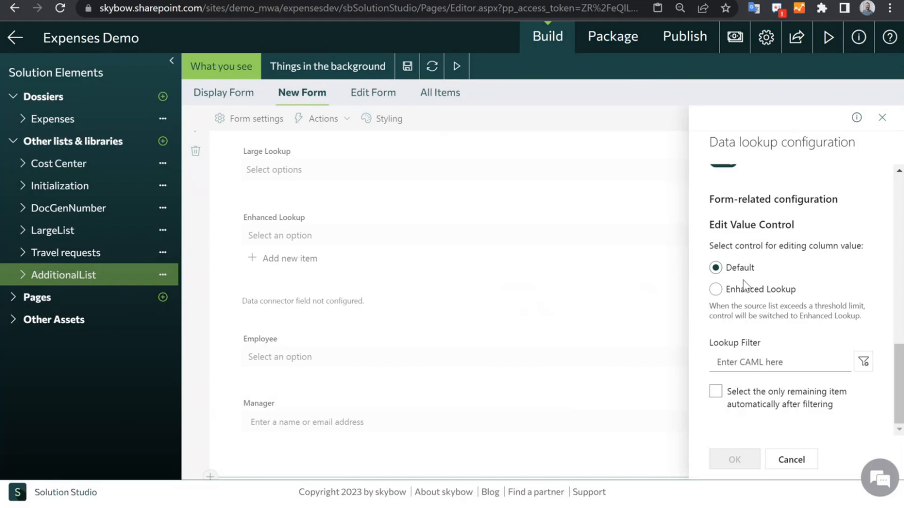
click(716, 289)
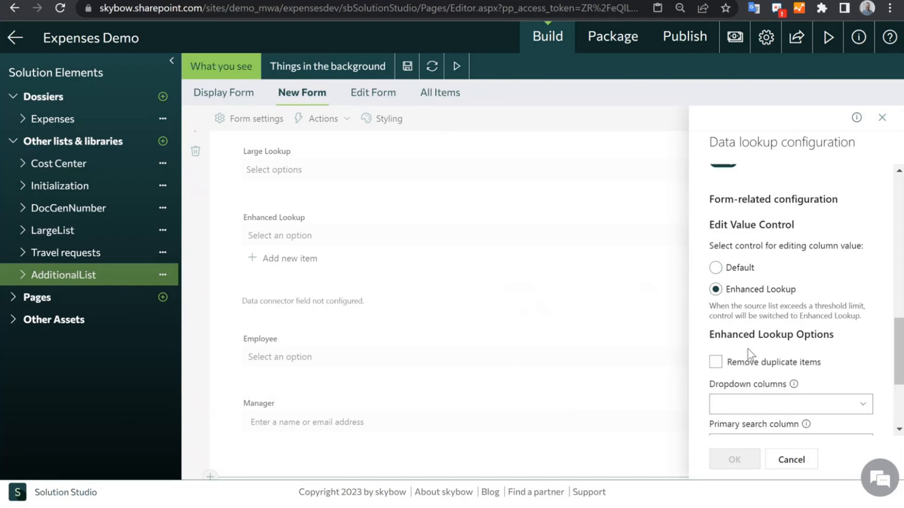
scroll(730, 330, down, 2)
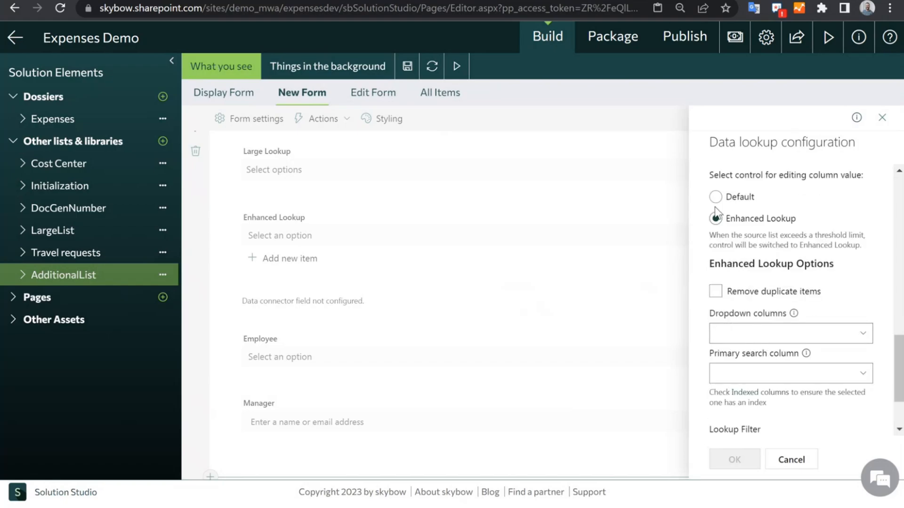
scroll(737, 373, down, 2)
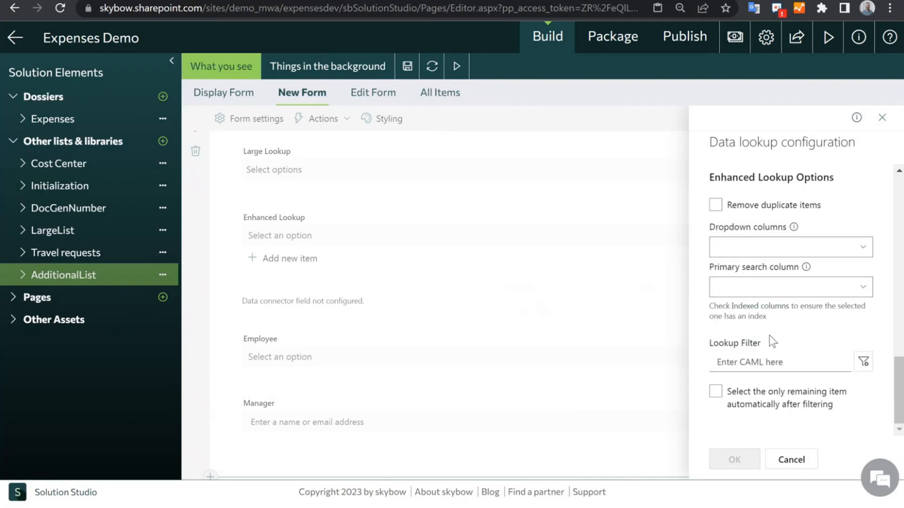
click(785, 465)
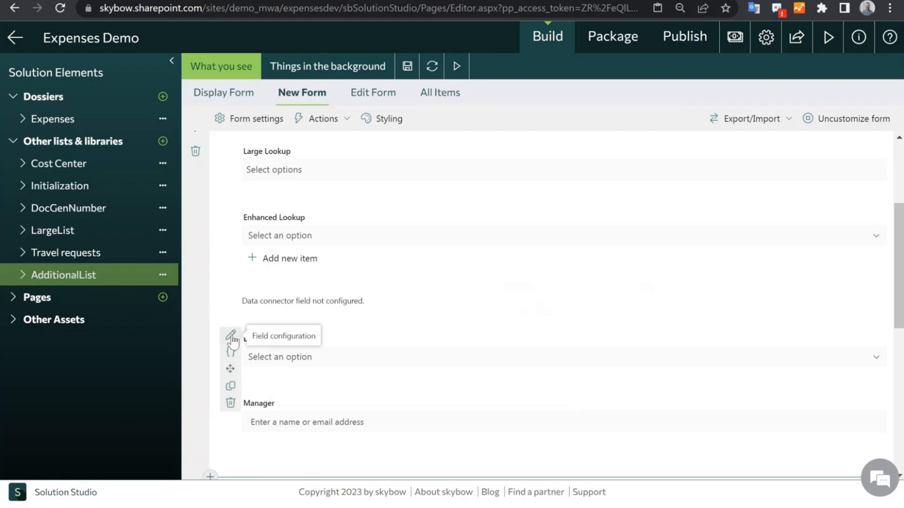
Step: Examine the Employee lookup's source list, display column, dropdown columns, lookup filter and automatic selection option
click(230, 335)
scroll(793, 305, down, 3)
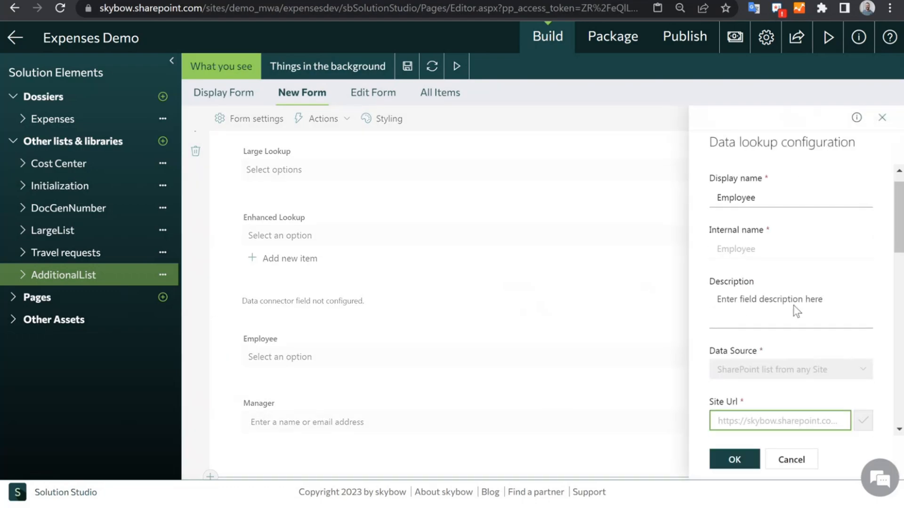
scroll(758, 370, down, 1)
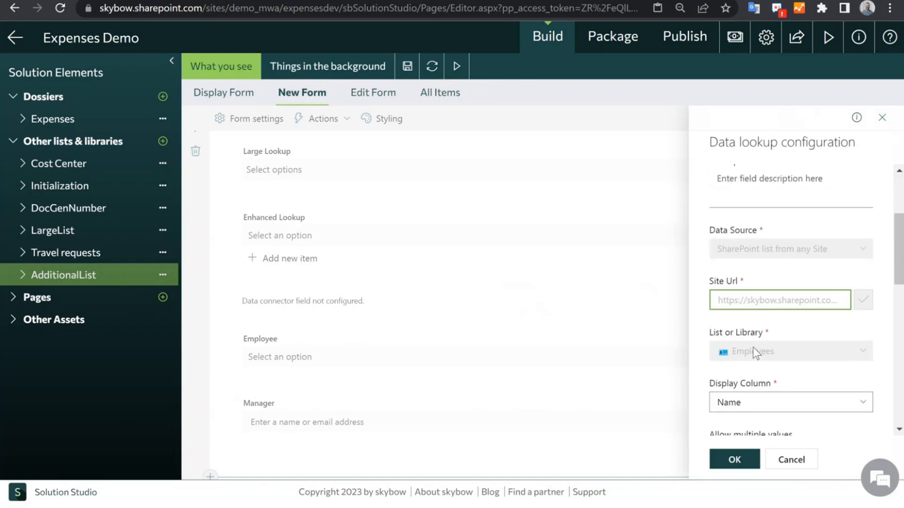
scroll(753, 346, down, 9)
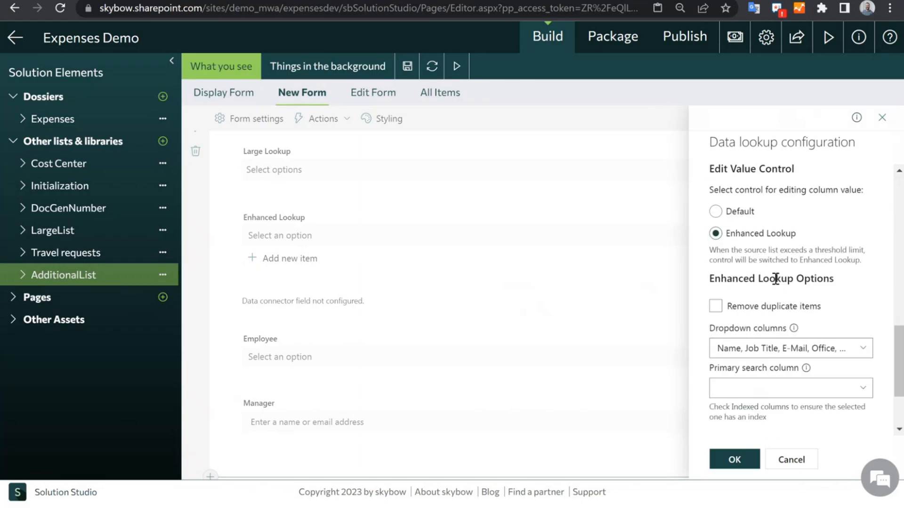
scroll(775, 279, down, 1)
click(756, 282)
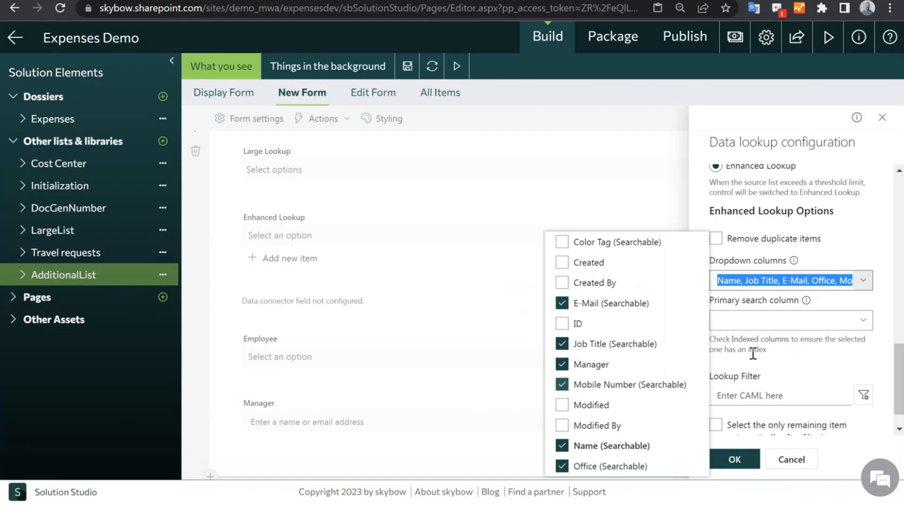
click(787, 350)
scroll(800, 371, down, 1)
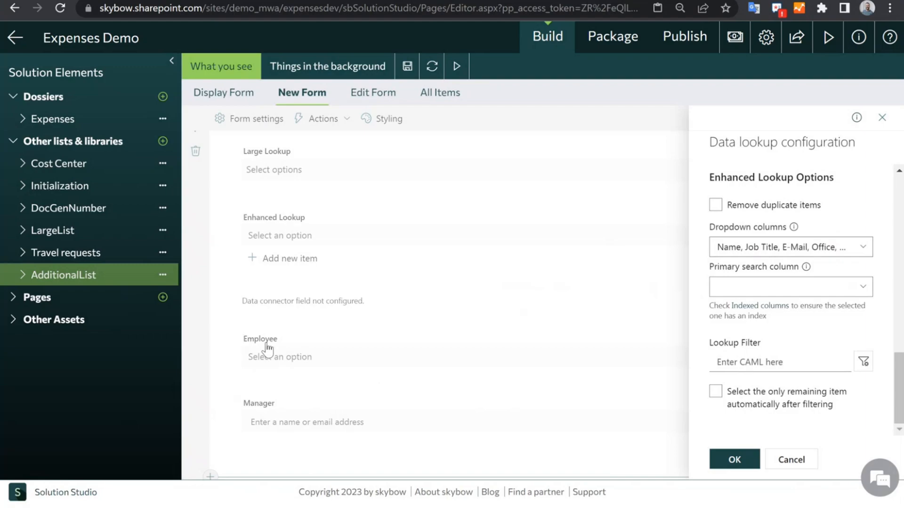
click(716, 391)
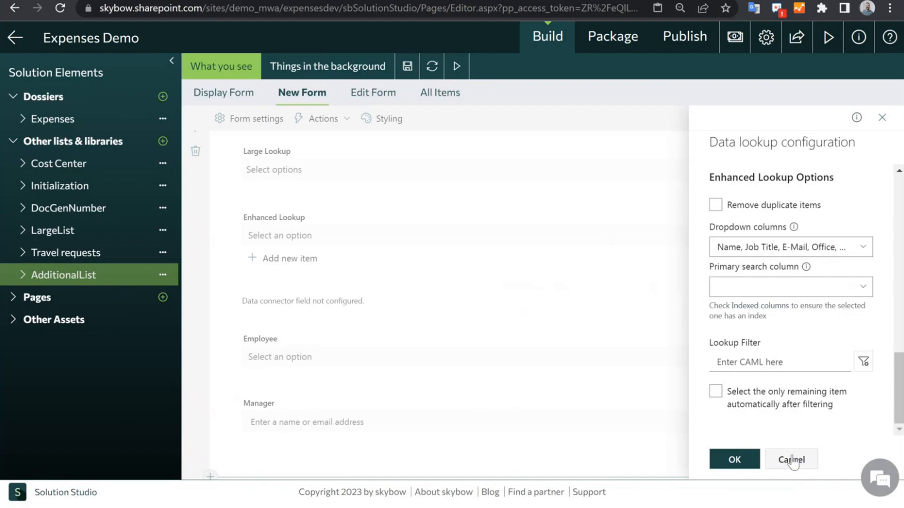
Step: Close the Employee lookup configuration and open the Manager field's Calculated expression
click(792, 460)
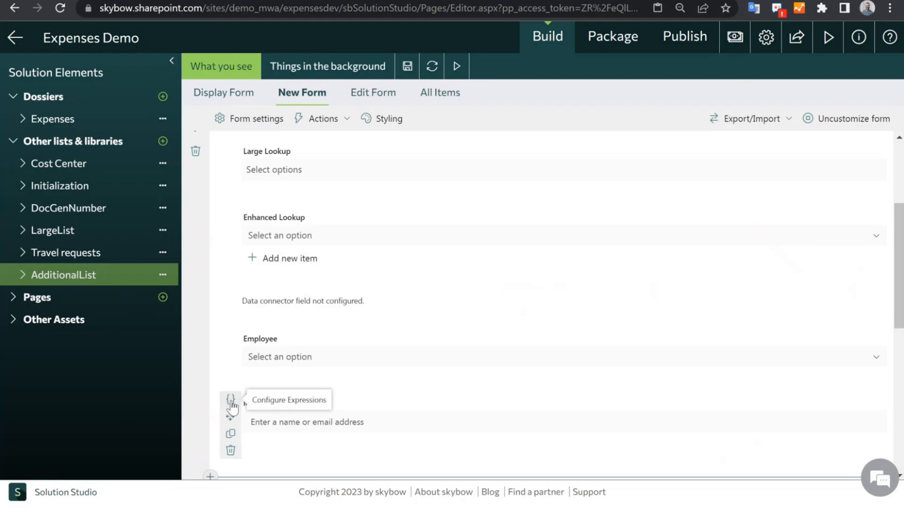
click(230, 400)
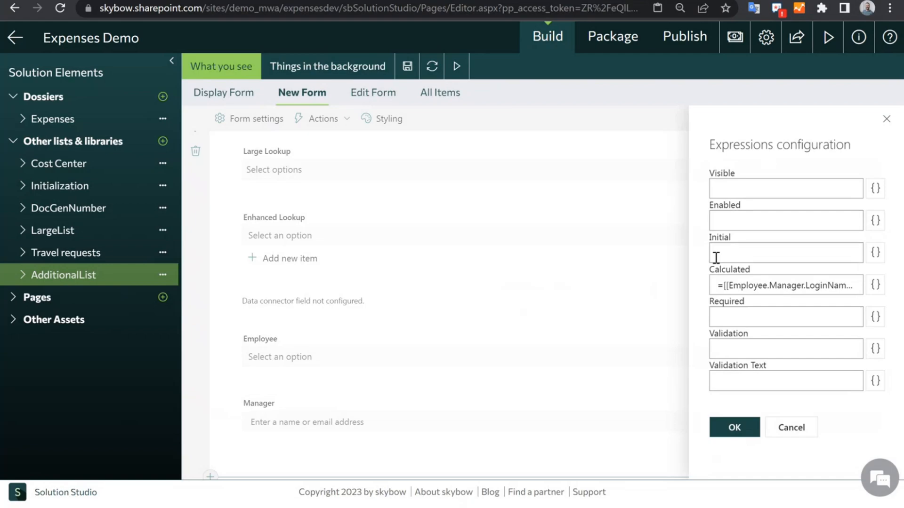
drag(710, 270, 762, 267)
click(875, 284)
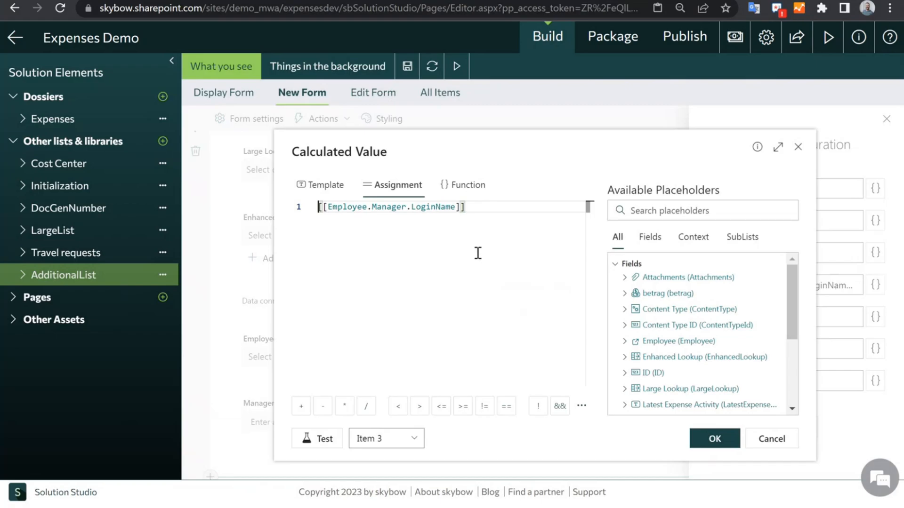
mouse_move(706, 140)
mouse_down()
mouse_move(696, 115)
mouse_move(697, 134)
mouse_up()
Step: Insert the Enhanced Lookup's Color Tag placeholder, [[EnhancedLookup._ColorTag]], on line 4 of the Manager field's calculated value
drag(777, 281, 780, 292)
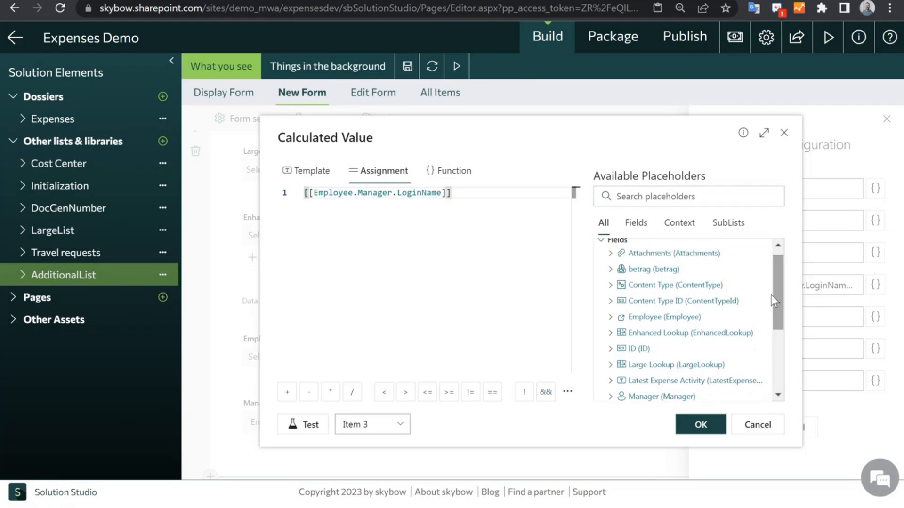
click(611, 334)
scroll(685, 350, down, 1)
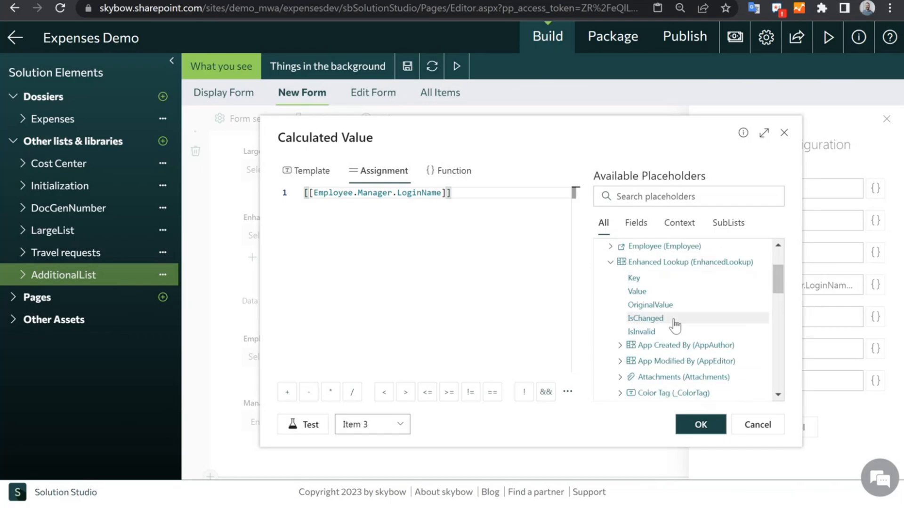
scroll(666, 368, down, 1)
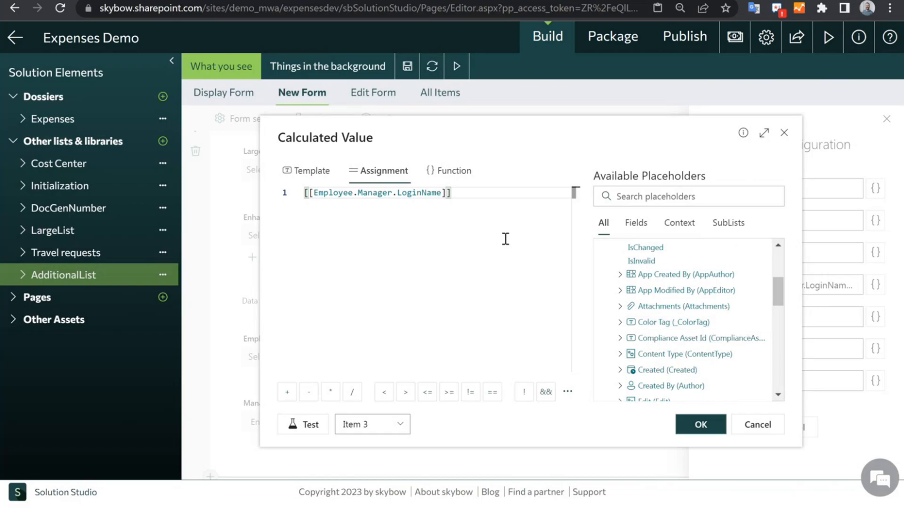
click(476, 204)
key(Return)
key(Return)
key(Return)
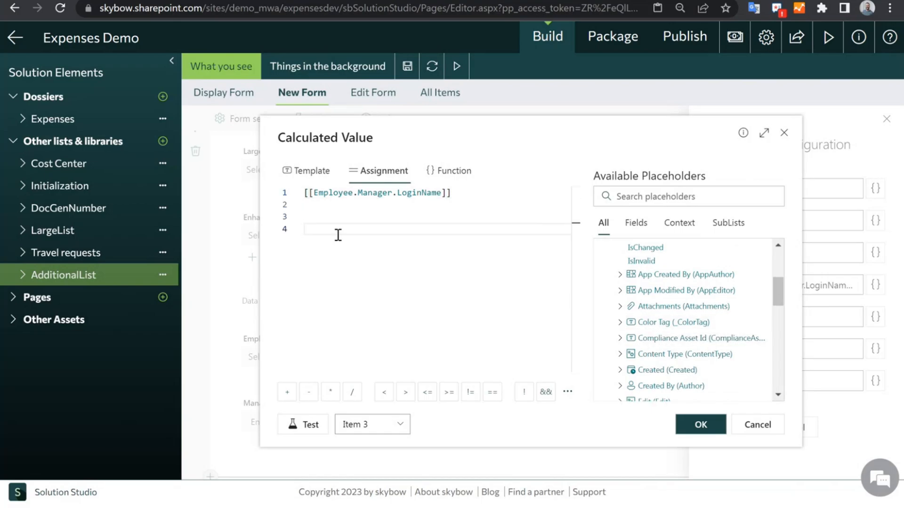
click(656, 323)
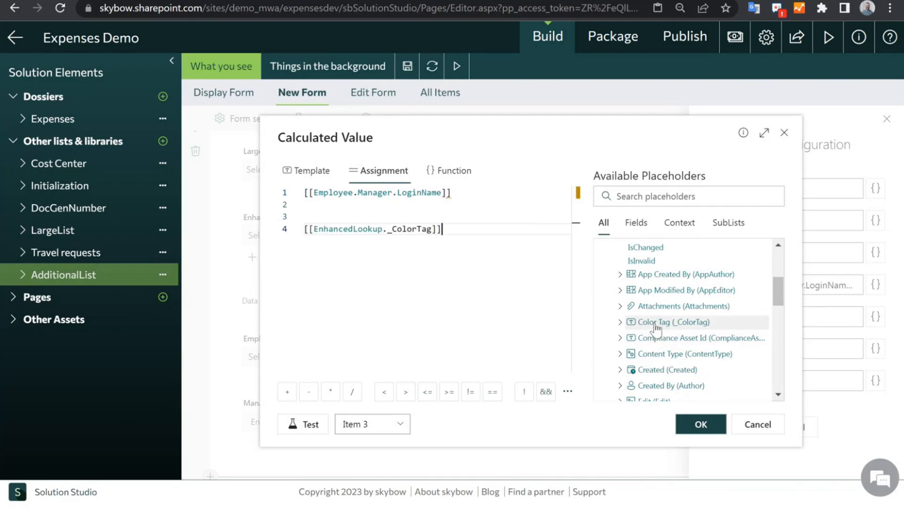
Step: Delete the Color Tag placeholder and the blank lines below the Employee.Manager.LoginName expression
double_click(329, 229)
drag(387, 229, 305, 230)
key(BackSpace)
key(BackSpace)
key(BackSpace)
key(BackSpace)
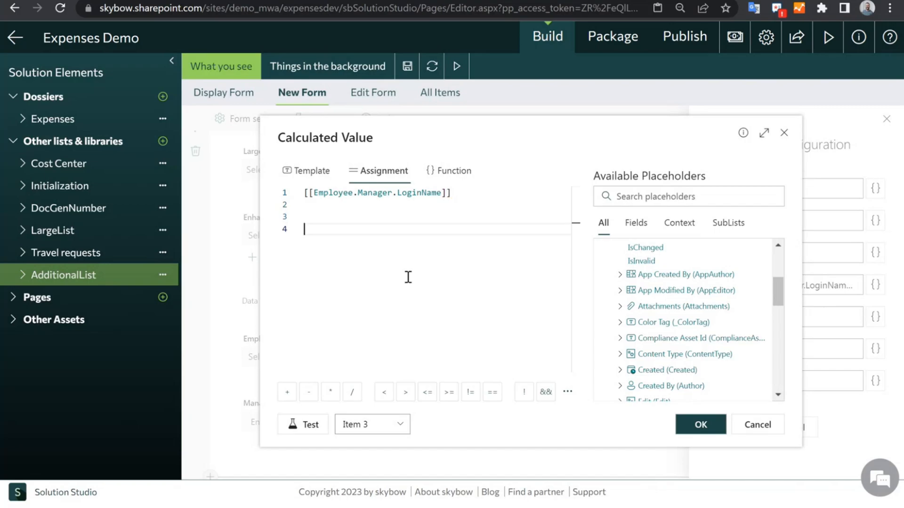
Step: Browse the Employee lookup's placeholders and examine the properties available for its Manager column
scroll(640, 345, down, 2)
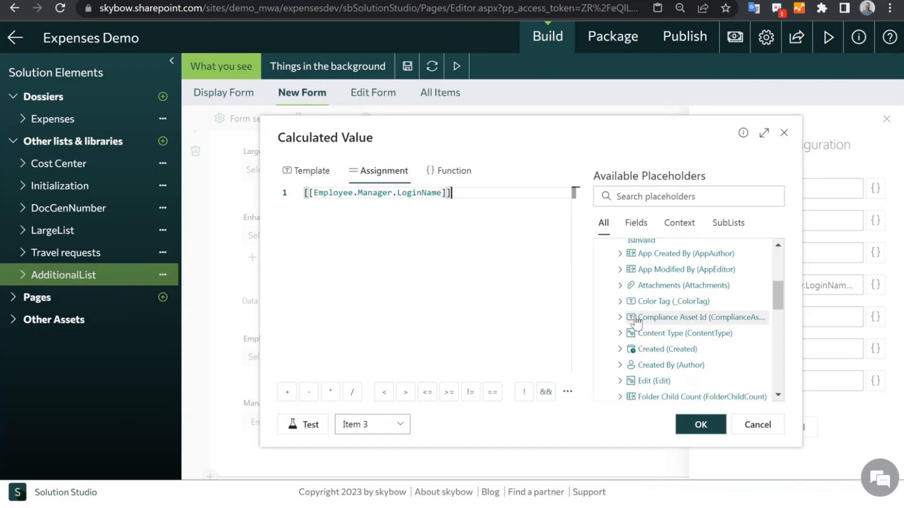
scroll(609, 346, up, 6)
click(610, 344)
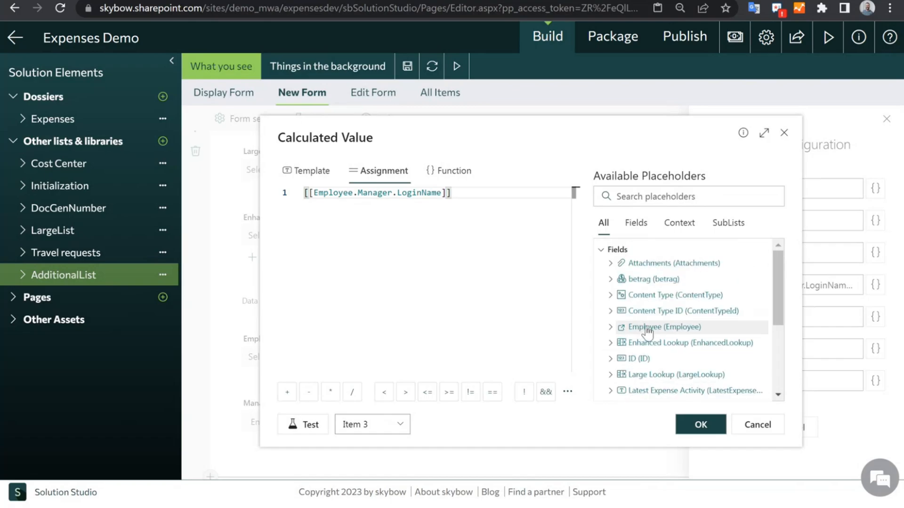
click(610, 327)
scroll(672, 341, down, 3)
scroll(672, 340, down, 2)
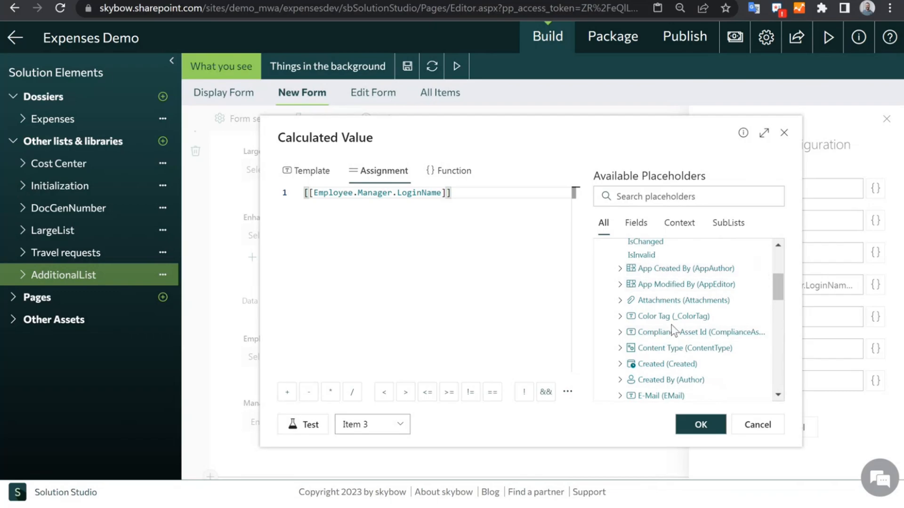
scroll(668, 330, down, 3)
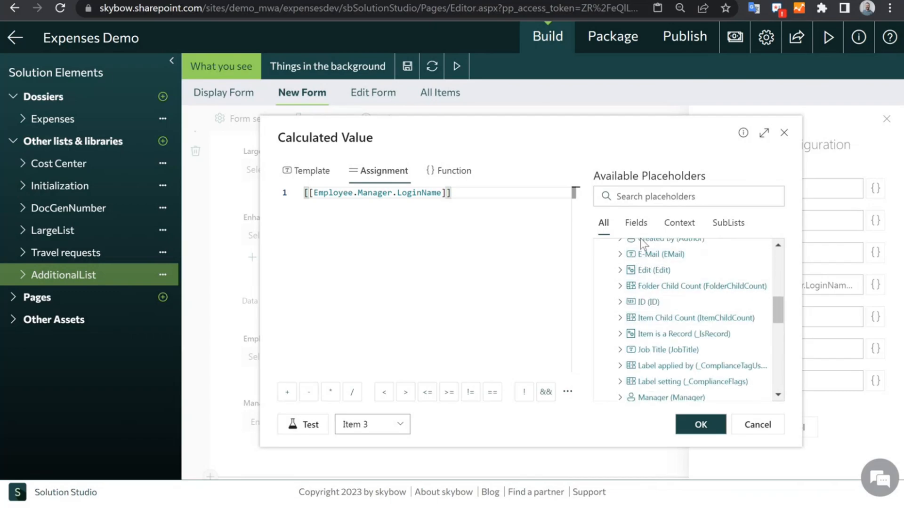
scroll(645, 306, down, 3)
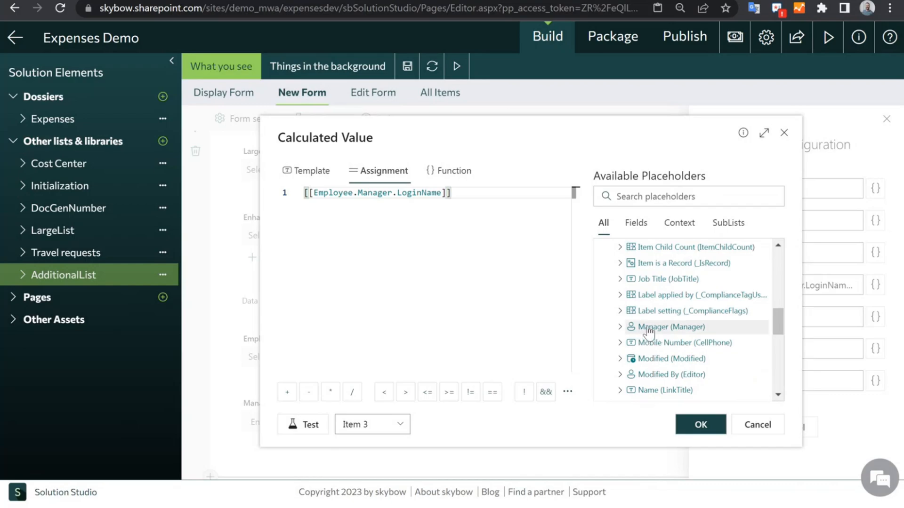
click(620, 327)
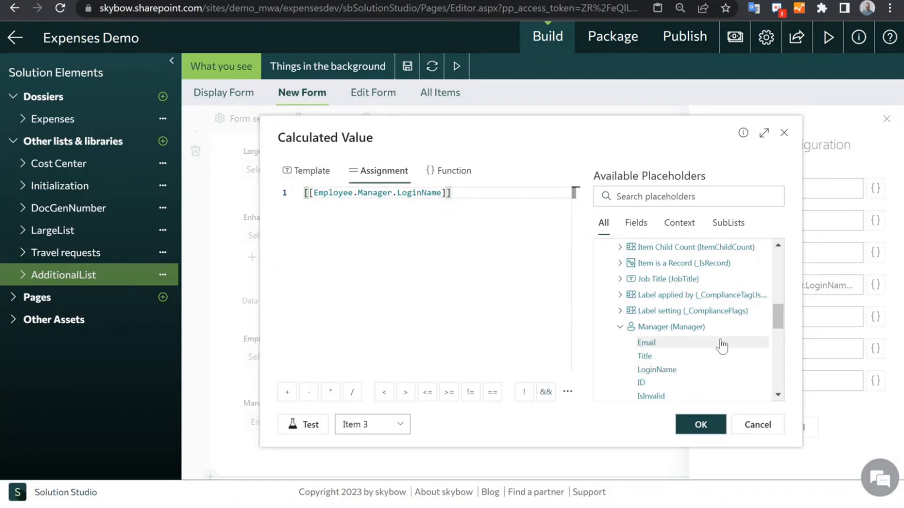
Step: Replace the calculated value with the [[Employee.Manager.LoginName]] placeholder, then discard the Manager field's expression changes
key(ctrl+a)
key(BackSpace)
click(658, 370)
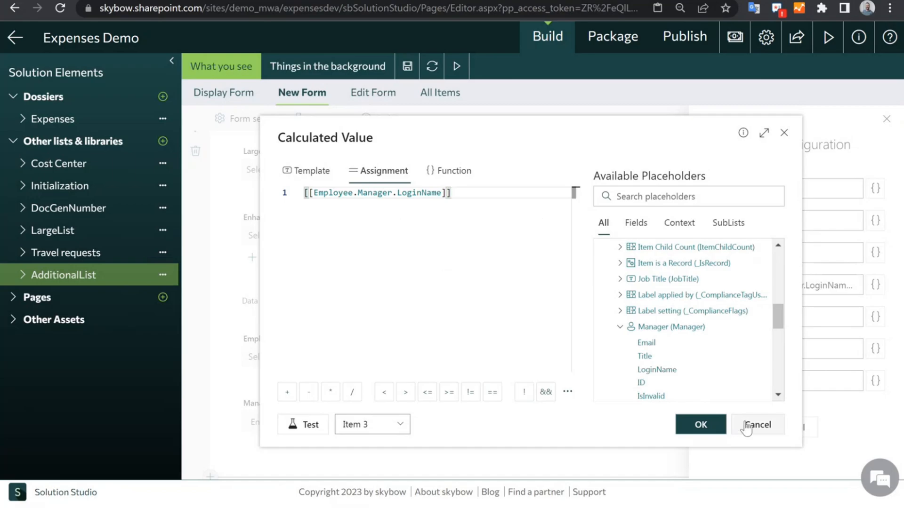
click(327, 194)
double_click(327, 194)
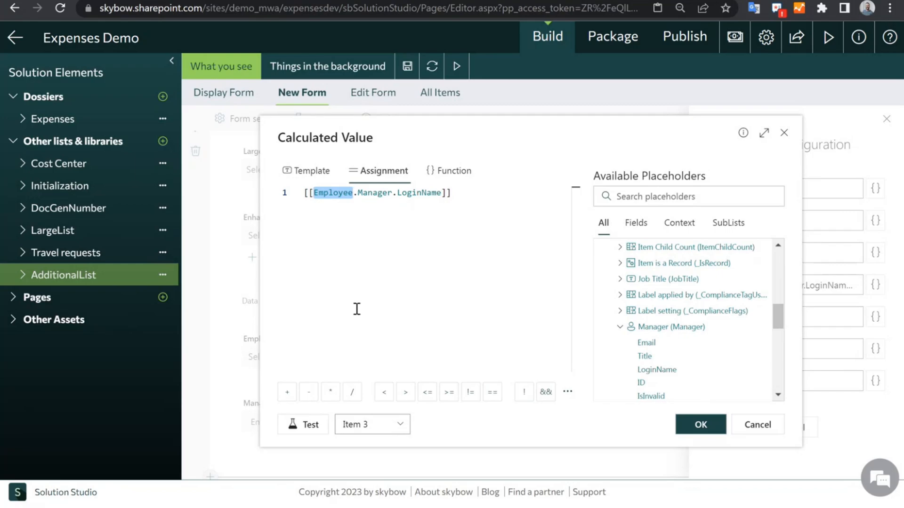
click(757, 425)
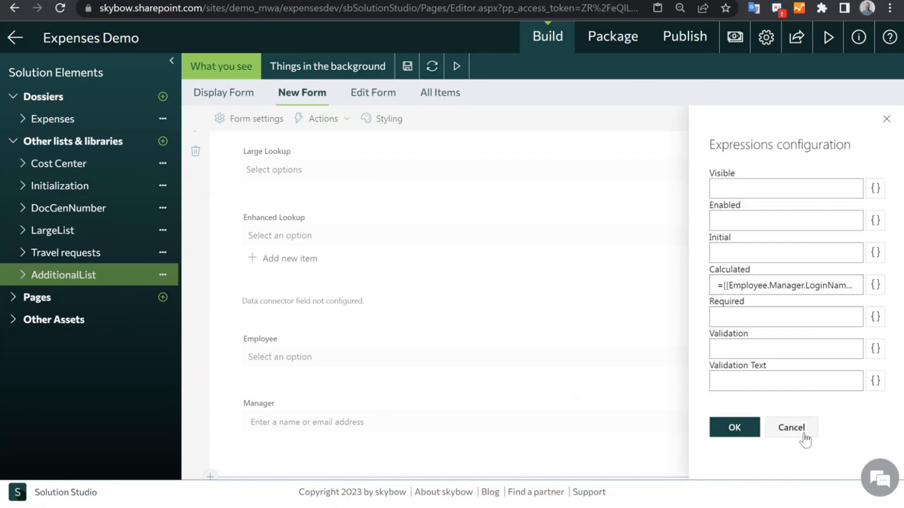
click(791, 428)
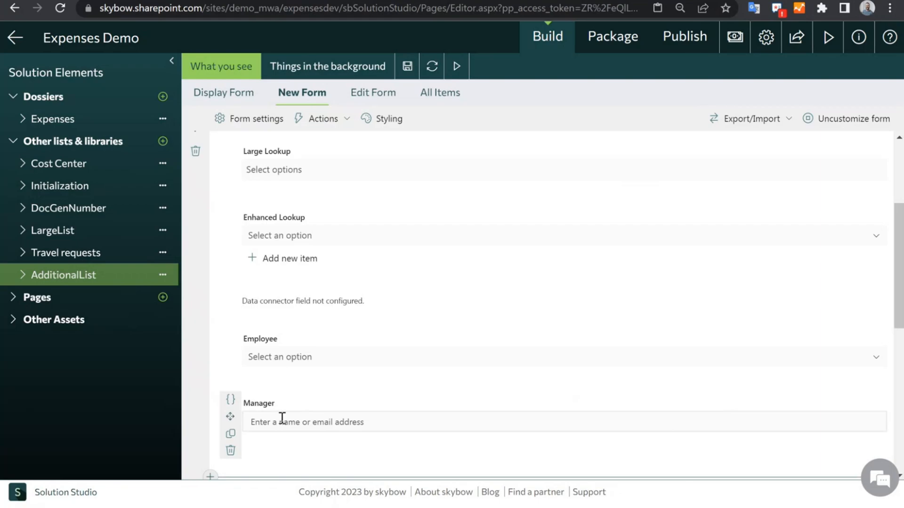
Step: Add a Rich Text control between the Employee and Manager fields
click(303, 382)
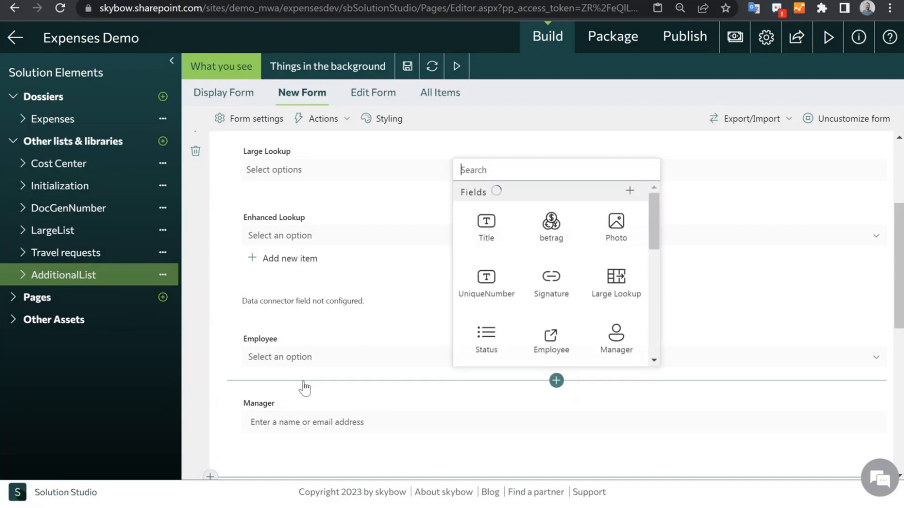
text(rich)
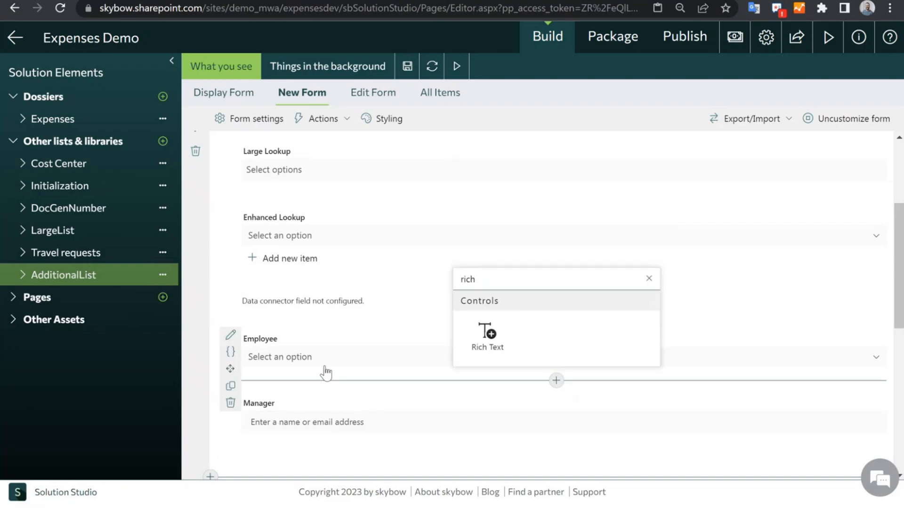
click(491, 344)
Step: Enter "Manager: [[Employee.Manager.LoginName]]" in the Rich Text control, copying the placeholder from the Manager field's Calculated expression
mouse_move(278, 400)
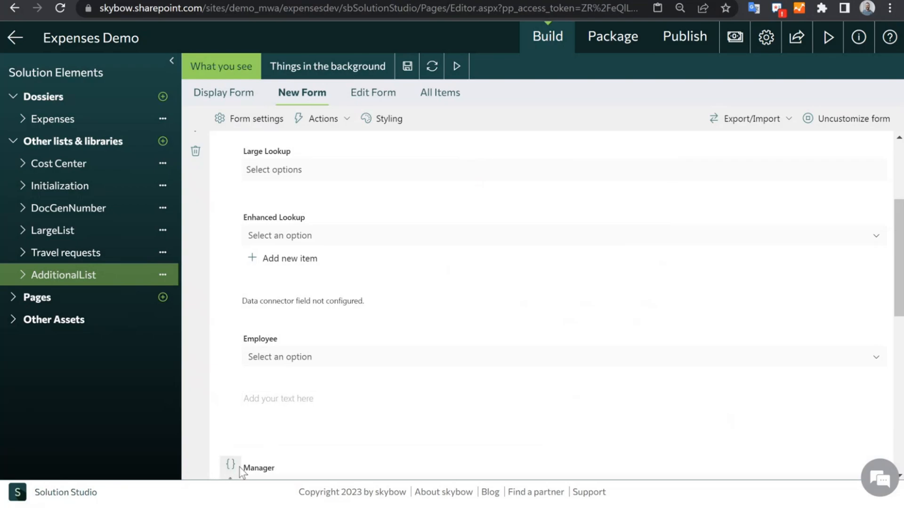
drag(723, 286, 881, 290)
key(ctrl+c)
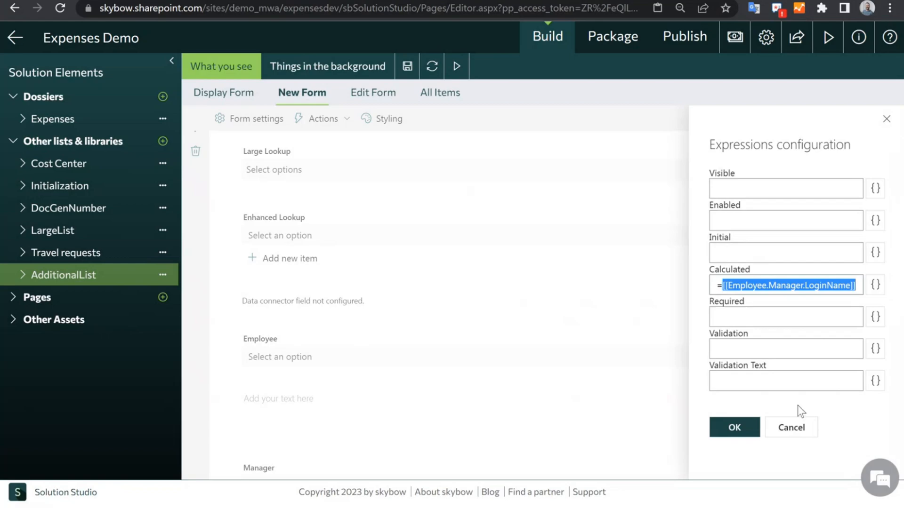
click(793, 427)
click(314, 412)
text(Manager)
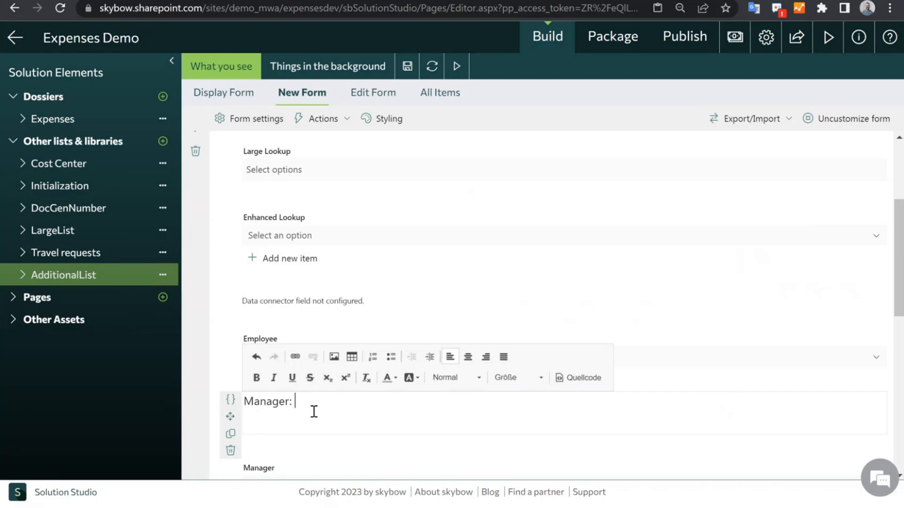
text(:)
key(ctrl+v)
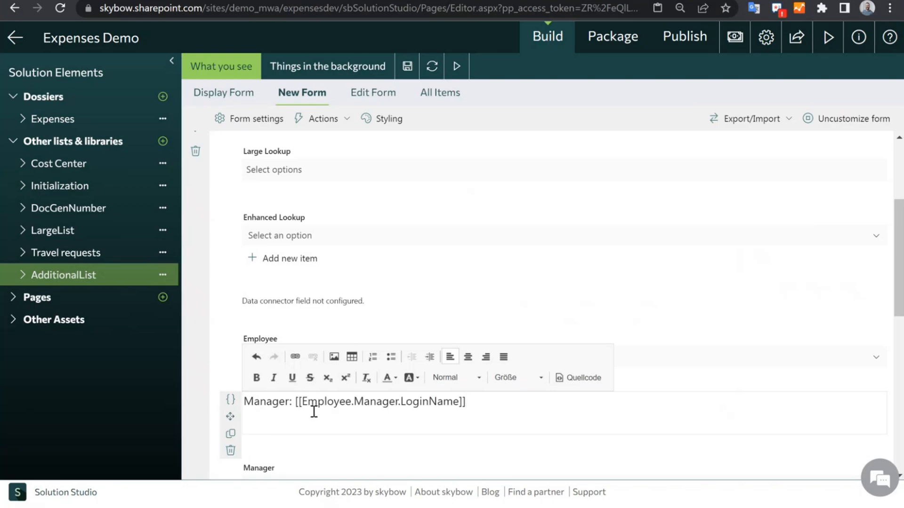
Step: Remove the Rich Text element from the New Form and confirm its removal
click(428, 402)
drag(476, 406, 364, 402)
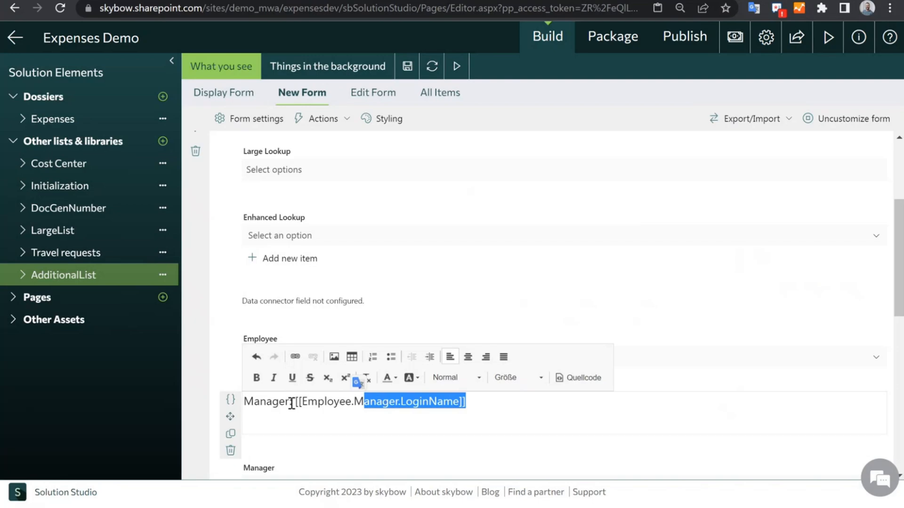
click(466, 401)
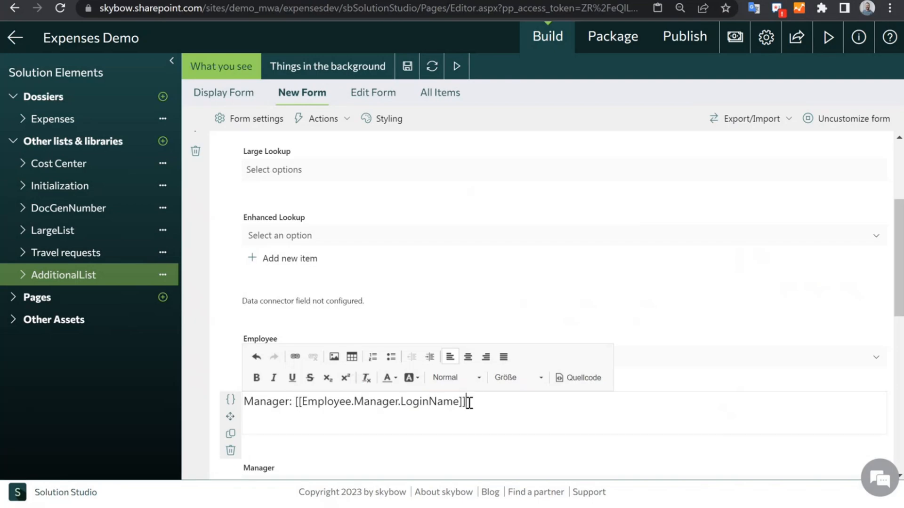
drag(474, 401, 231, 401)
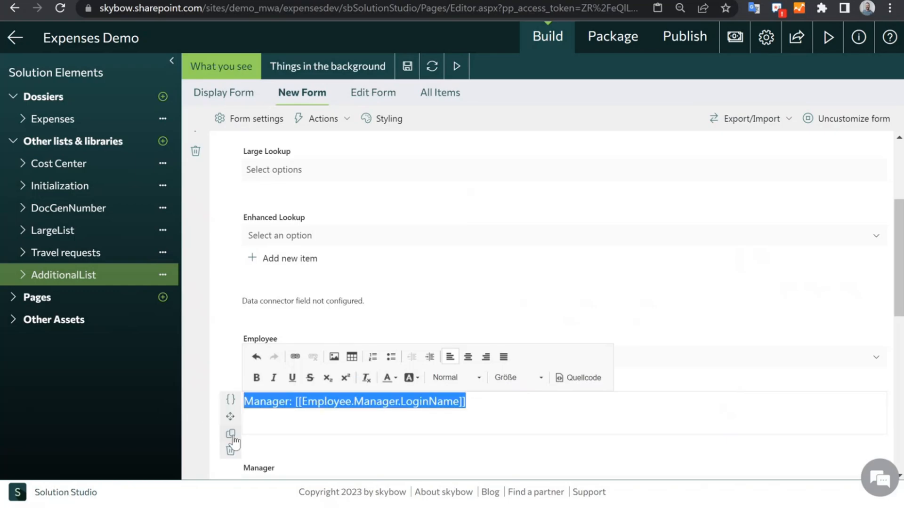
click(230, 450)
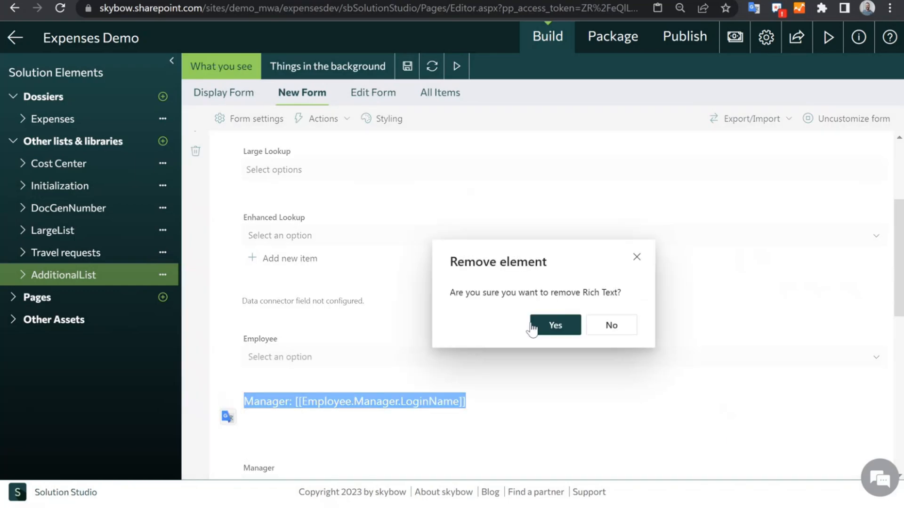
click(535, 326)
Step: Examine which lists and libraries can be added above the Expenses in approval list, and close the element picker without adding any
scroll(282, 390, down, 2)
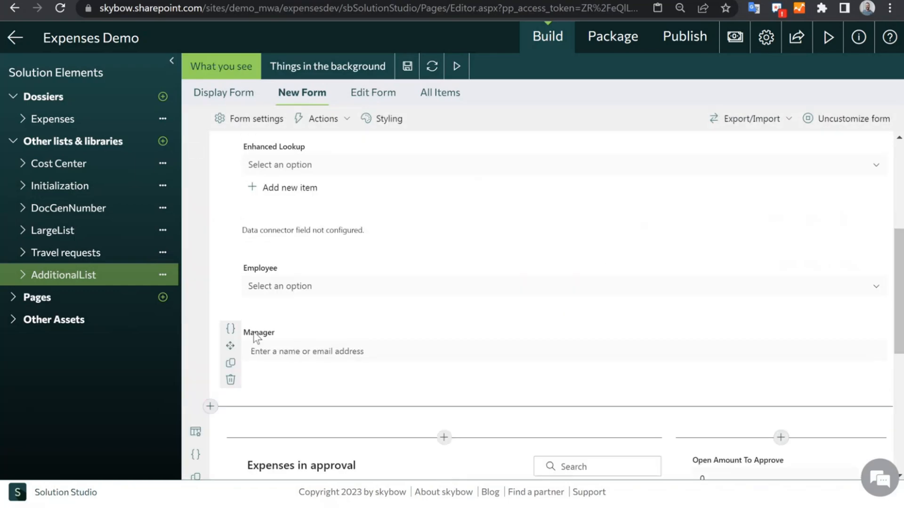
scroll(402, 343, down, 4)
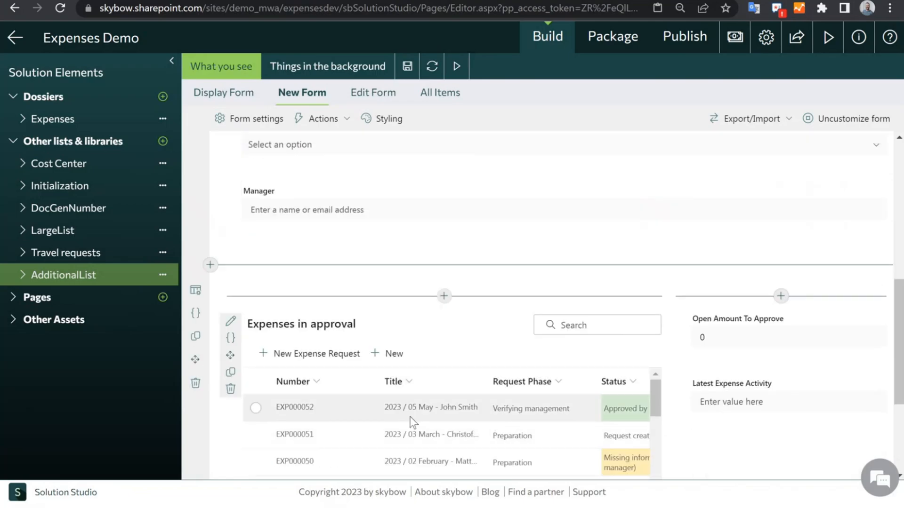
scroll(372, 424, down, 3)
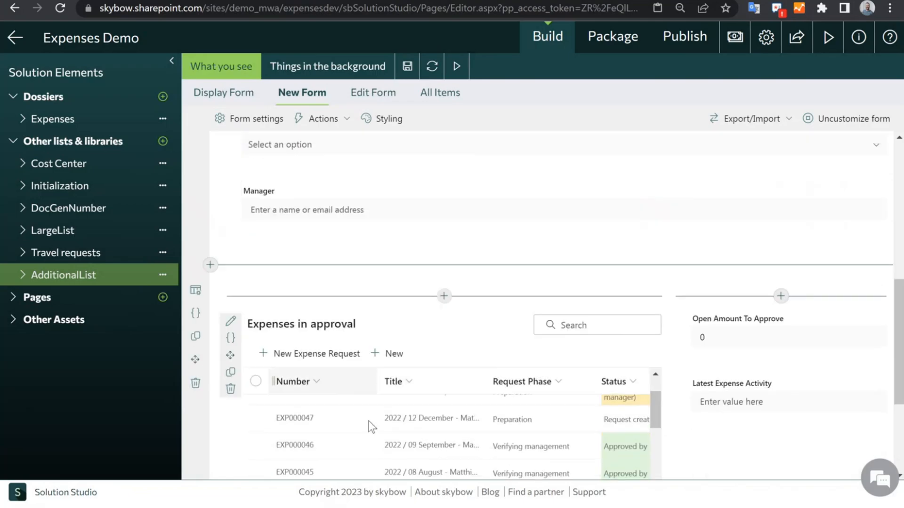
click(444, 296)
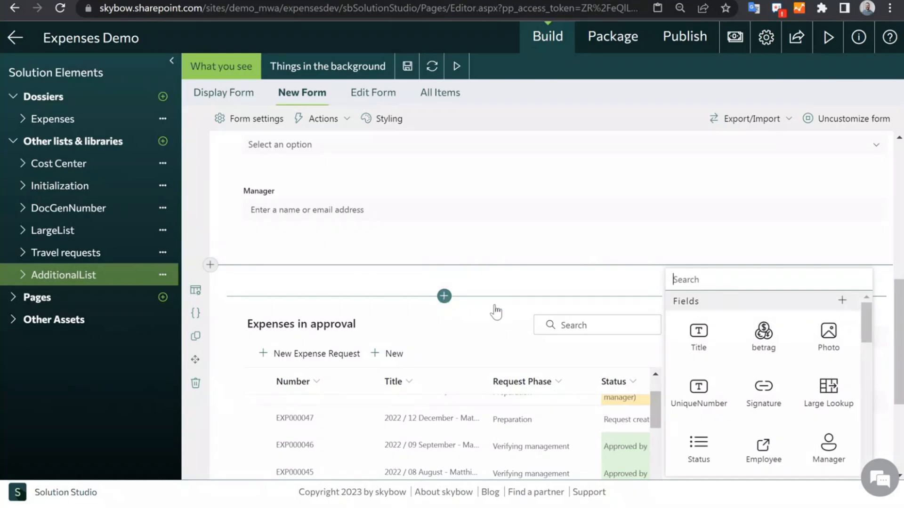
scroll(740, 409, down, 10)
scroll(756, 401, up, 1)
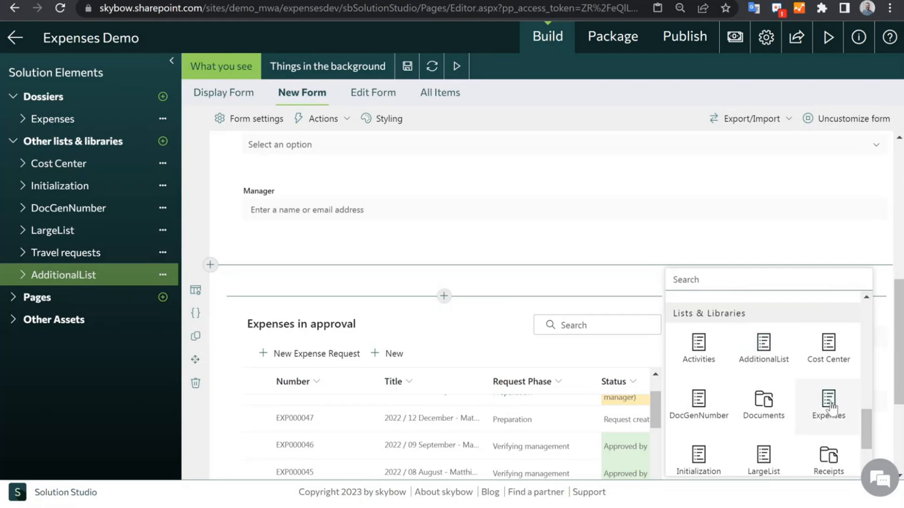
click(301, 314)
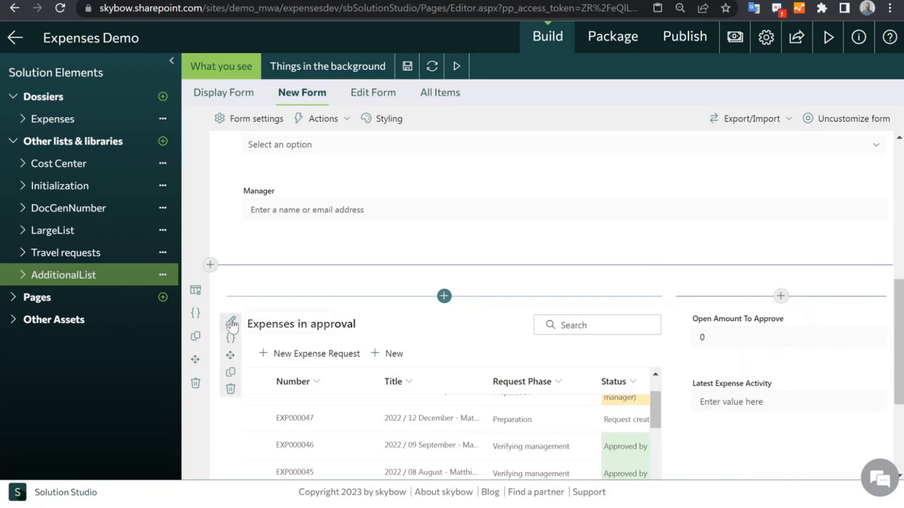
Step: Open the configuration of the Expenses in approval list and switch its Use as Sub item option on and back off
click(231, 324)
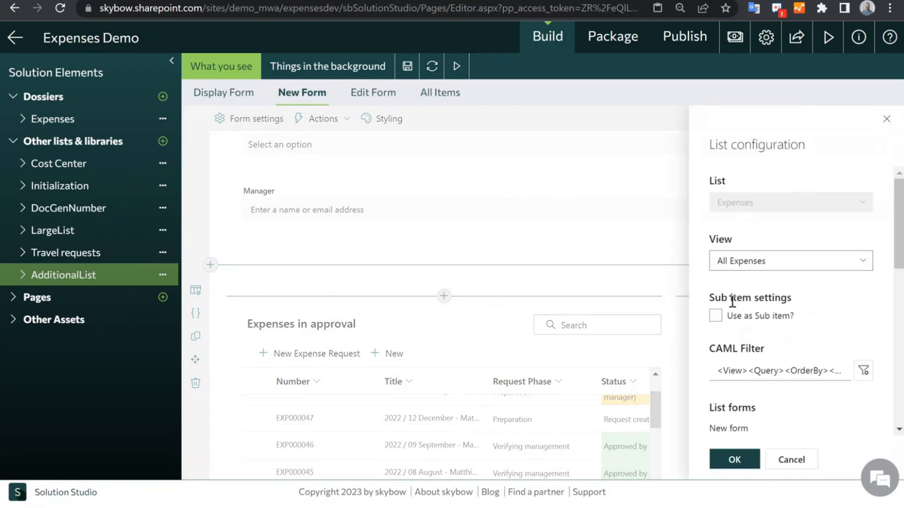
click(718, 317)
click(733, 320)
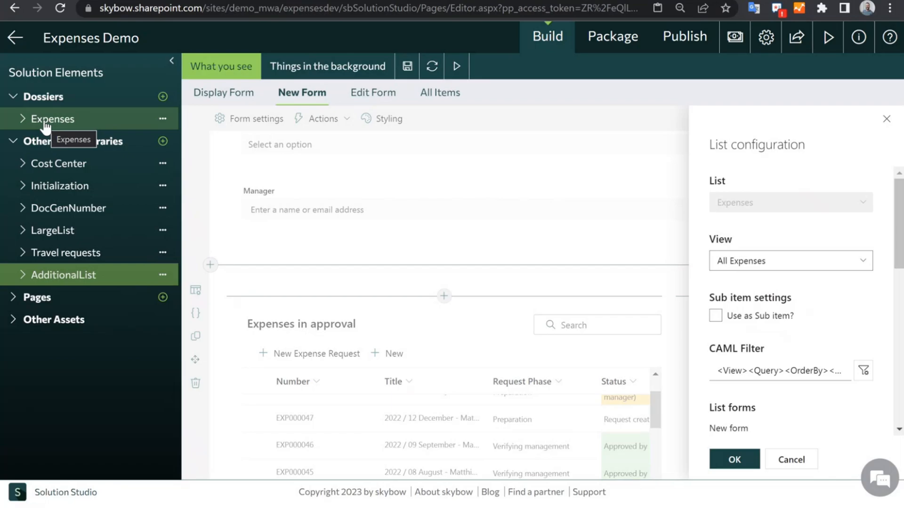
click(749, 320)
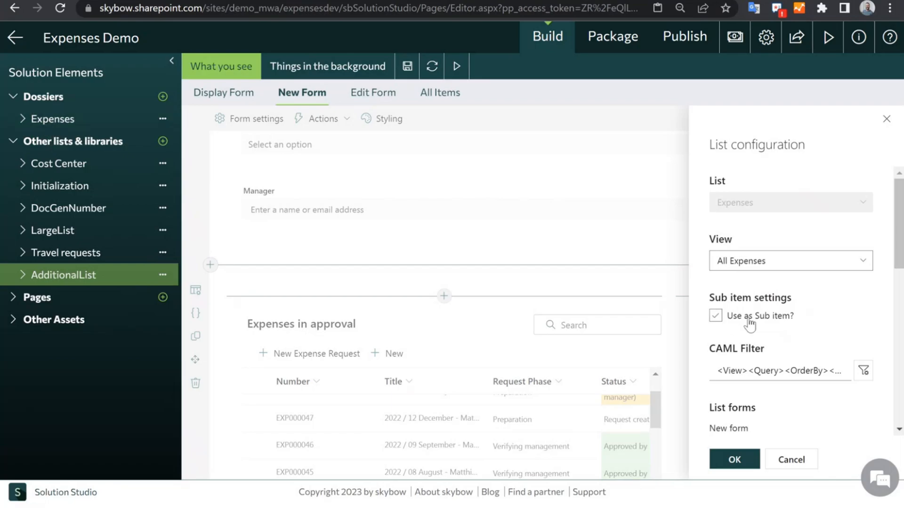
click(750, 322)
Step: Open the list's CAML filter in the query builder, add two extra Order By rows and remove both again
drag(721, 349, 793, 347)
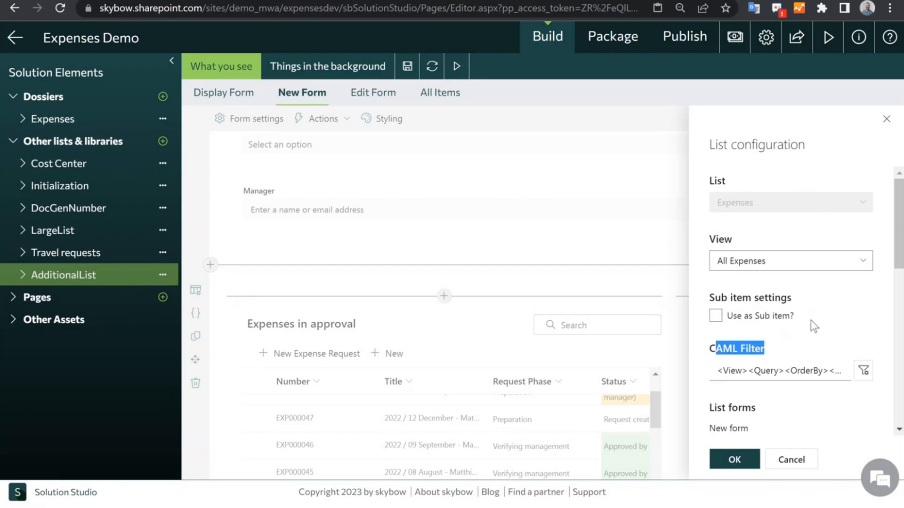
click(727, 370)
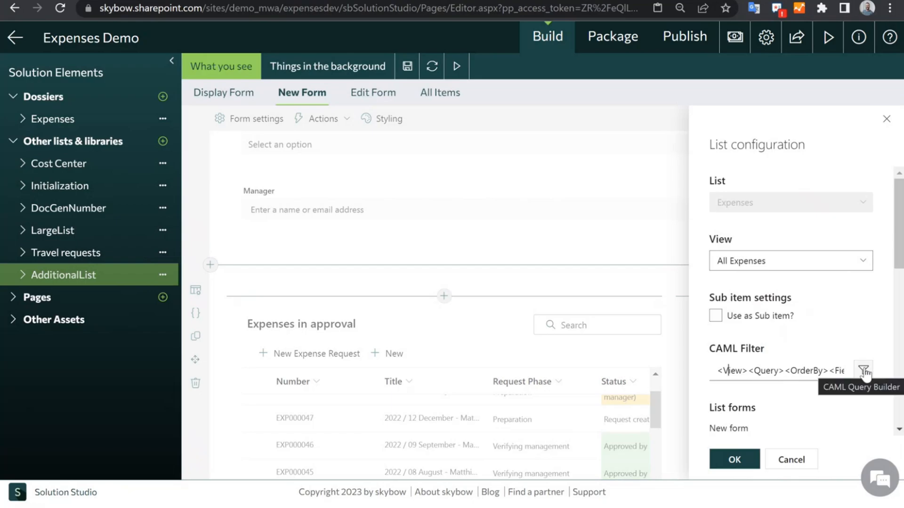
click(864, 371)
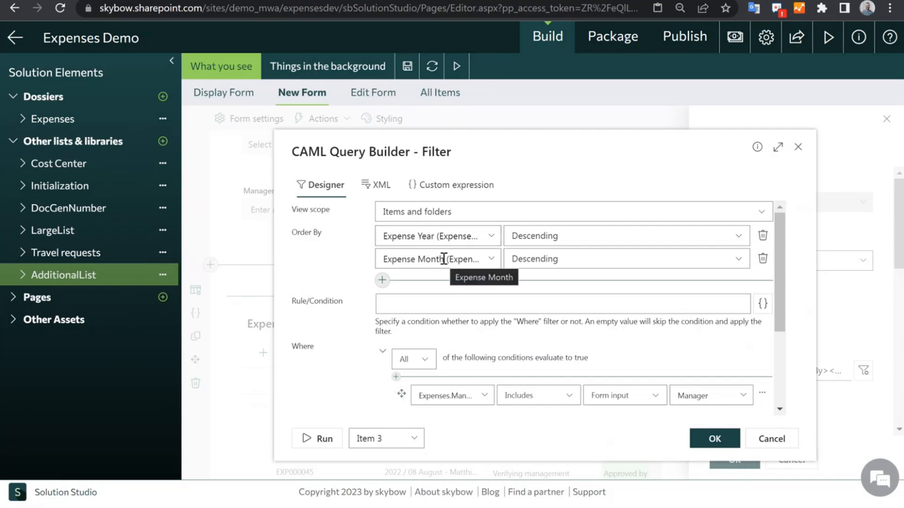
click(382, 280)
click(381, 304)
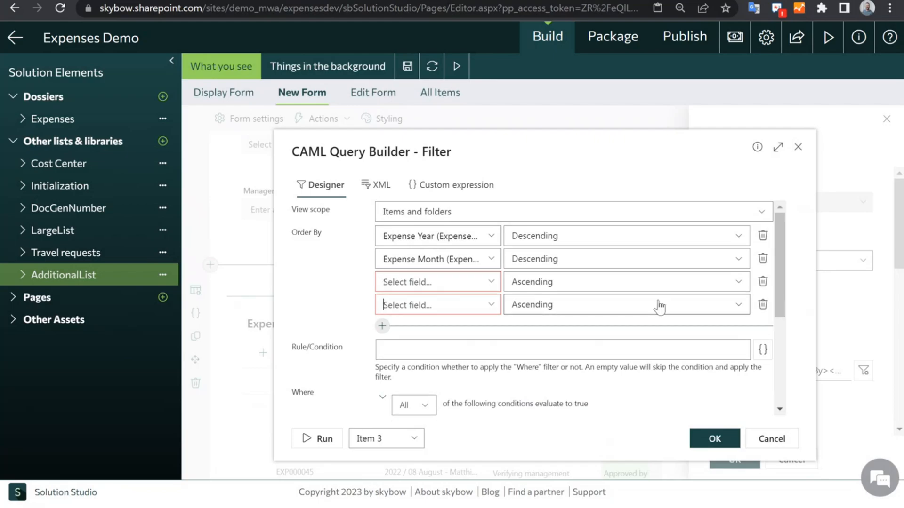
click(762, 282)
click(762, 282)
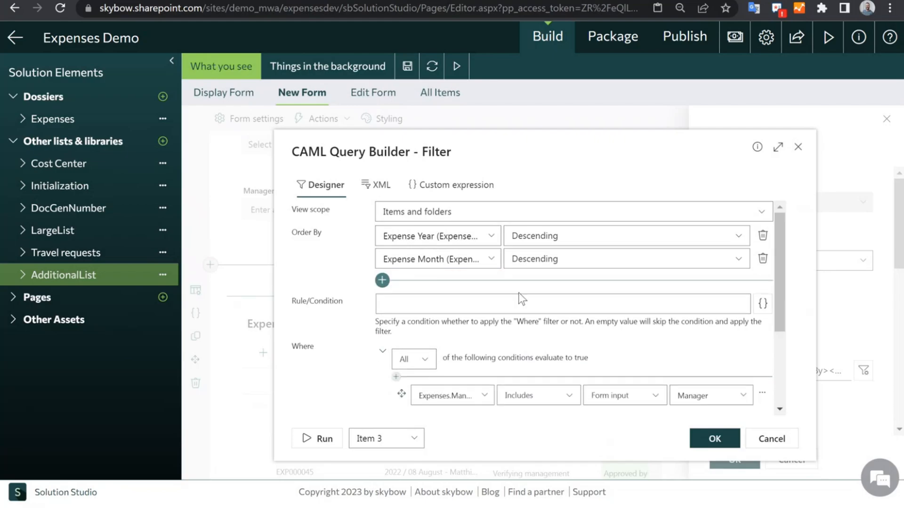
Step: Review the filter's Where conditions and the form input fields available for the manager condition
scroll(466, 315, down, 3)
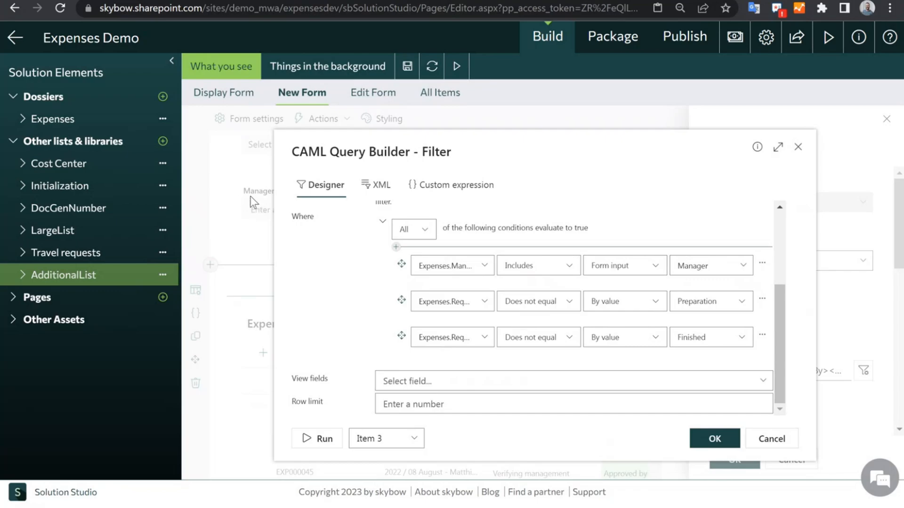
click(744, 265)
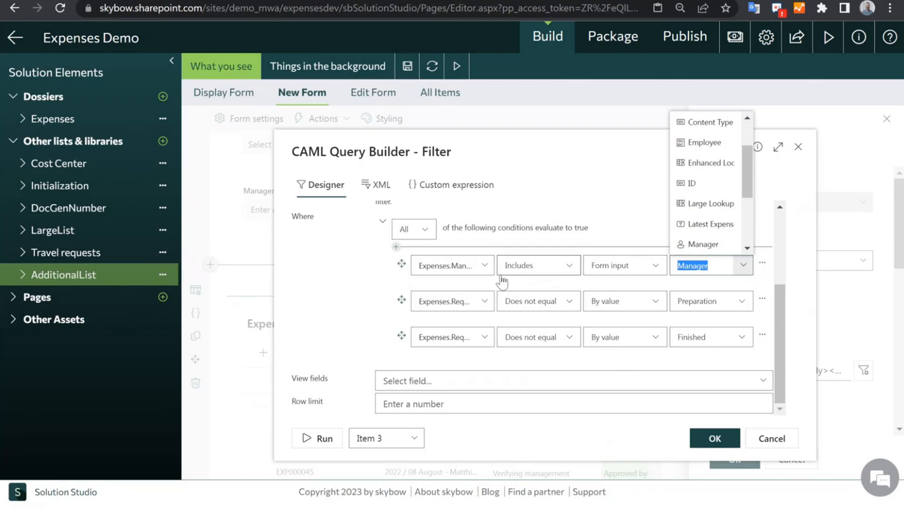
scroll(536, 303, up, 3)
scroll(448, 360, down, 2)
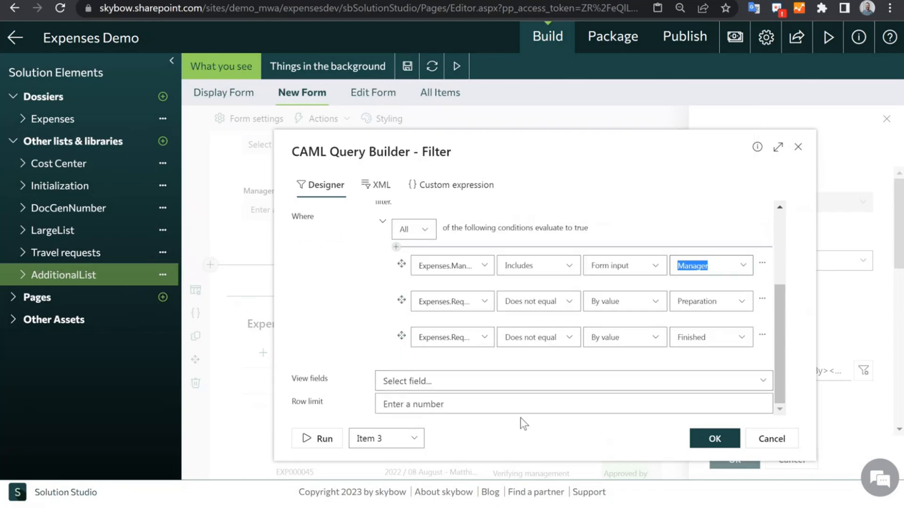
Step: Run the filter query against Item 3, review the generated CAML query and its results, and close the results
click(415, 440)
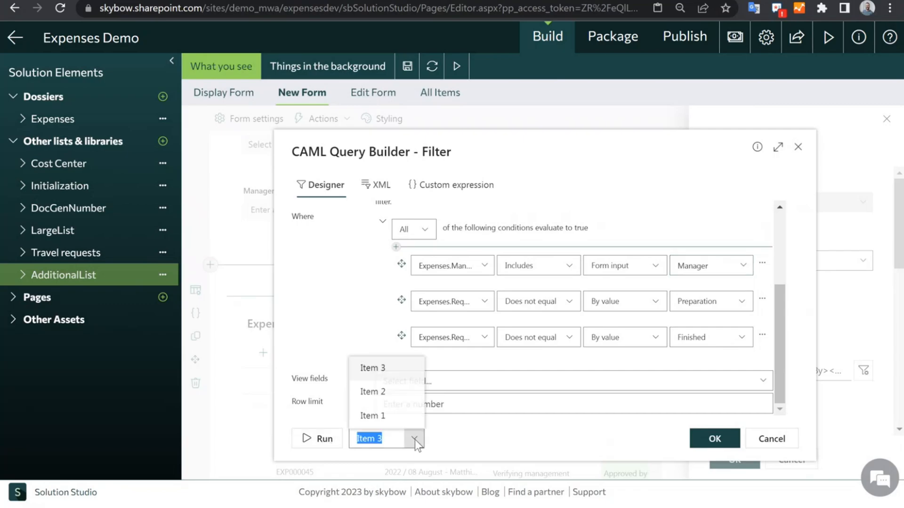
click(317, 440)
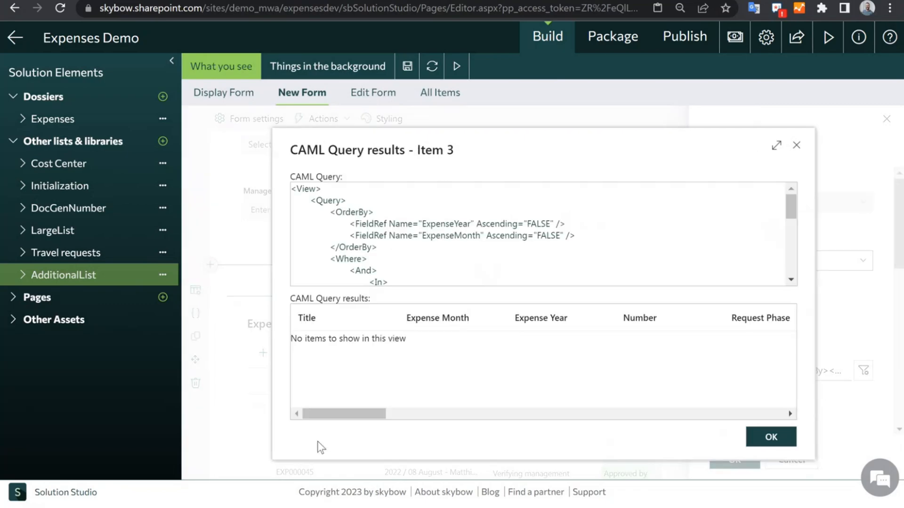
scroll(476, 240, down, 5)
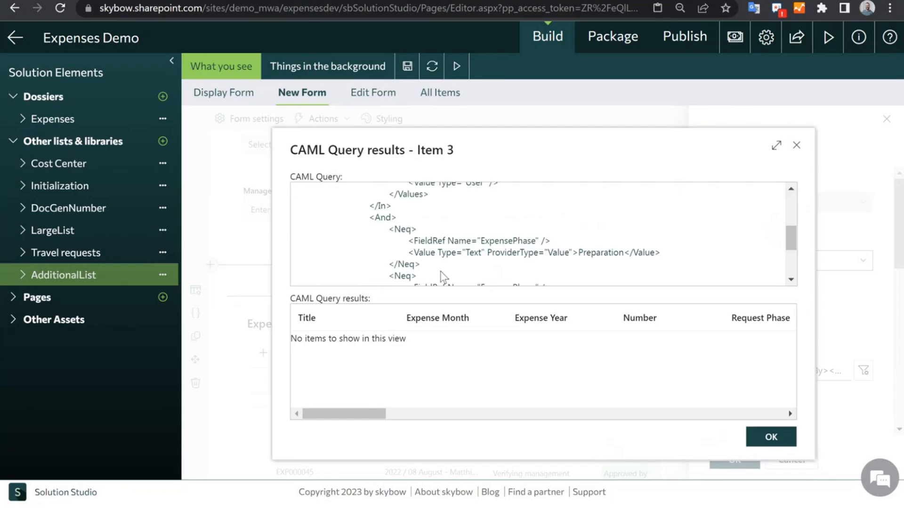
click(769, 438)
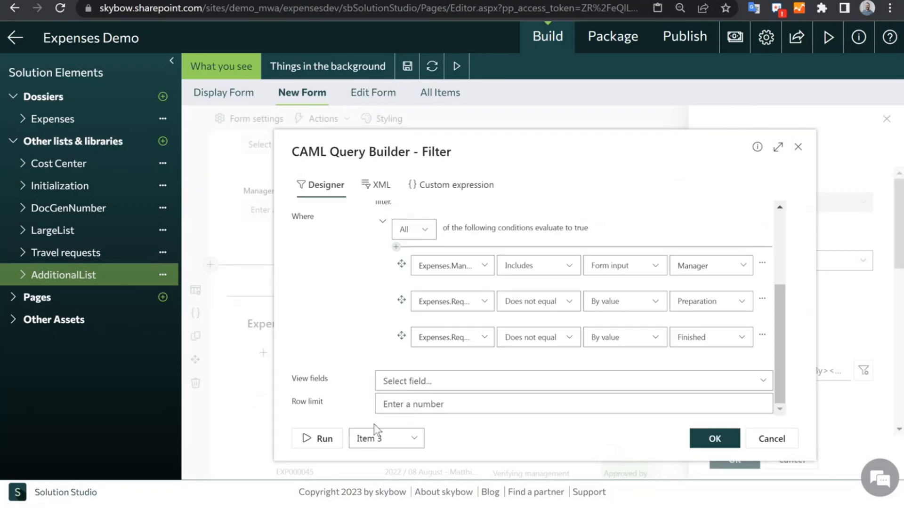
Step: Check which test items the query can run against, and cancel the query builder and the list configuration
click(415, 443)
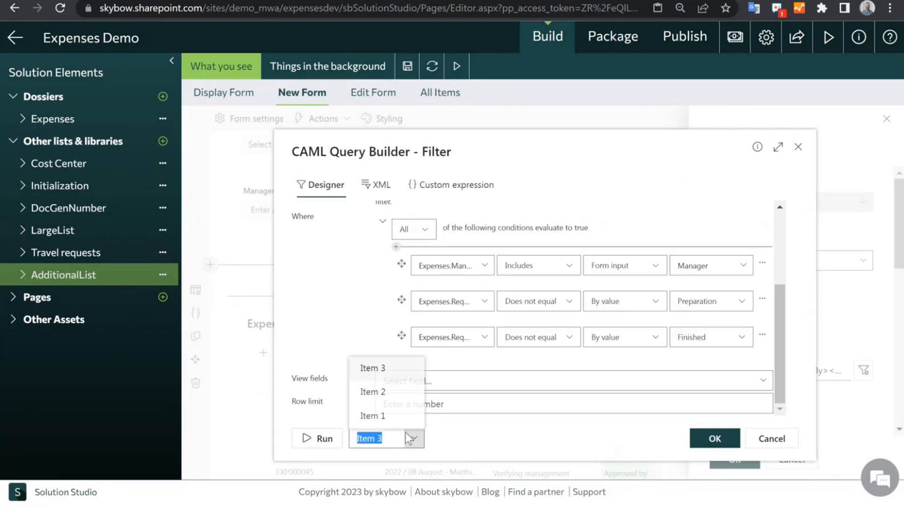
click(518, 439)
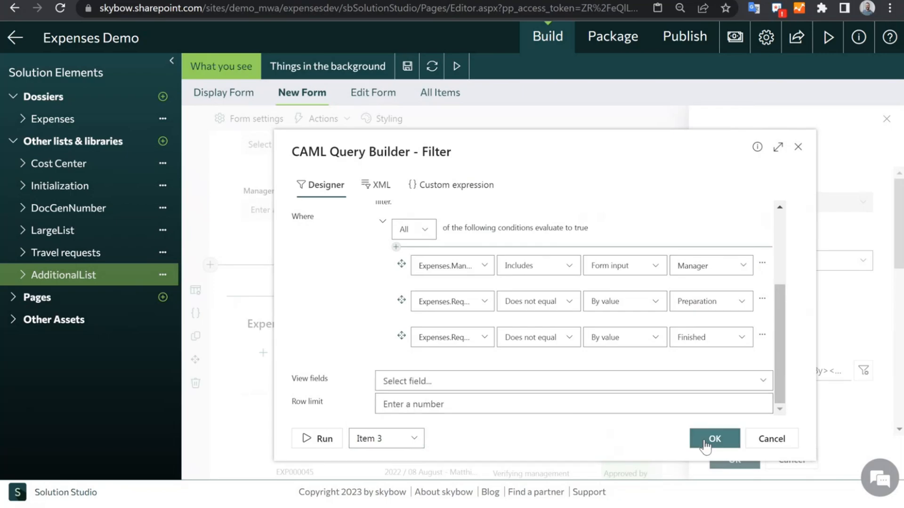
click(771, 440)
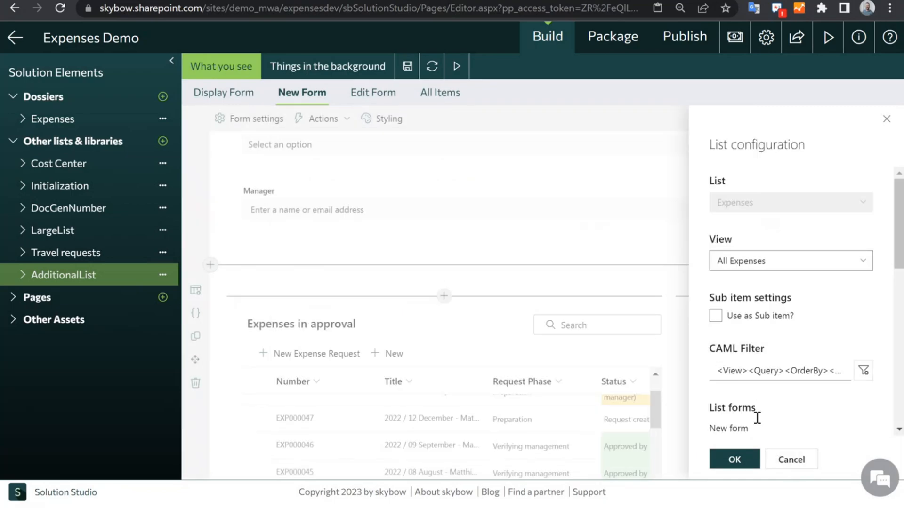
click(790, 460)
Step: Open the Calculated expression of the Open Amount To Approve field in the expression editor
scroll(369, 368, down, 3)
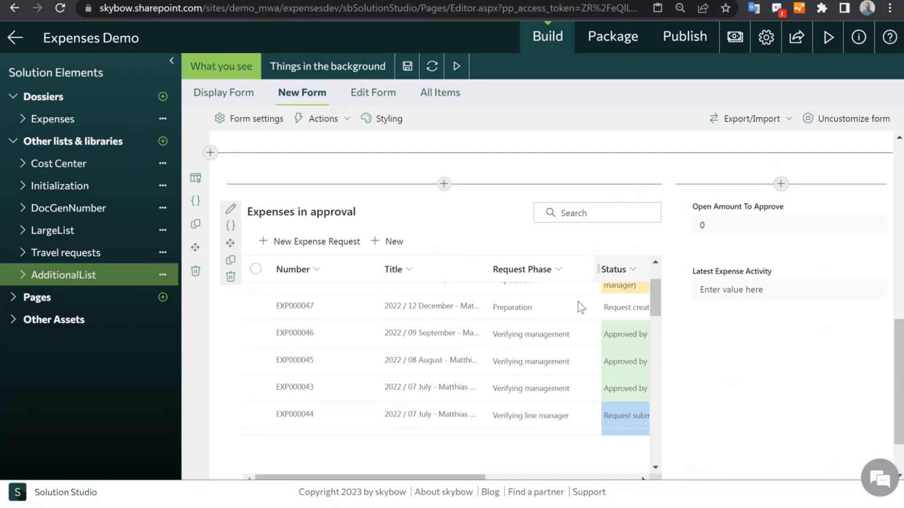
click(524, 475)
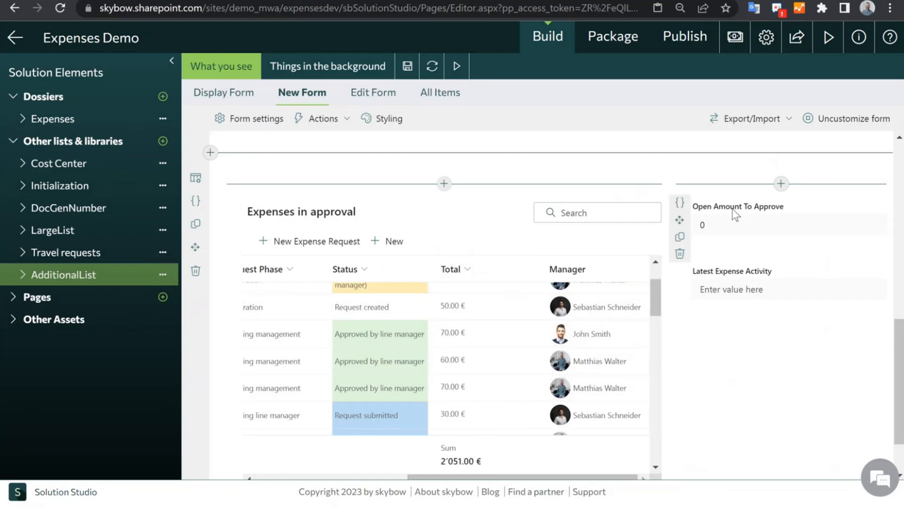
click(680, 203)
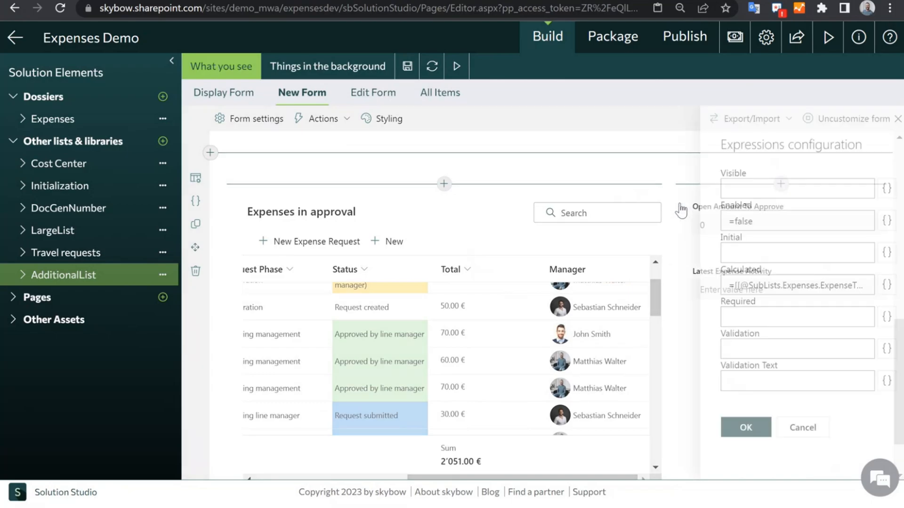
drag(713, 273, 757, 268)
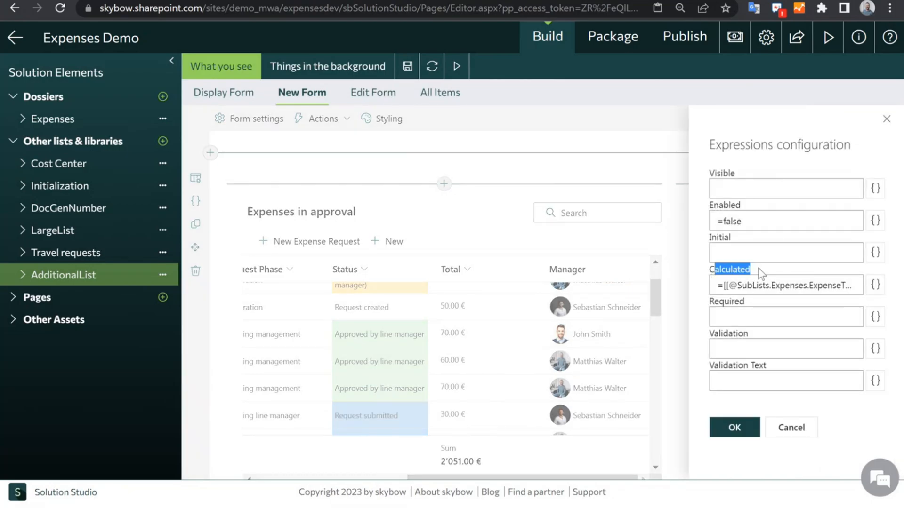
click(876, 285)
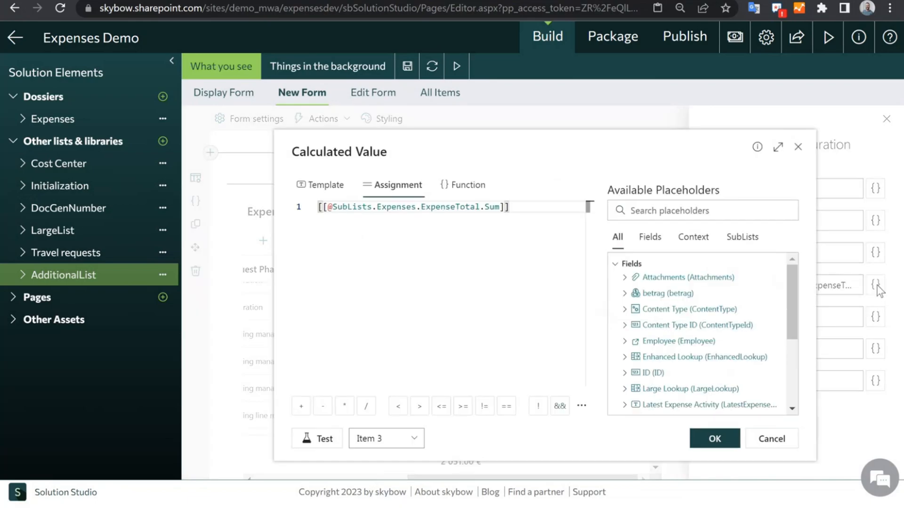
Step: Expand the SubLists placeholders for Expenses in approval down to the aggregate functions of its Total column
scroll(646, 329, down, 3)
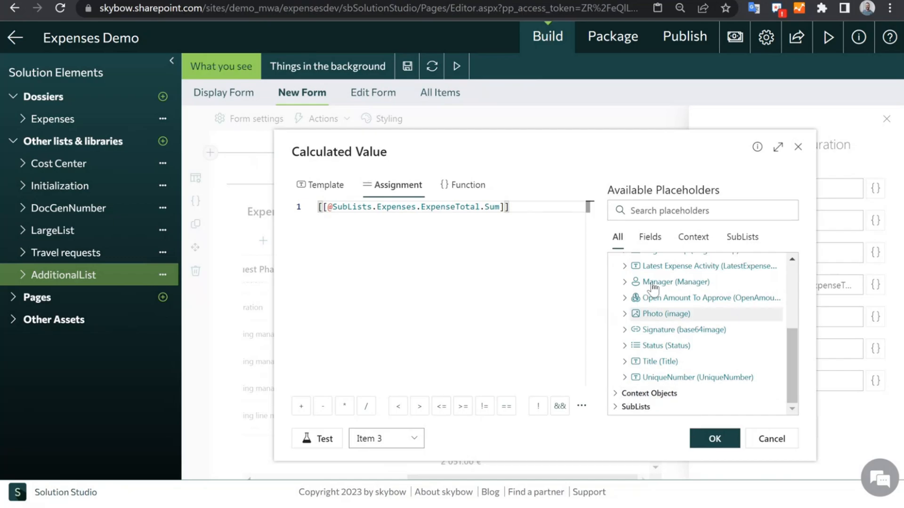
click(614, 407)
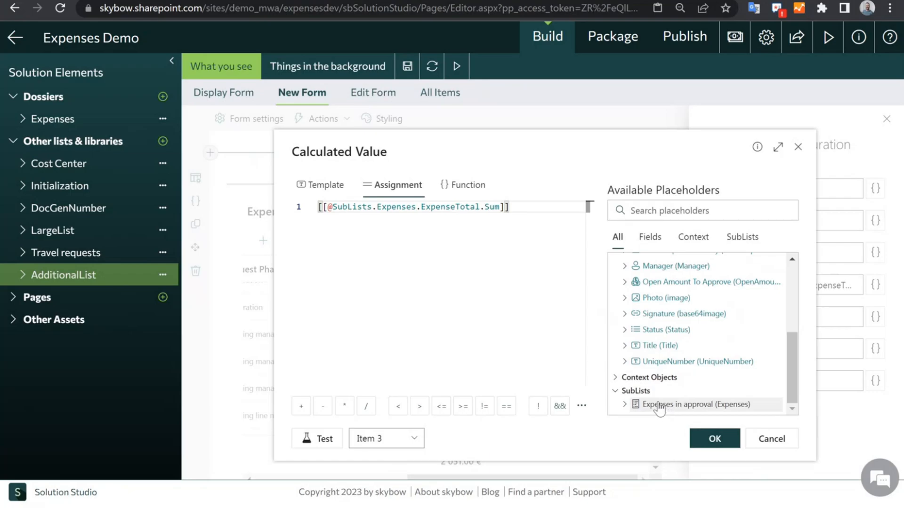
click(626, 405)
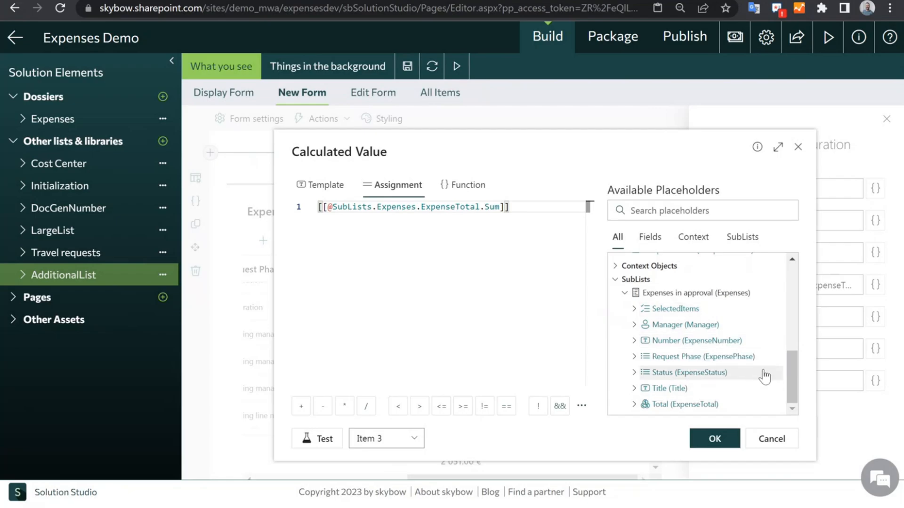
click(635, 405)
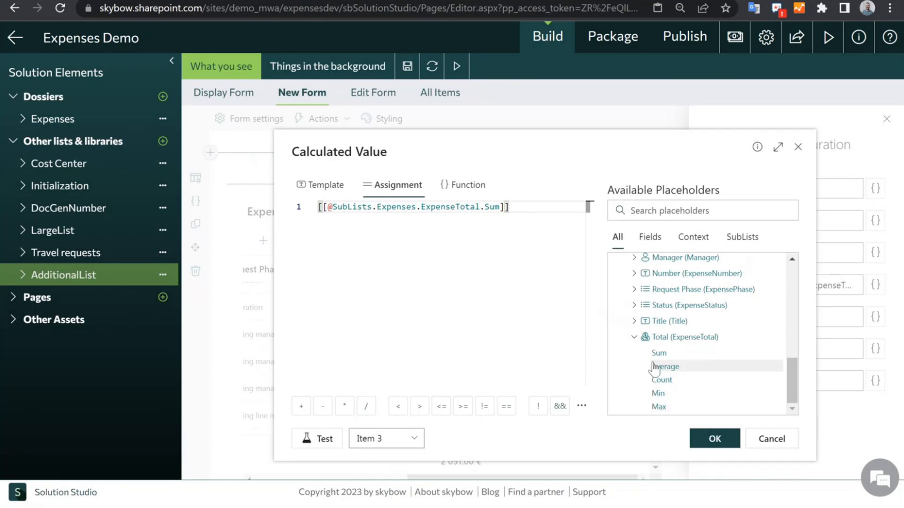
drag(518, 207, 487, 207)
double_click(493, 208)
click(528, 211)
key(ctrl+a)
key(BackSpace)
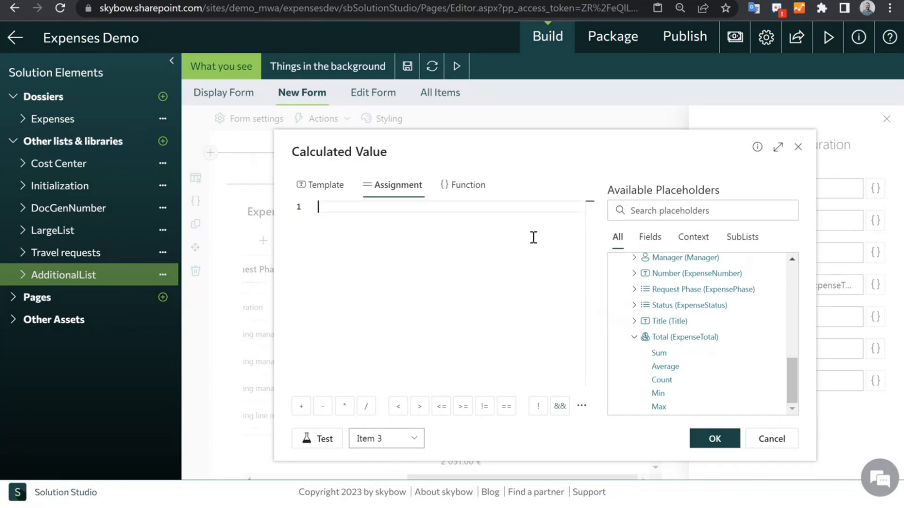
click(659, 353)
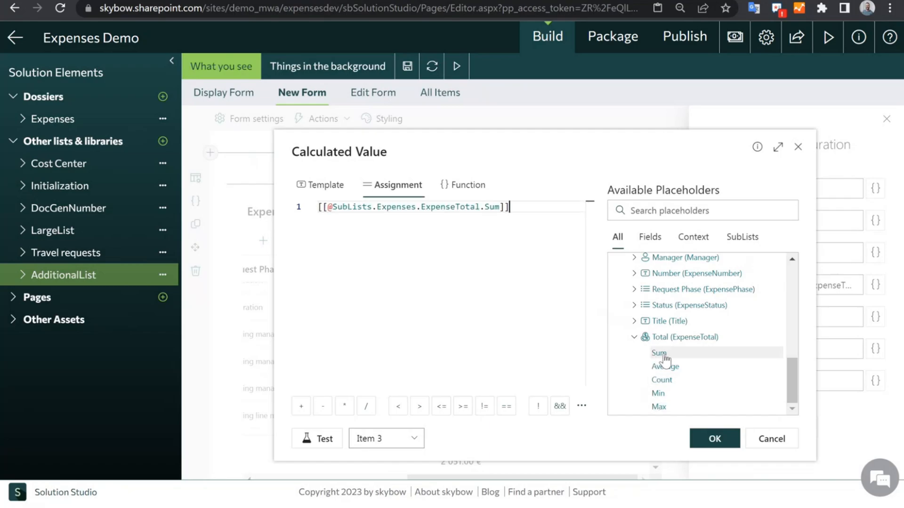
Step: Examine the sublist, list, column and aggregate parts of the Sum placeholder, and cancel the expression editor and the field's expressions configuration
double_click(348, 207)
double_click(387, 206)
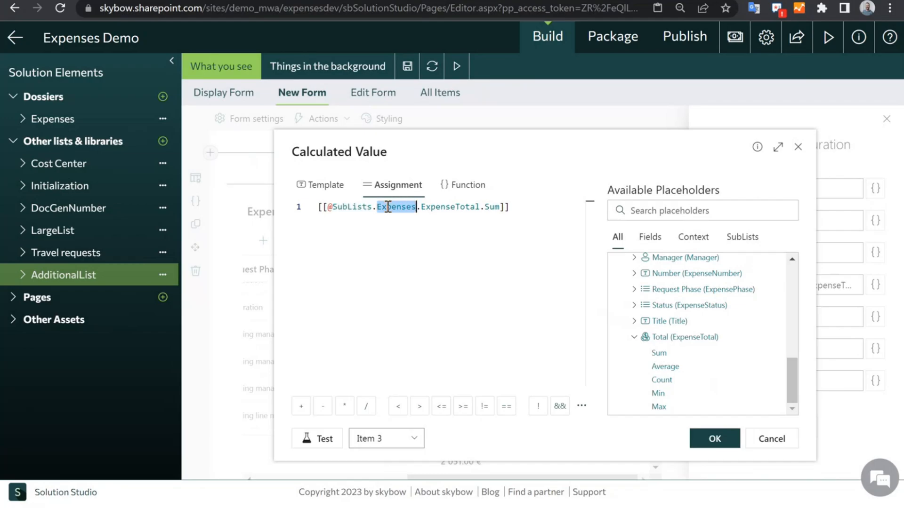
click(451, 207)
double_click(450, 208)
double_click(492, 207)
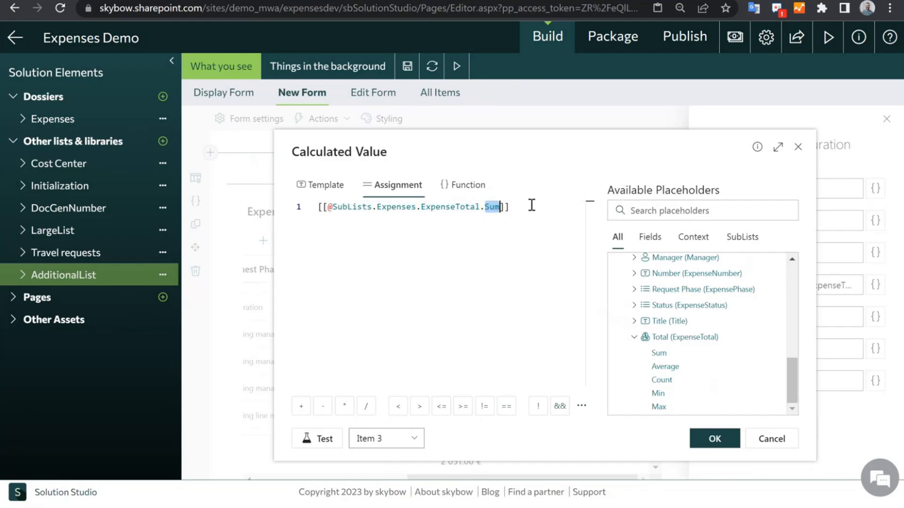
drag(529, 206, 293, 218)
click(294, 219)
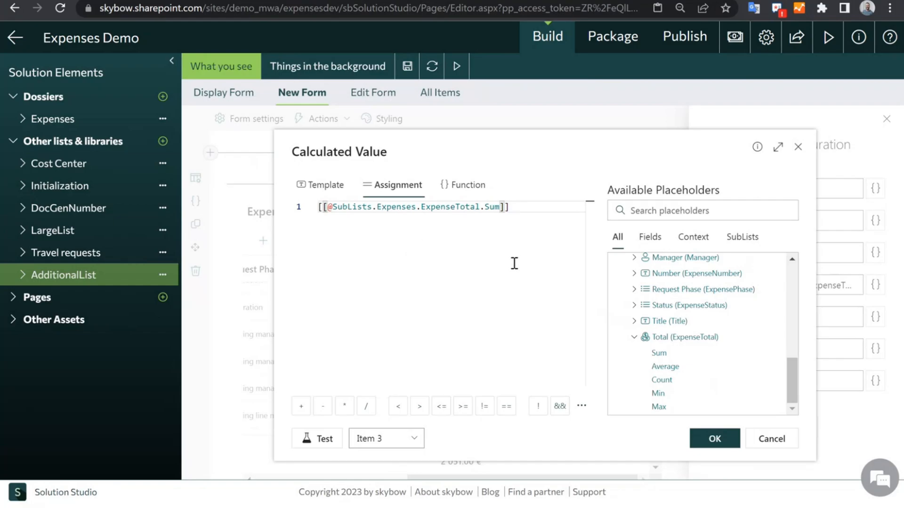
click(772, 441)
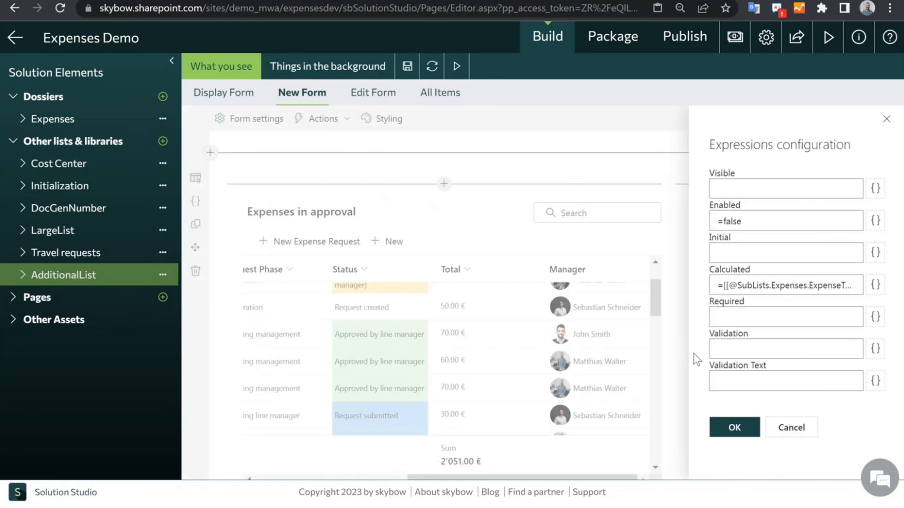
click(790, 426)
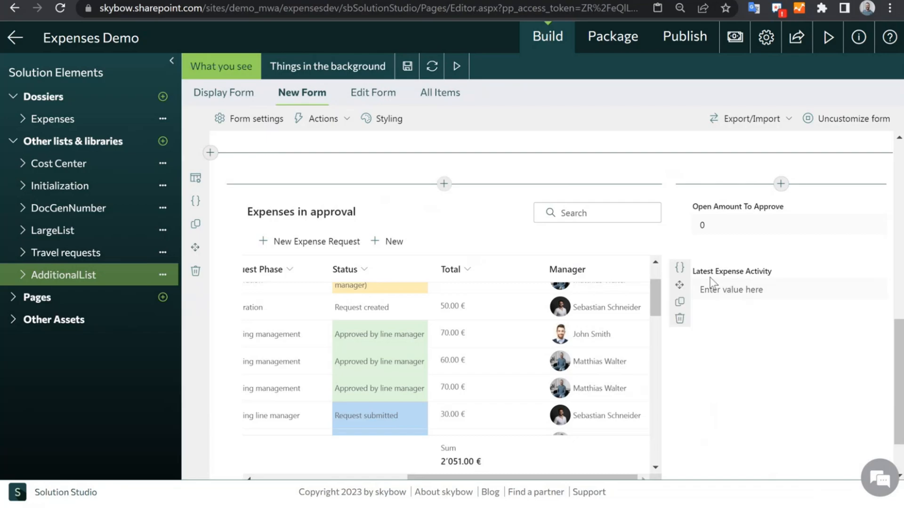
Step: Open the Calculated expression of the Latest Expense Activity field in the maximized expression editor
click(679, 269)
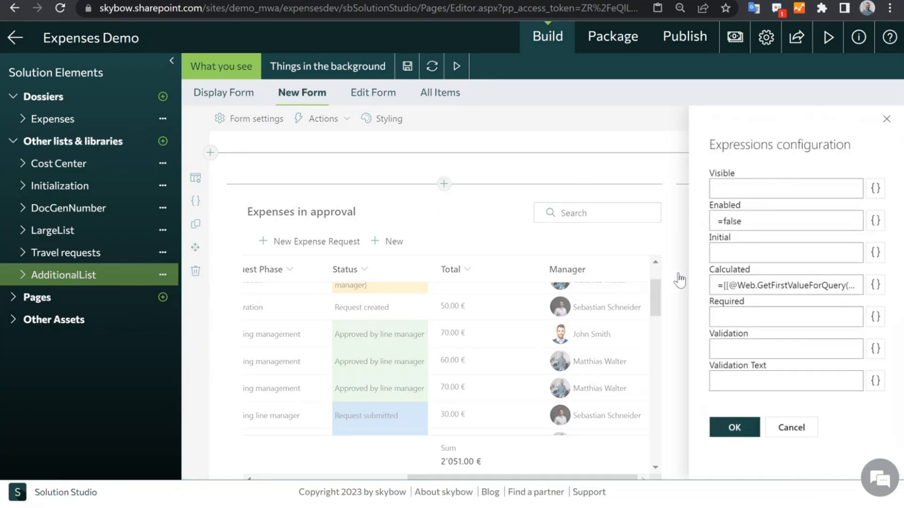
drag(711, 205, 681, 222)
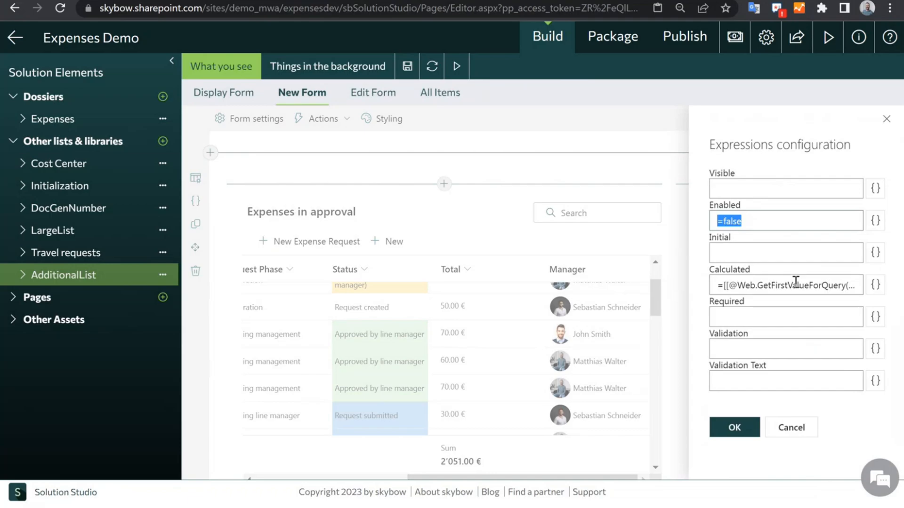
drag(721, 270, 770, 272)
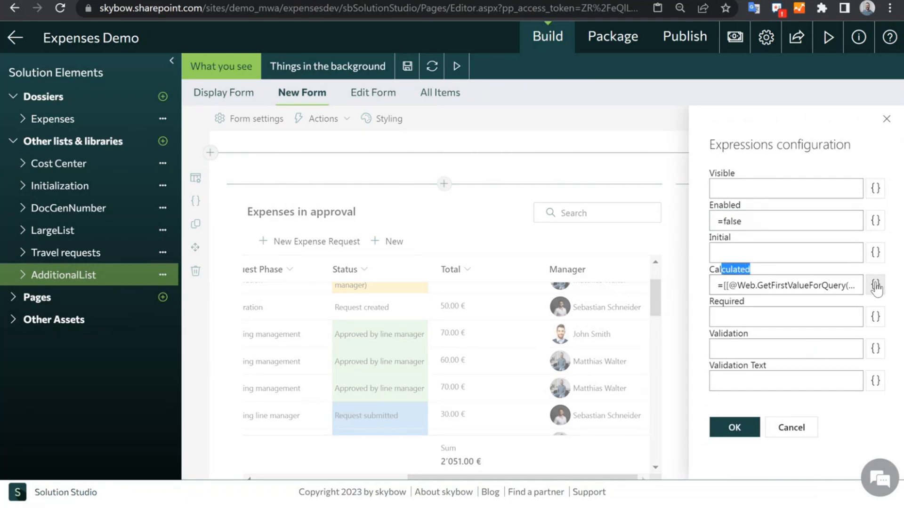
click(875, 285)
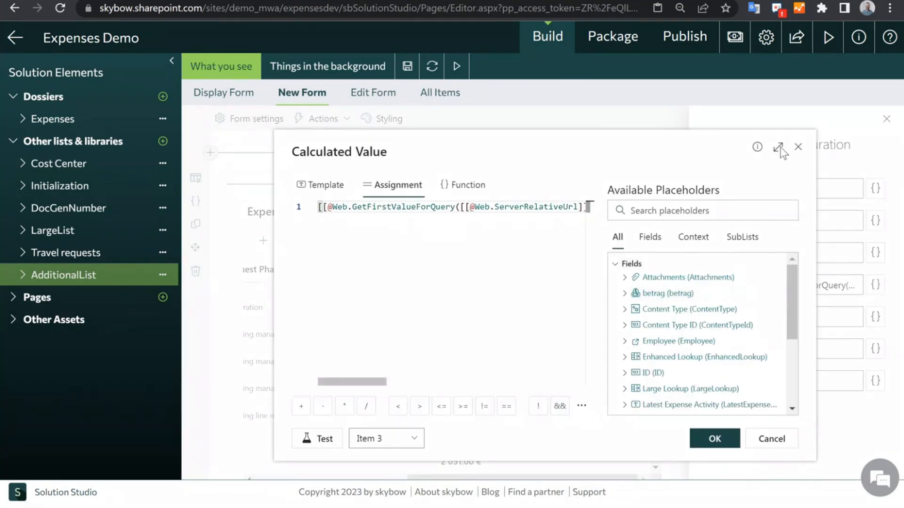
click(778, 146)
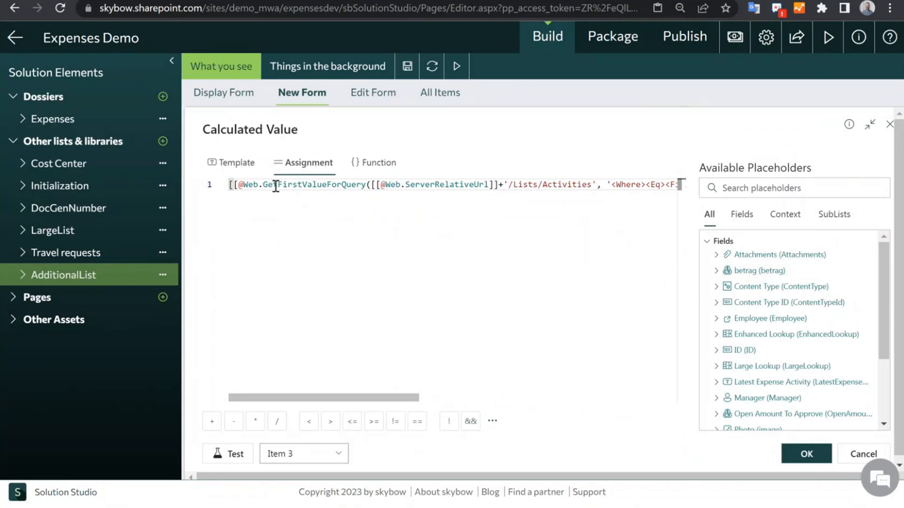
Step: Expand the Context Objects placeholders down to the functions and properties of Web
scroll(767, 353, down, 3)
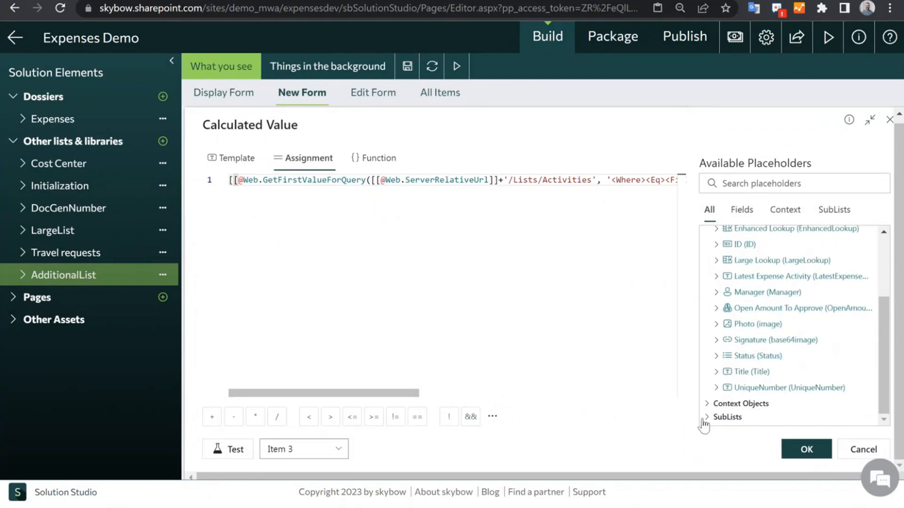
click(707, 405)
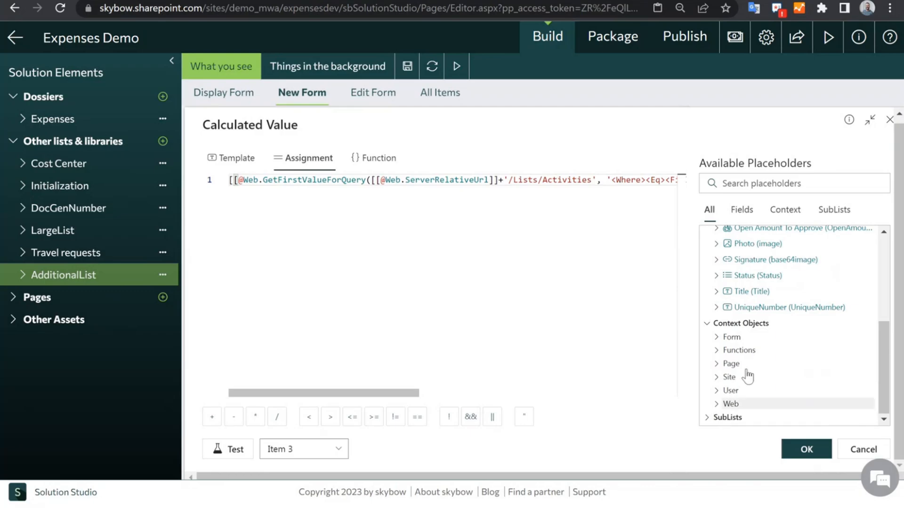
click(717, 404)
scroll(743, 396, down, 3)
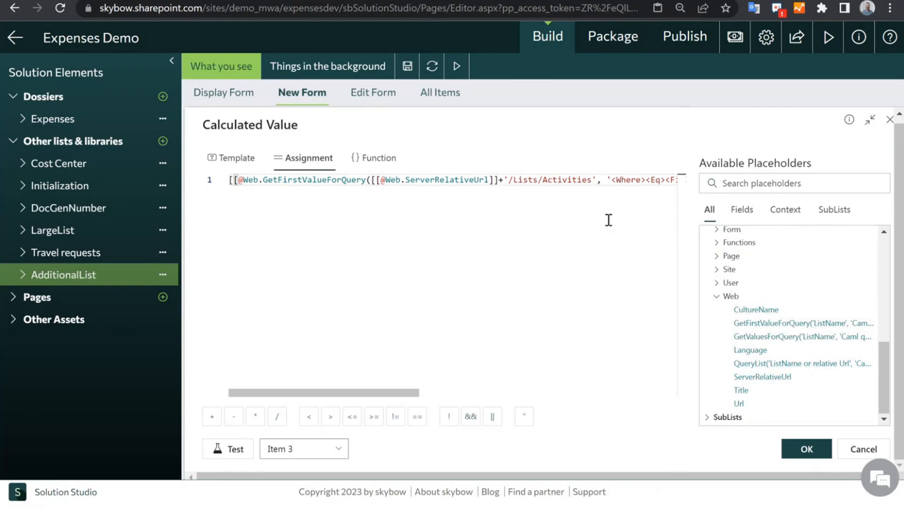
Step: Add four line breaks after the existing Calculated expression and insert the Web context's QueryList placeholder there
click(561, 180)
double_click(562, 181)
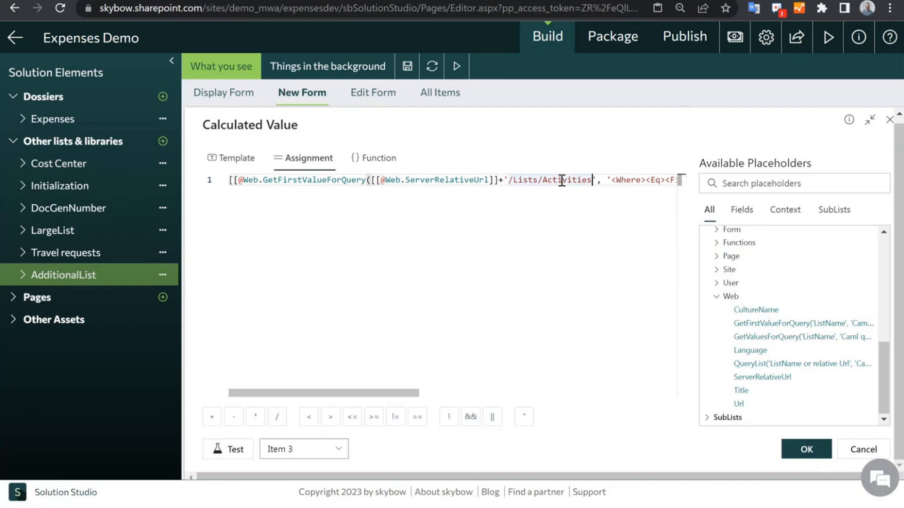
key(End)
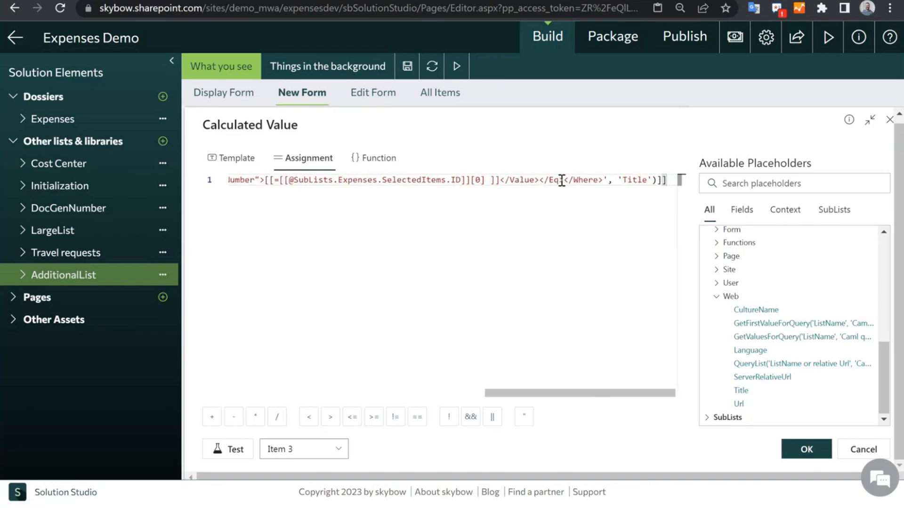
key(Return)
key(Return)
key(Return)
key(Return)
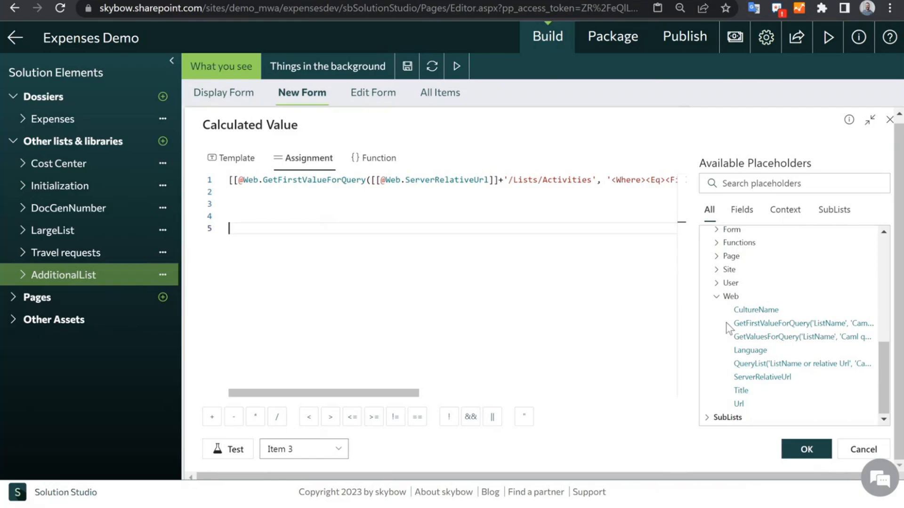
click(756, 365)
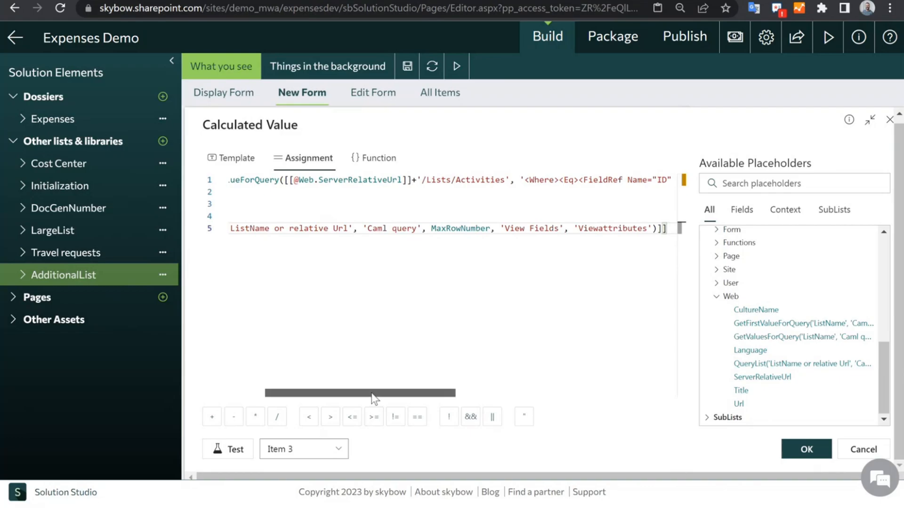
Step: Examine the QueryList arguments: list name or relative URL, CAML query, maximum row number, view fields and view attributes
drag(375, 399, 228, 379)
double_click(276, 229)
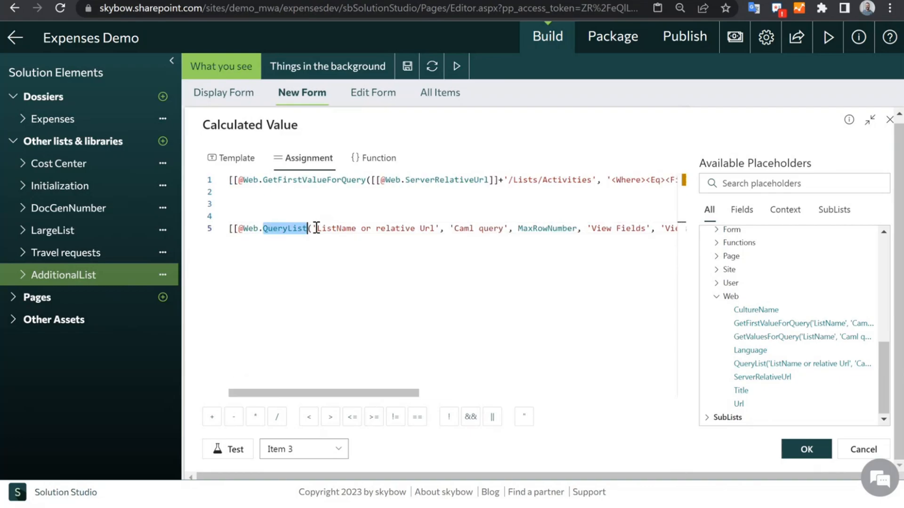
drag(317, 229, 358, 229)
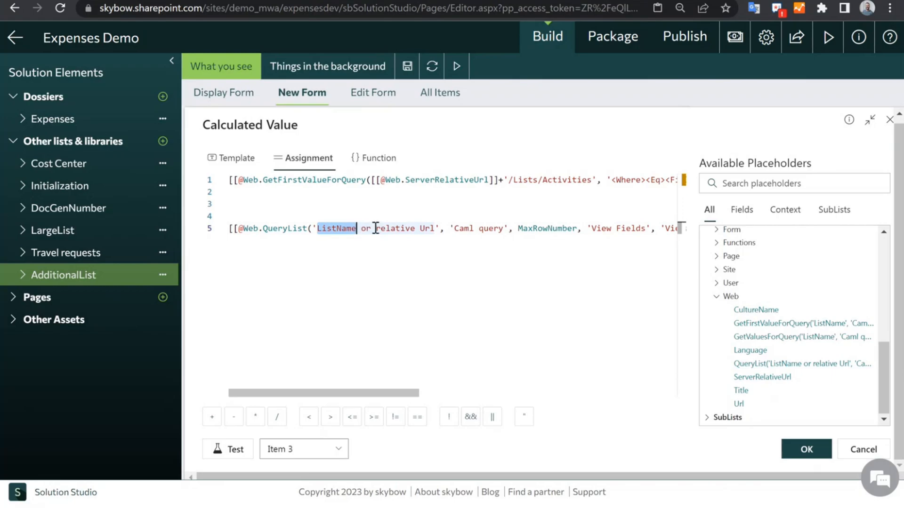
drag(376, 229, 434, 229)
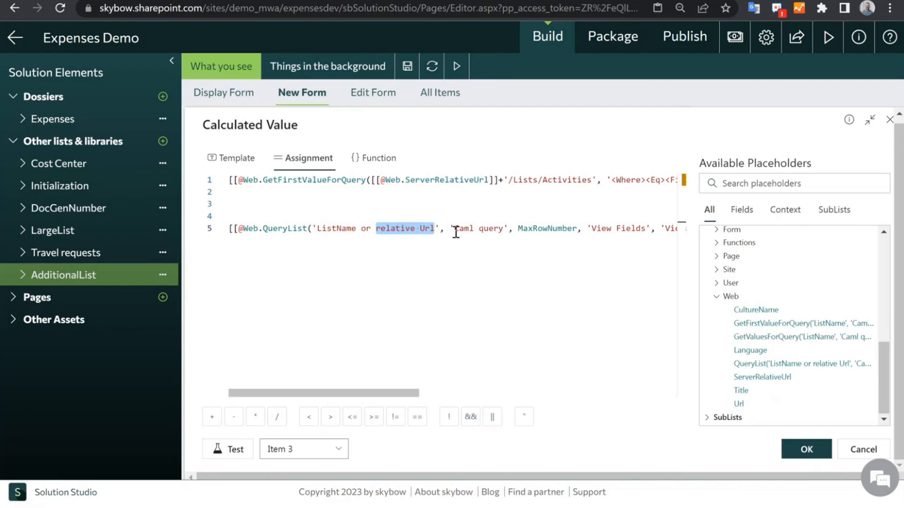
drag(455, 231, 586, 228)
click(603, 228)
drag(304, 392, 344, 391)
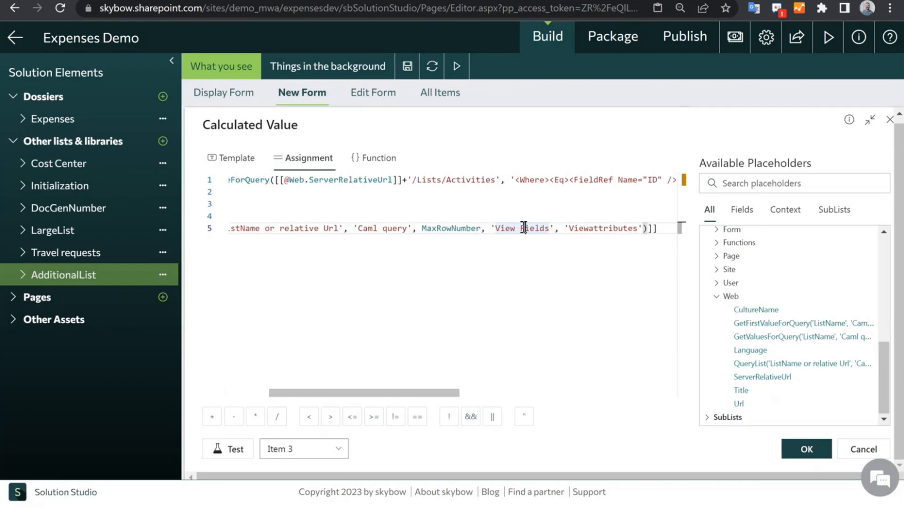
double_click(600, 228)
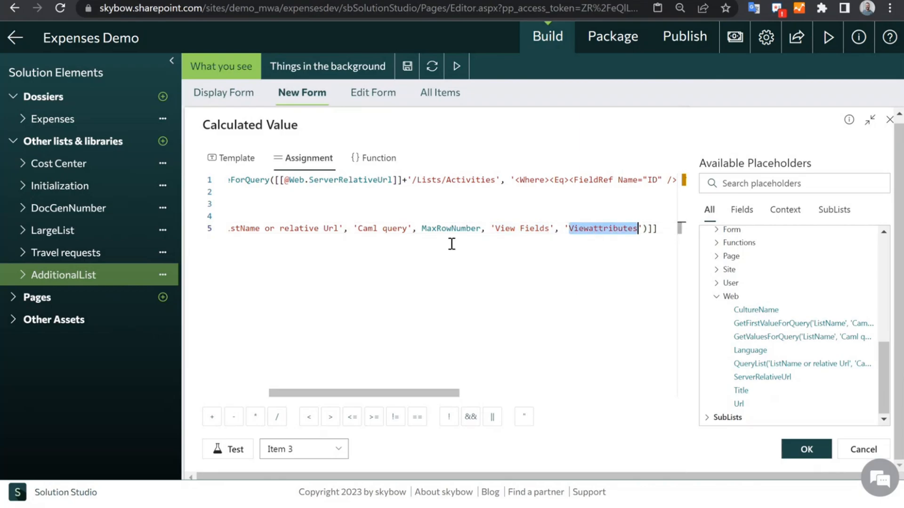
Step: Replace the QueryList placeholder with the Web context's GetFirstValueForQuery placeholder
drag(671, 228, 306, 220)
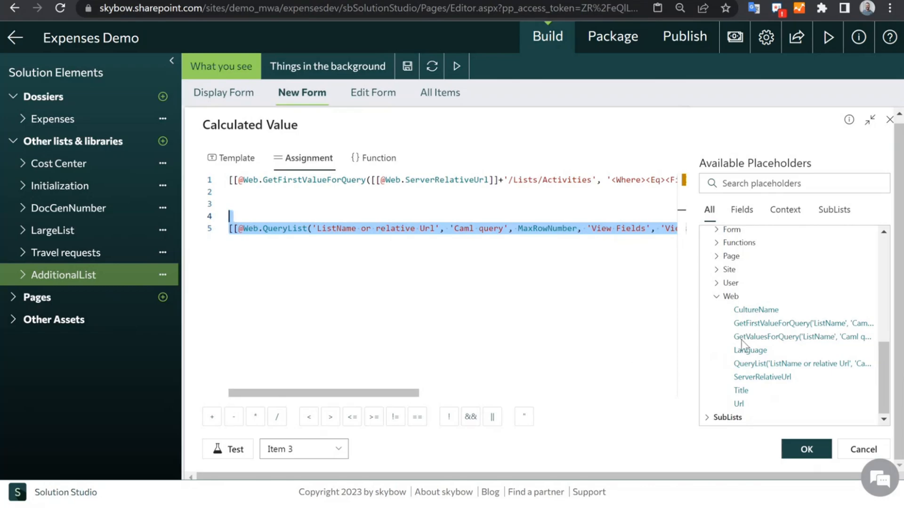
key(BackSpace)
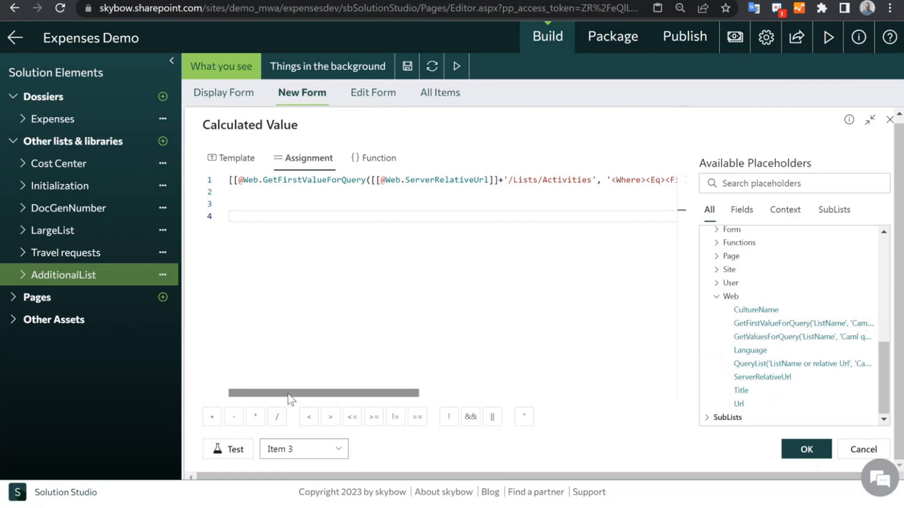
click(781, 324)
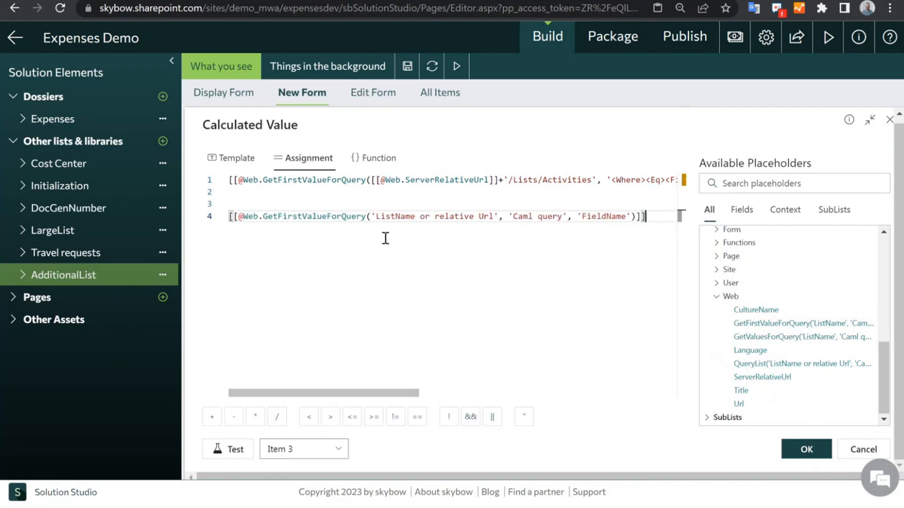
double_click(595, 216)
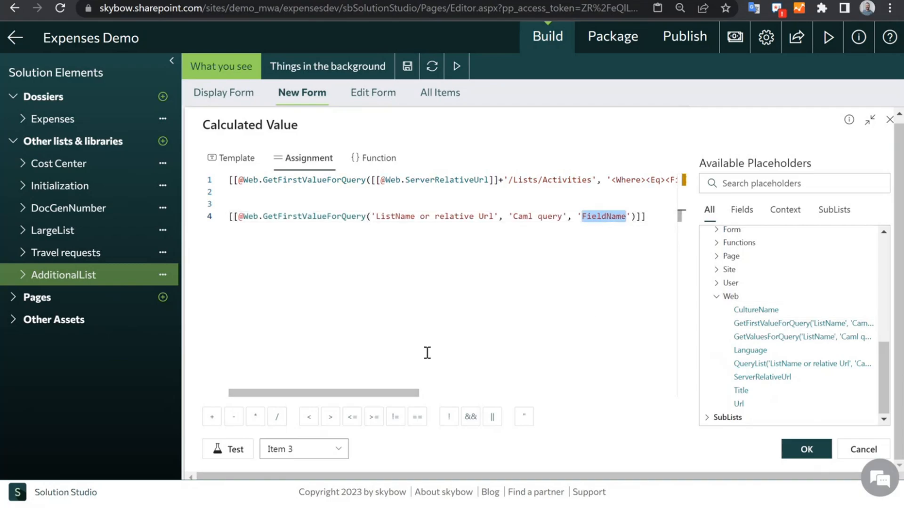
drag(517, 217, 567, 217)
drag(464, 217, 385, 217)
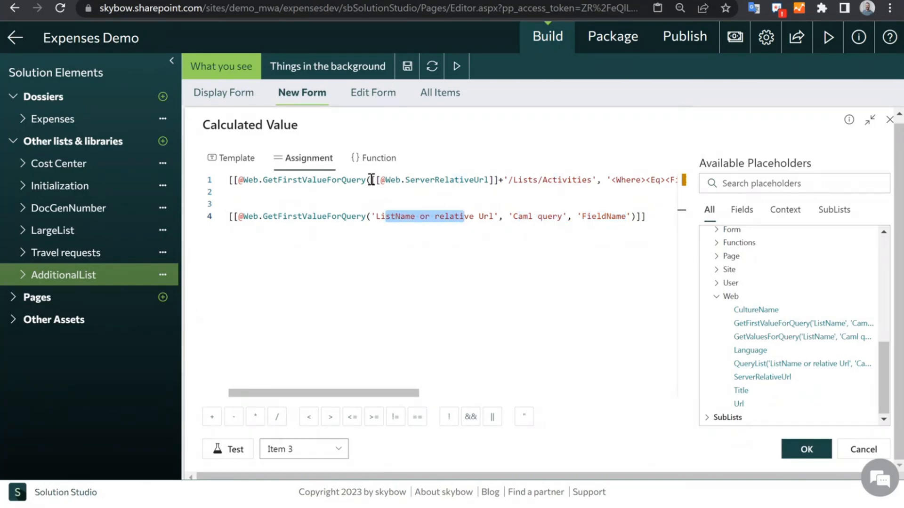
drag(371, 180, 592, 180)
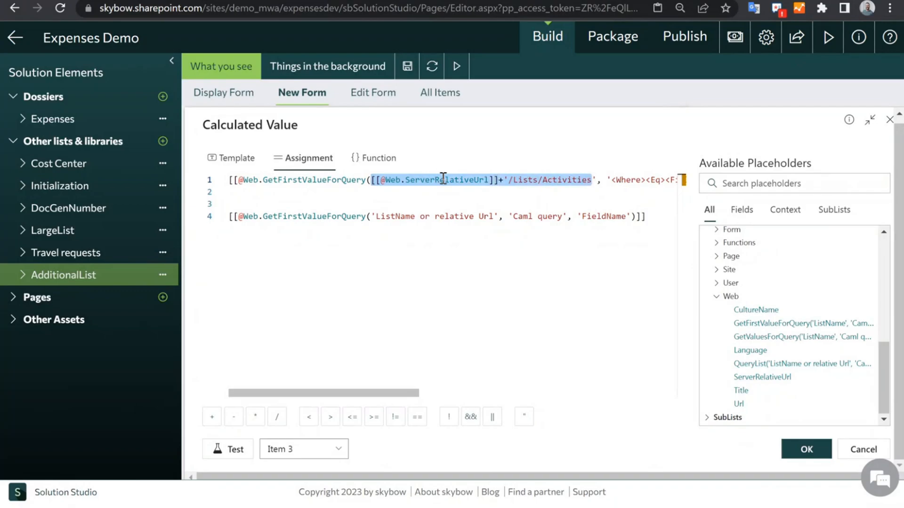
click(445, 180)
drag(497, 180, 371, 180)
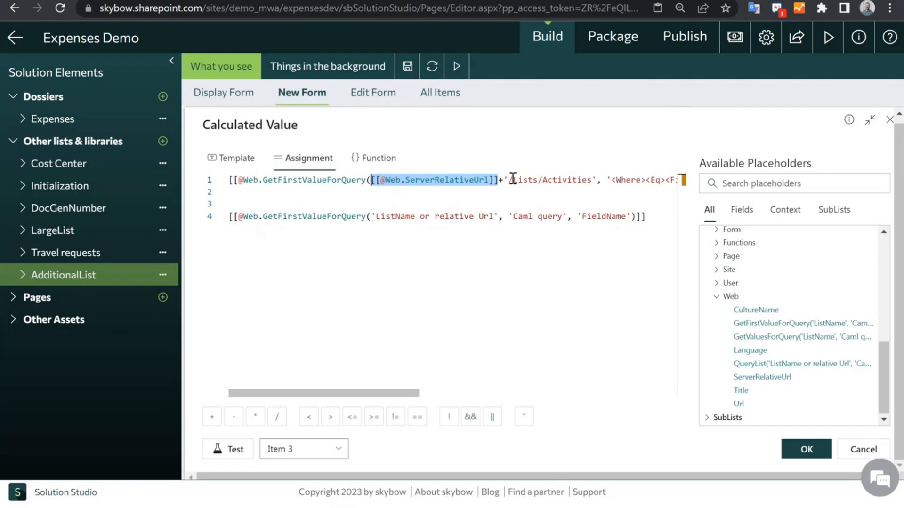
double_click(563, 179)
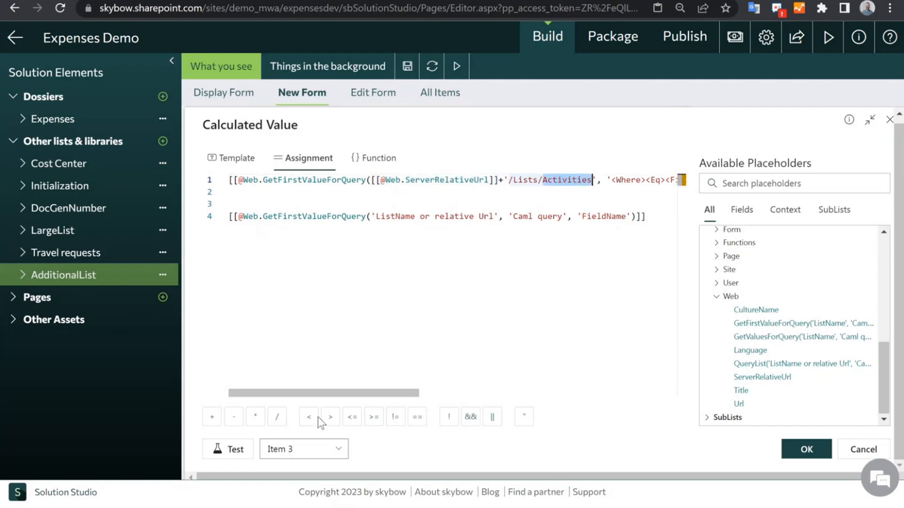
Step: Examine the CAML query argument of the existing expression, including its Where and Eq elements and the ID field reference
drag(334, 397, 659, 393)
double_click(629, 179)
drag(600, 397, 468, 395)
drag(310, 180, 474, 182)
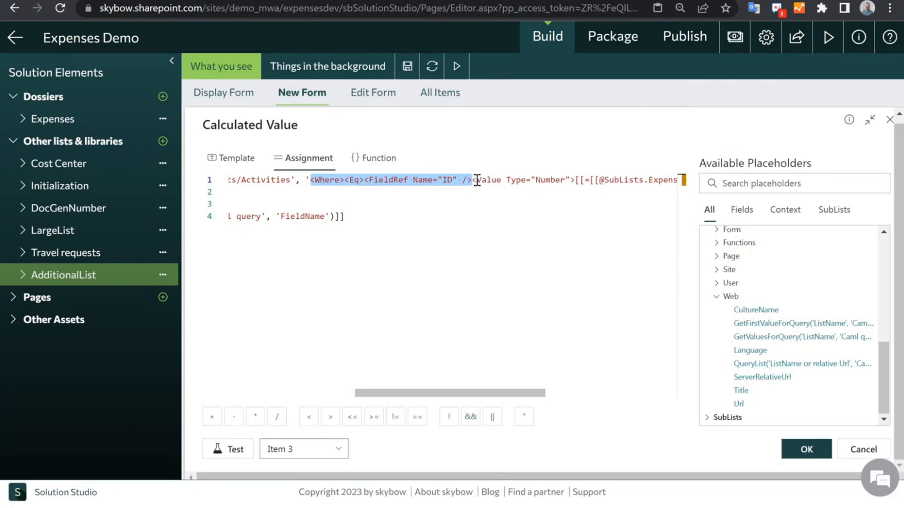
right_click(475, 180)
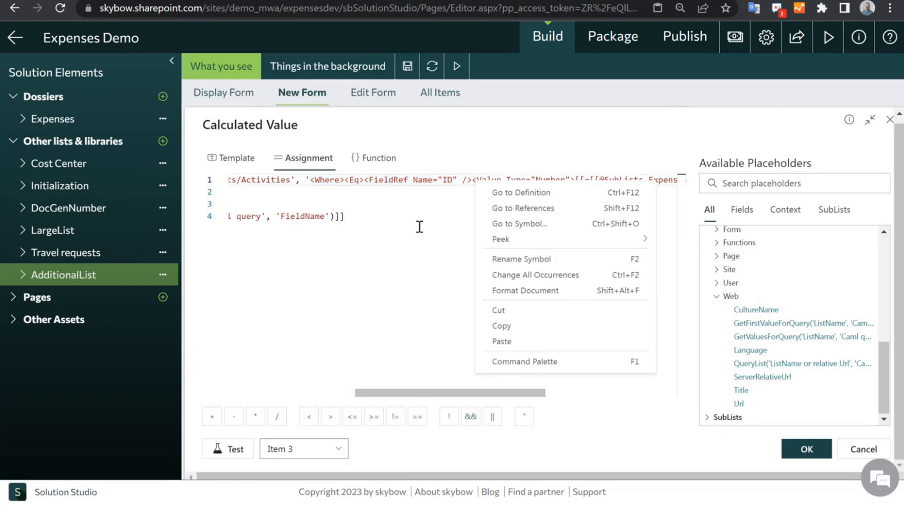
key(Escape)
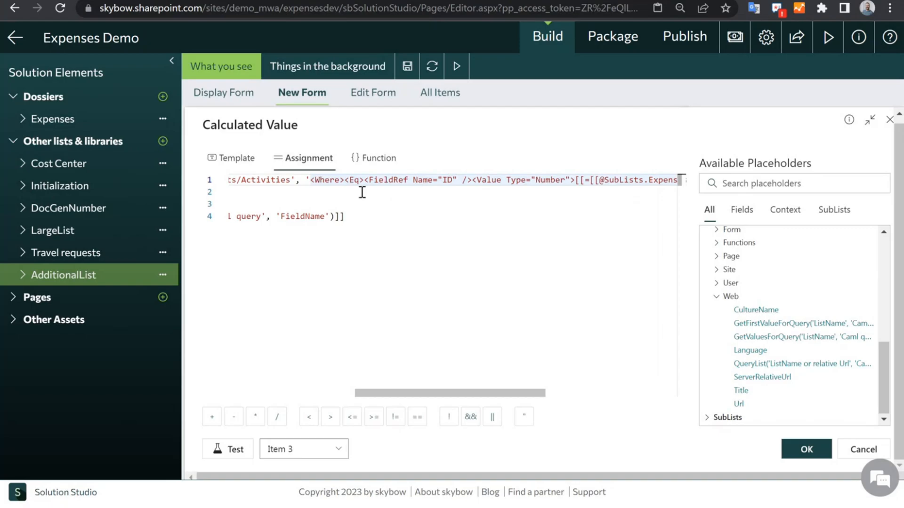
click(315, 181)
drag(316, 182, 366, 181)
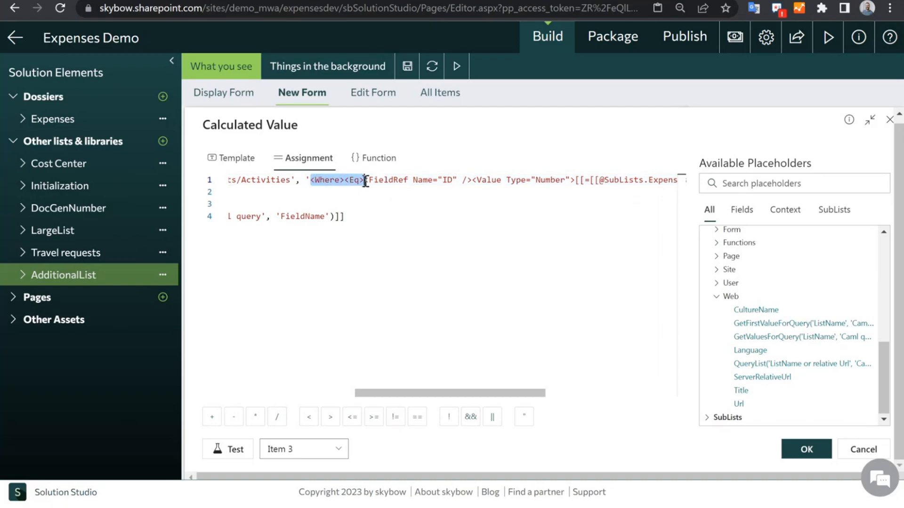
double_click(356, 182)
double_click(447, 180)
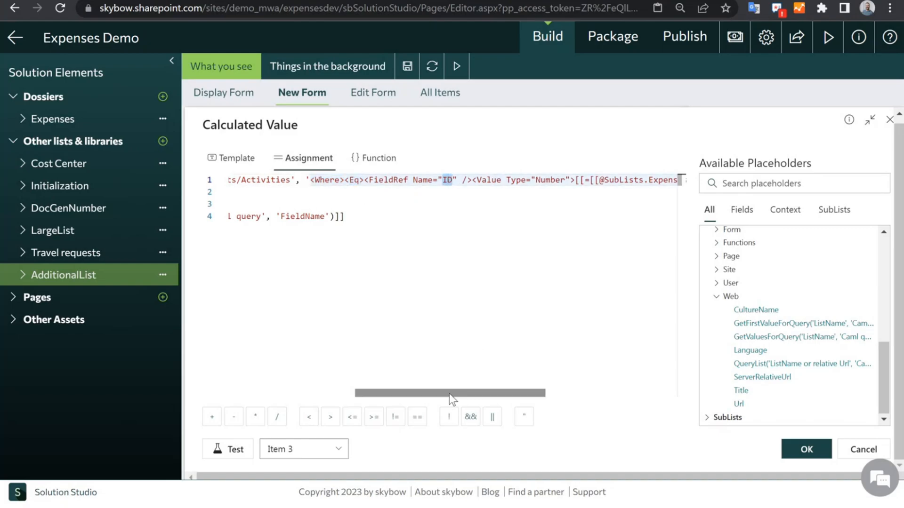
Step: Examine the query's nested SubLists.Expenses.SelectedItems.ID value with its [0] index, and the Title field argument ending the existing expression
drag(449, 393, 549, 387)
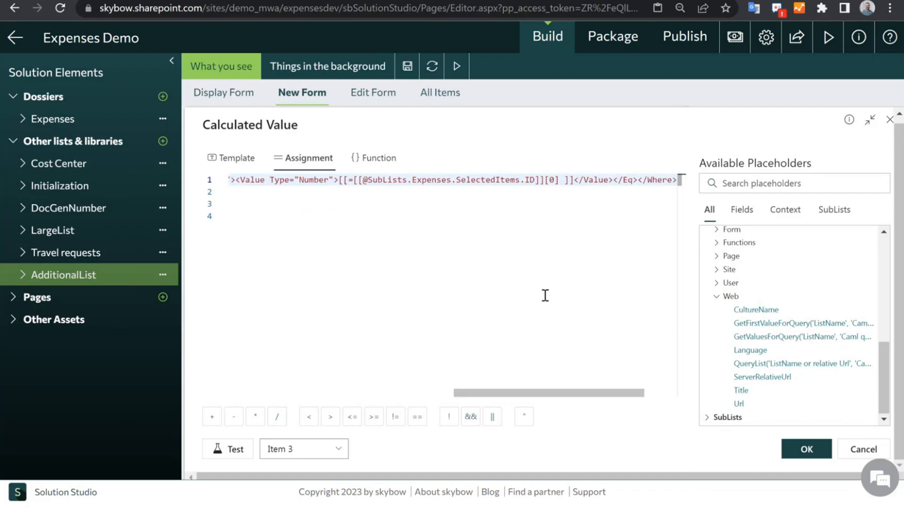
drag(338, 180, 575, 180)
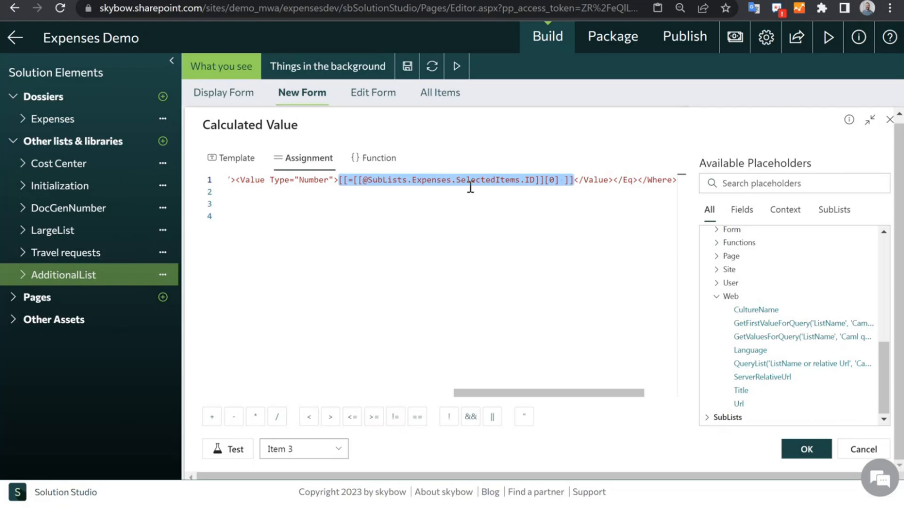
click(555, 181)
drag(564, 181, 545, 181)
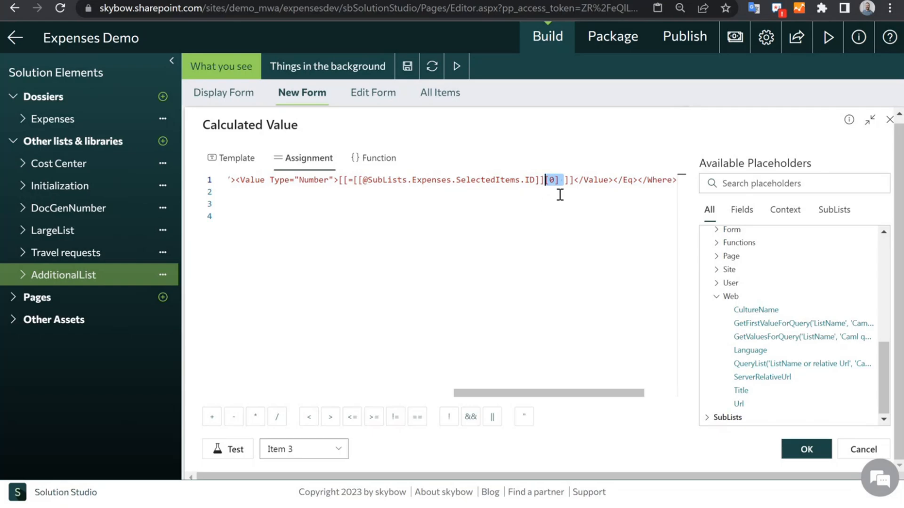
double_click(551, 180)
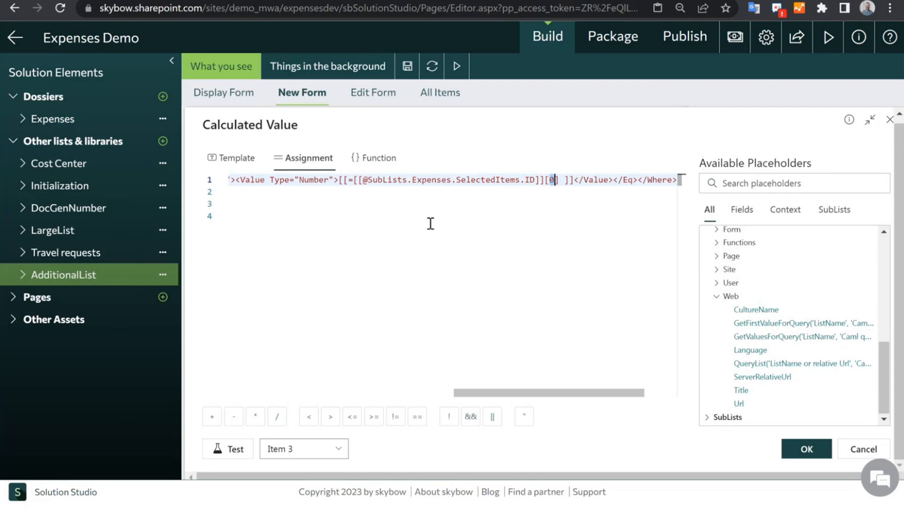
click(340, 181)
drag(340, 180, 637, 179)
drag(372, 396, 644, 357)
double_click(631, 179)
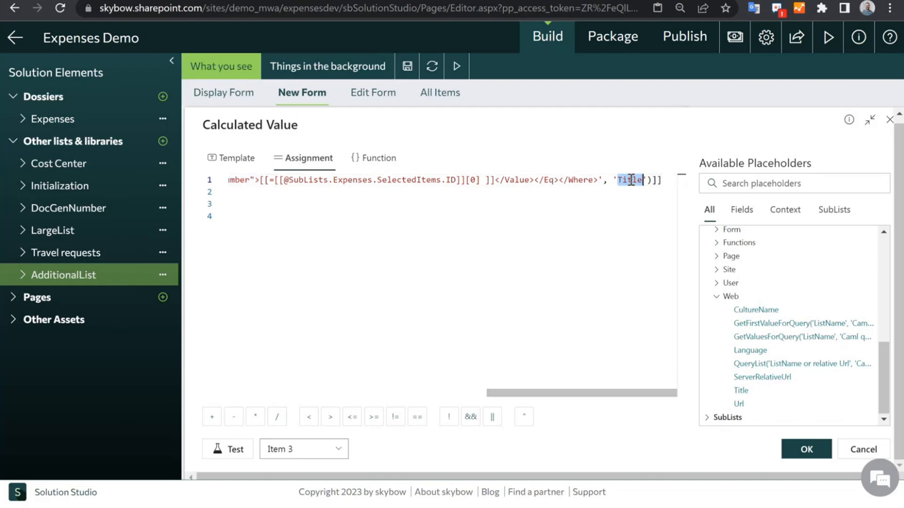
drag(585, 398, 328, 397)
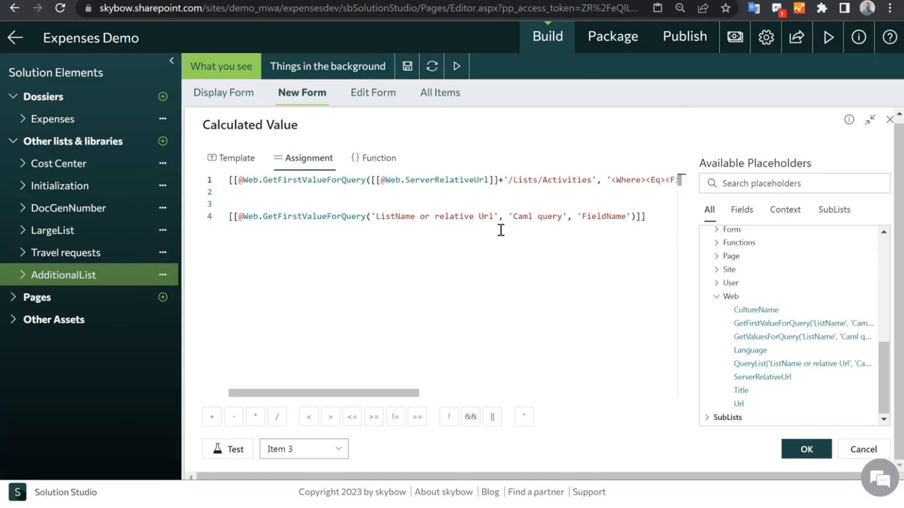
Step: Select the GetFirstValueForQuery template line below the existing expression, together with the blank line above it
click(245, 180)
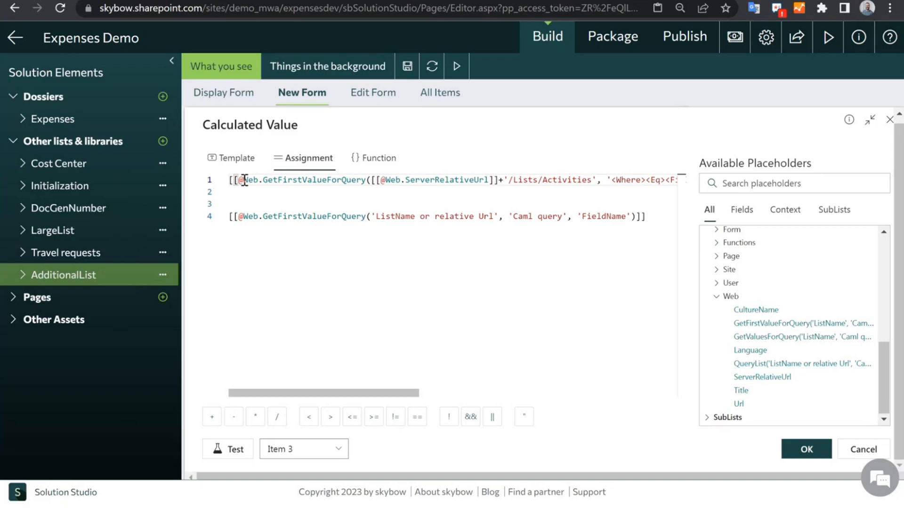
drag(653, 216, 212, 200)
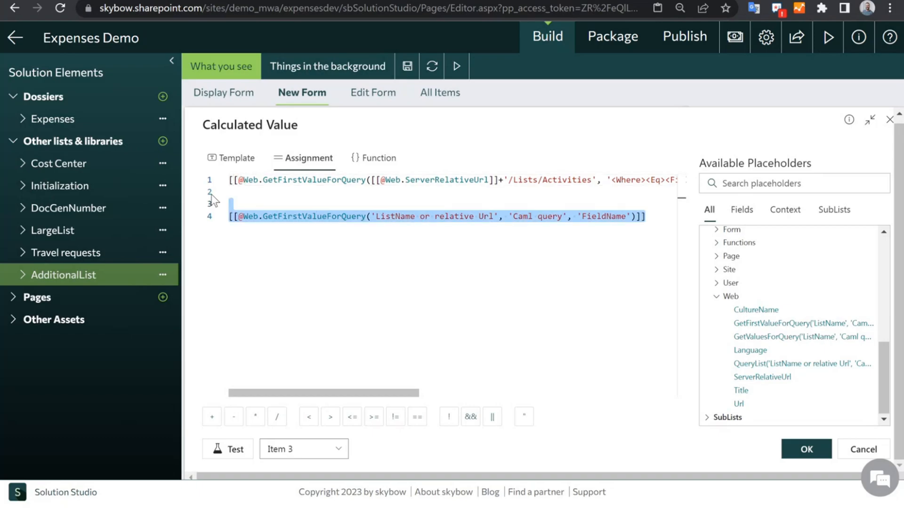